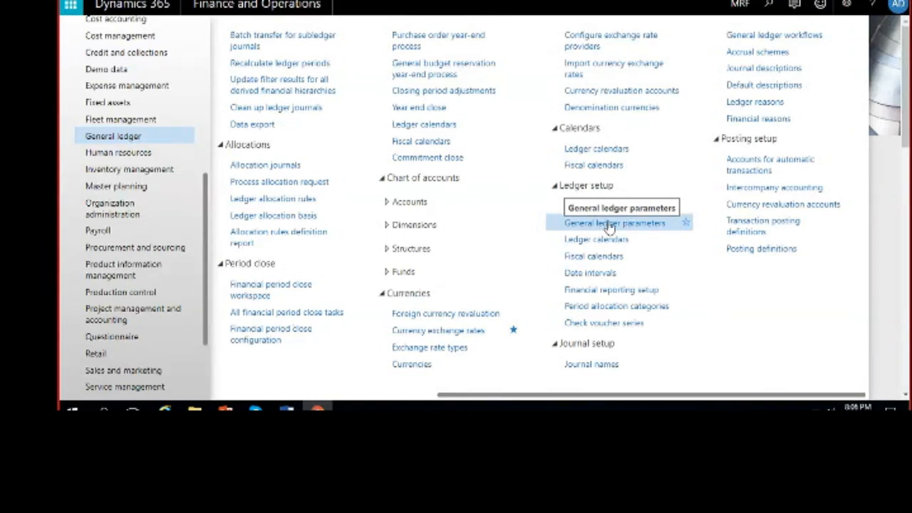
Open the general ledger parameters and examine the number sequence codes for all ledger references
{"action": "left_click", "coordinate": [610, 224]}
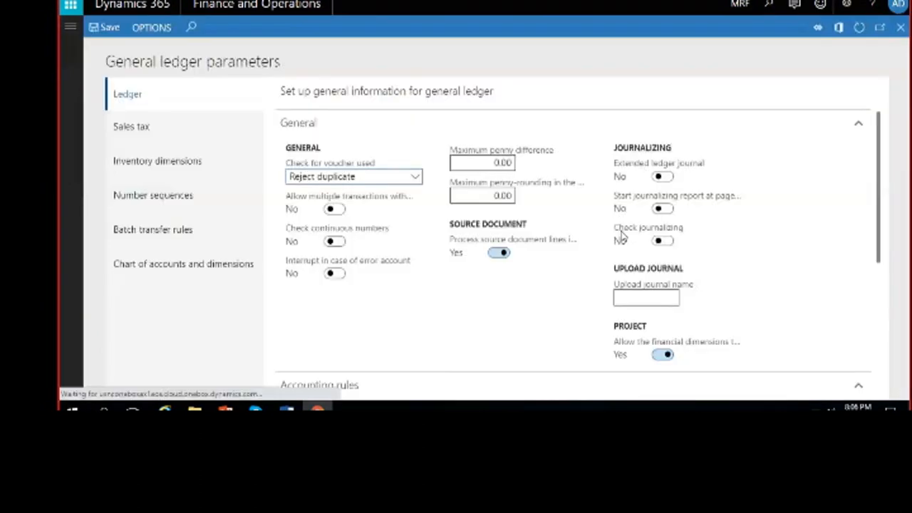
{"action": "left_click", "coordinate": [903, 47]}
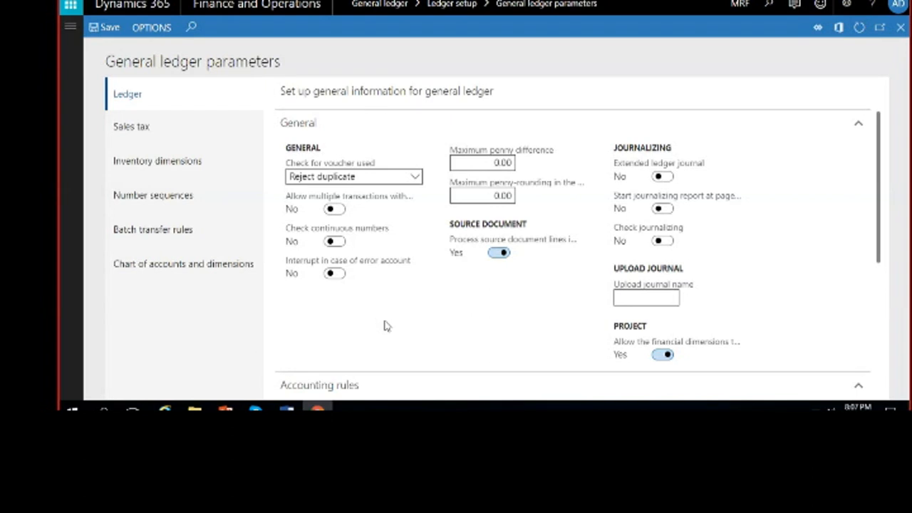
{"action": "left_click", "coordinate": [191, 197]}
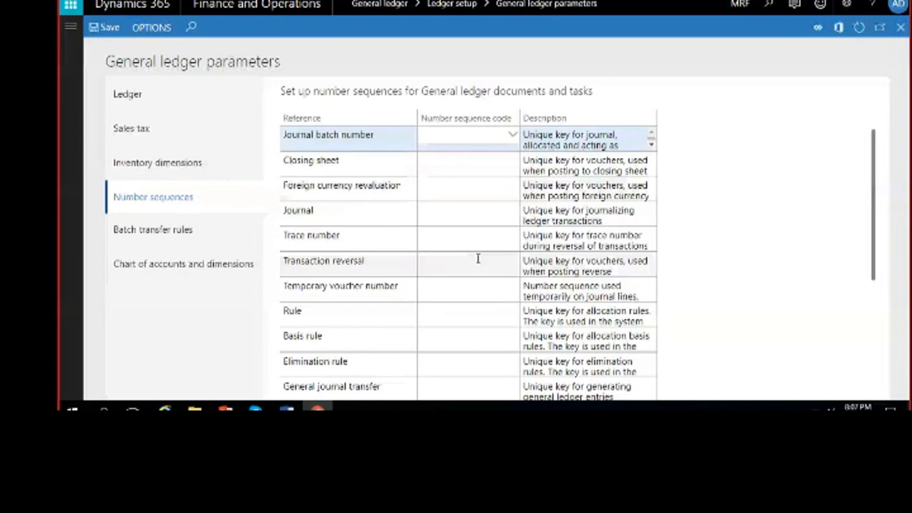
{"action": "scroll", "coordinate": [477, 258], "scroll_direction": "down", "scroll_amount": 3}
{"action": "scroll", "coordinate": [476, 271], "scroll_direction": "up", "scroll_amount": 3}
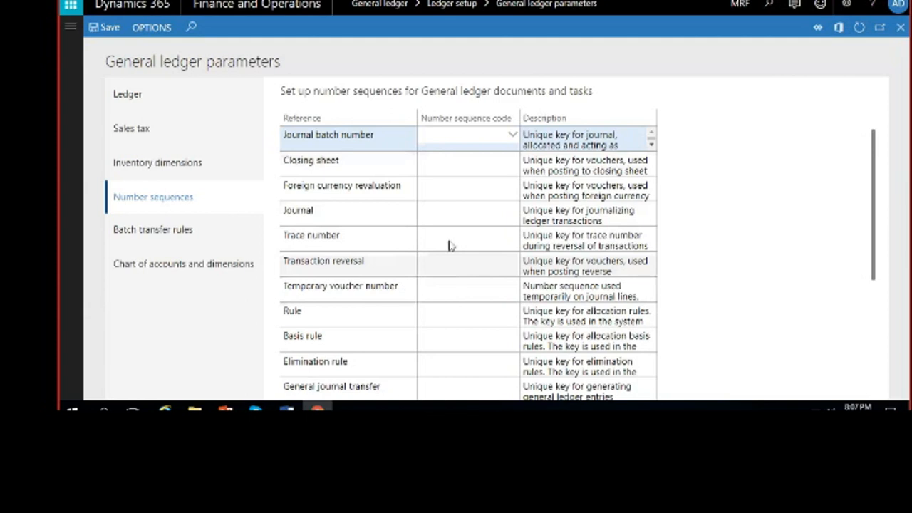
{"action": "left_click", "coordinate": [620, 262]}
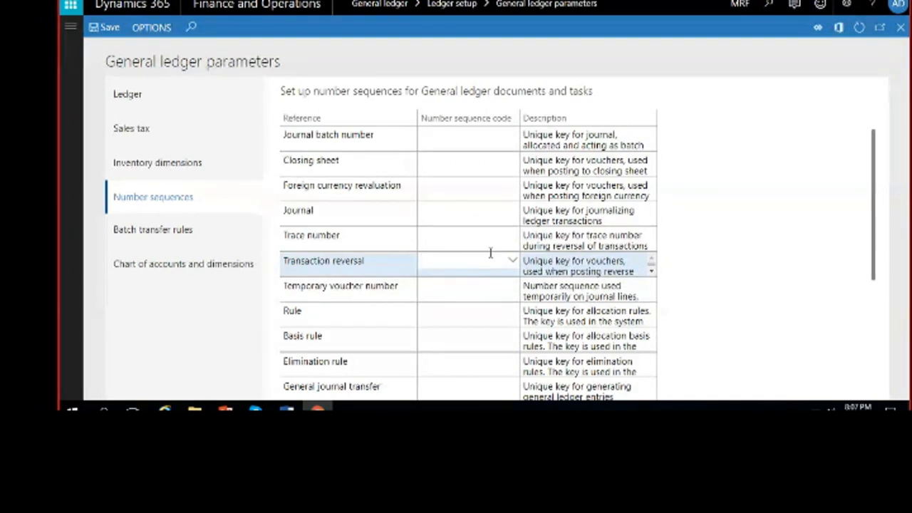
{"action": "scroll", "coordinate": [489, 264], "scroll_direction": "down", "scroll_amount": 2}
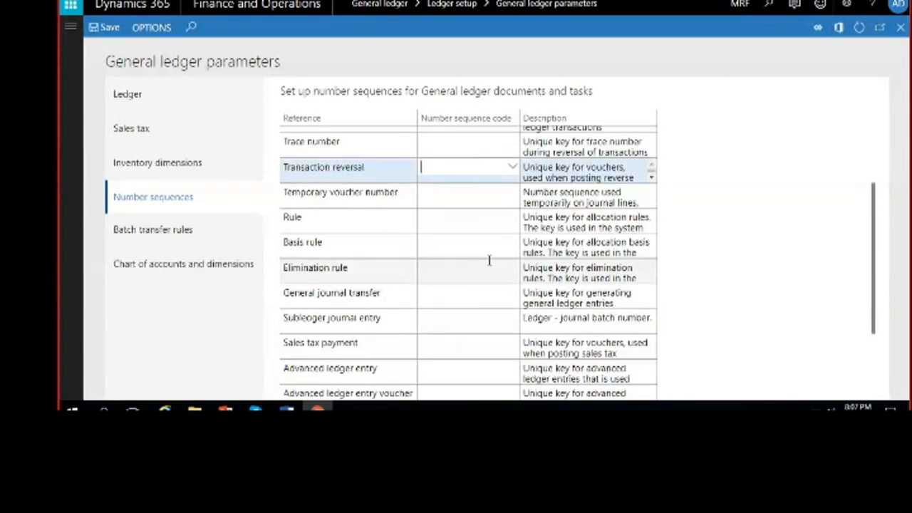
{"action": "scroll", "coordinate": [452, 316], "scroll_direction": "down", "scroll_amount": 2}
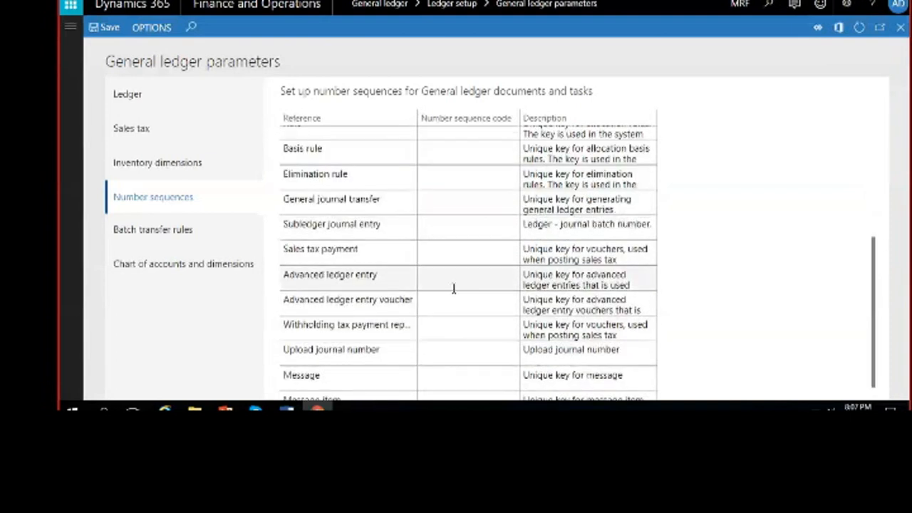
{"action": "scroll", "coordinate": [463, 295], "scroll_direction": "down", "scroll_amount": 1}
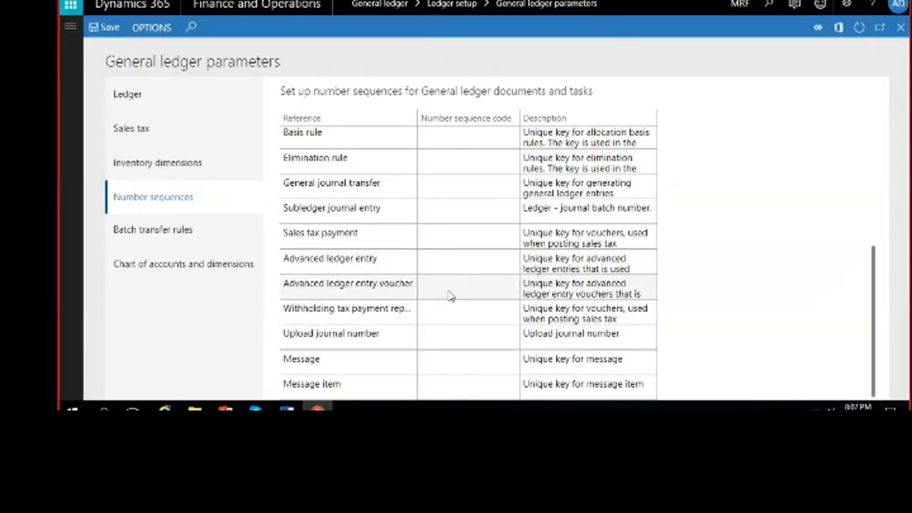
{"action": "scroll", "coordinate": [450, 297], "scroll_direction": "up", "scroll_amount": 5}
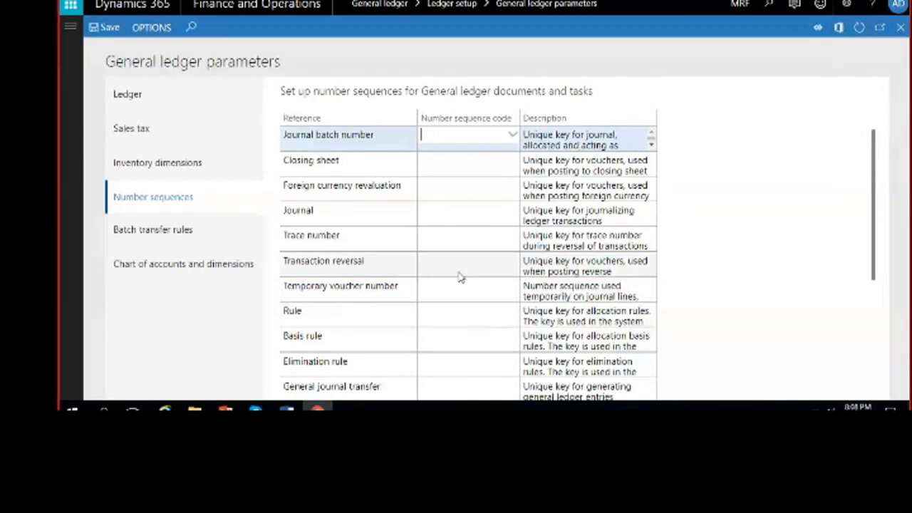
{"action": "scroll", "coordinate": [460, 278], "scroll_direction": "down", "scroll_amount": 3}
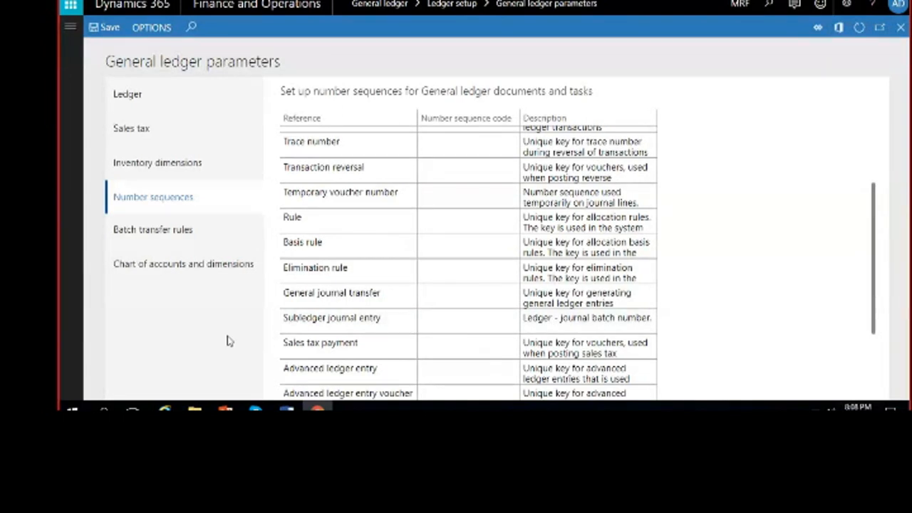
{"action": "scroll", "coordinate": [392, 314], "scroll_direction": "up", "scroll_amount": 3}
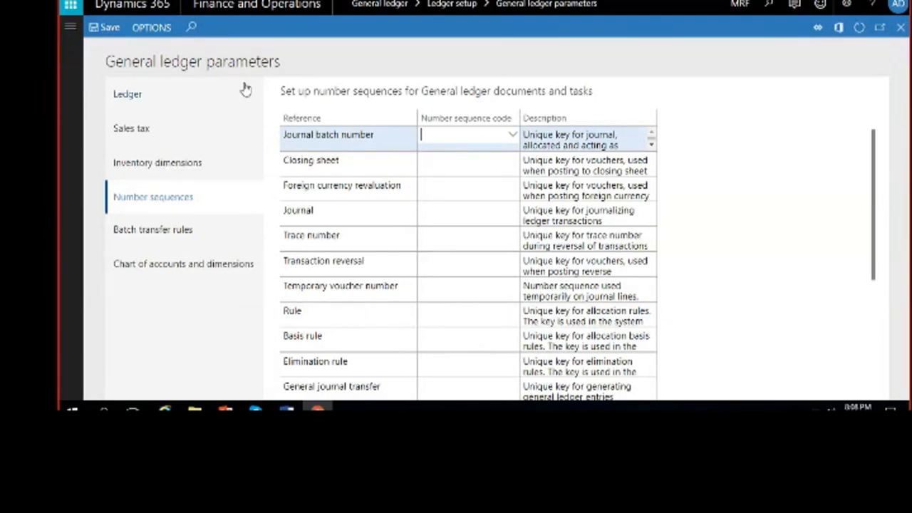
Open the number sequence setup in the Accounts payable parameters
{"action": "left_click", "coordinate": [71, 30]}
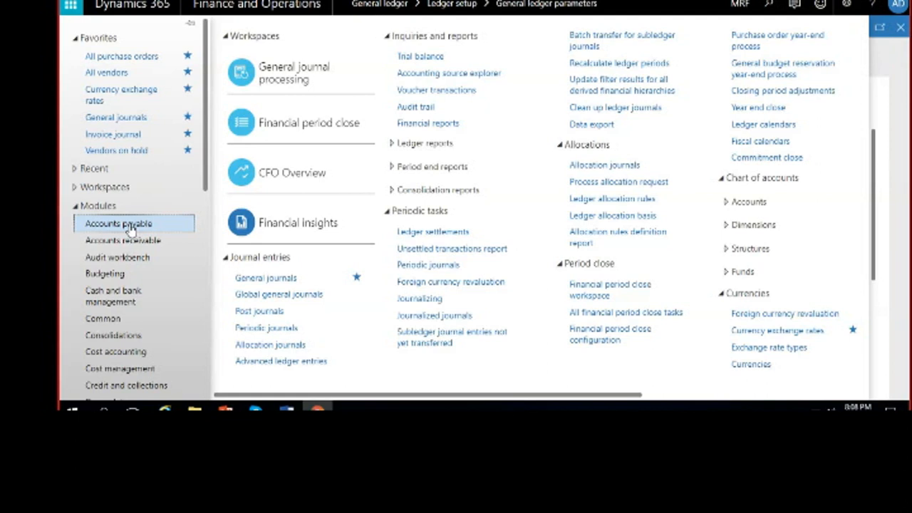
{"action": "left_click", "coordinate": [129, 225]}
{"action": "left_click_drag", "start_coordinate": [509, 393], "coordinate": [514, 395]}
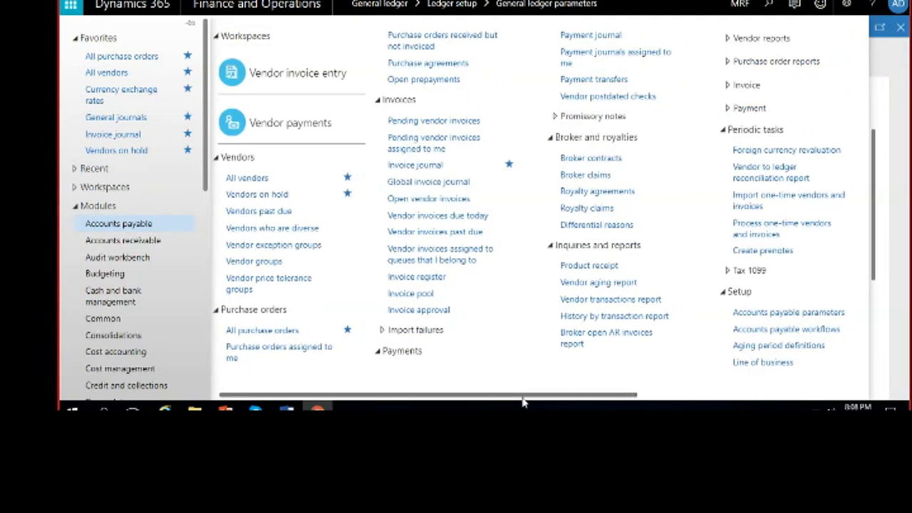
{"action": "left_click_drag", "start_coordinate": [523, 397], "coordinate": [654, 397]}
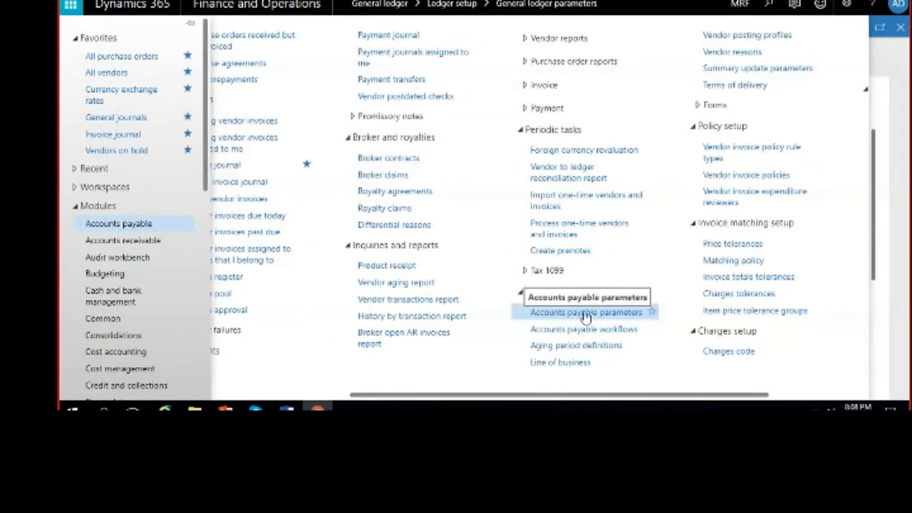
{"action": "left_click", "coordinate": [585, 313]}
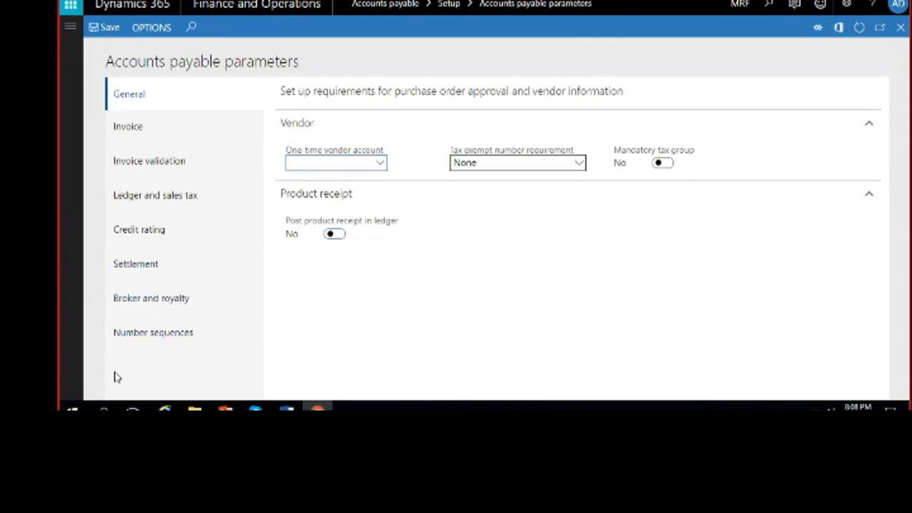
{"action": "left_click", "coordinate": [125, 348]}
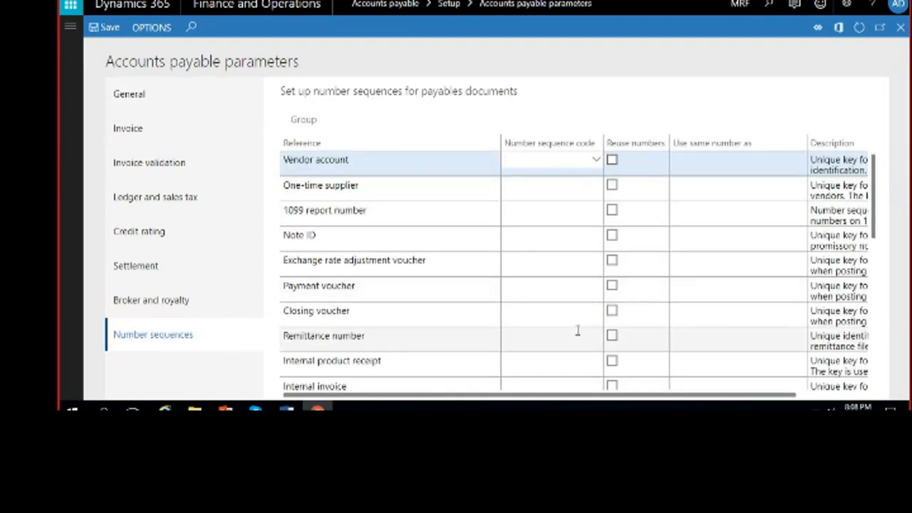
Examine the payables number sequence references and check which codes are available for One-time supplier
{"action": "scroll", "coordinate": [578, 330], "scroll_direction": "down", "scroll_amount": 4}
{"action": "scroll", "coordinate": [578, 331], "scroll_direction": "down", "scroll_amount": 2}
{"action": "scroll", "coordinate": [546, 173], "scroll_direction": "up", "scroll_amount": 6}
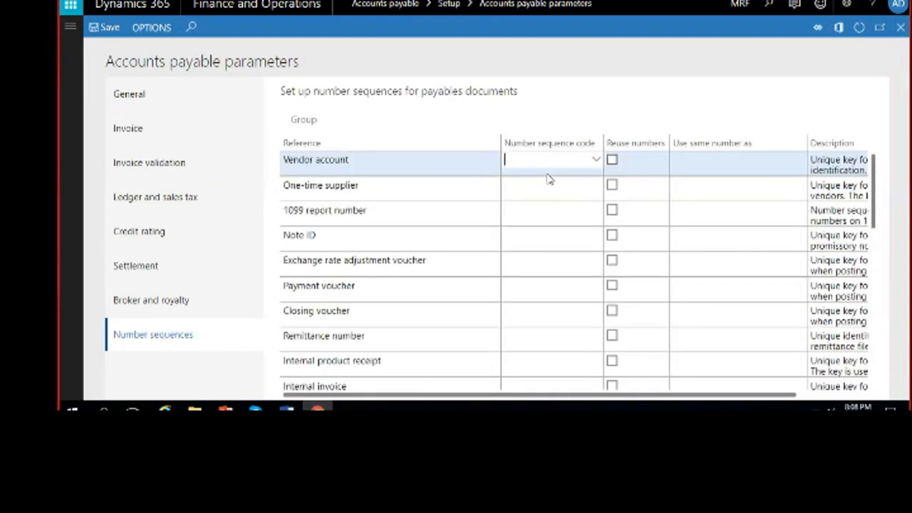
{"action": "left_click", "coordinate": [554, 187]}
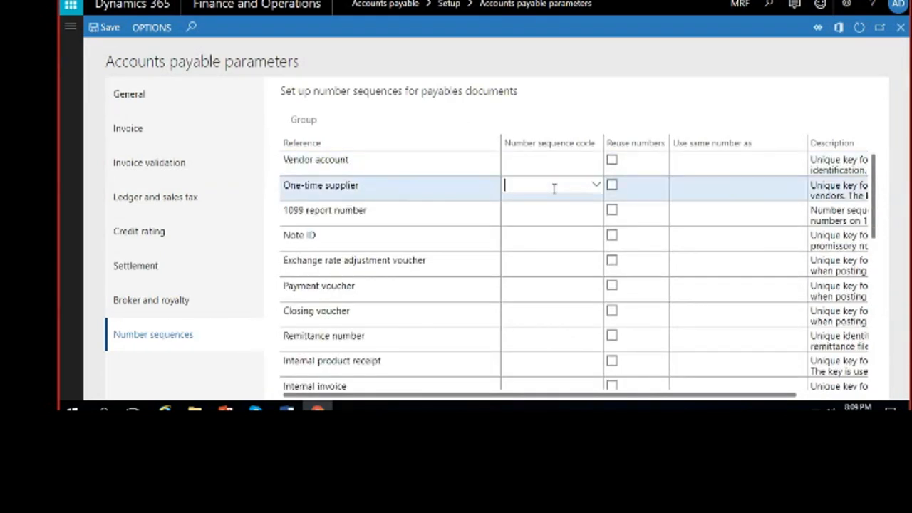
{"action": "left_click", "coordinate": [596, 187]}
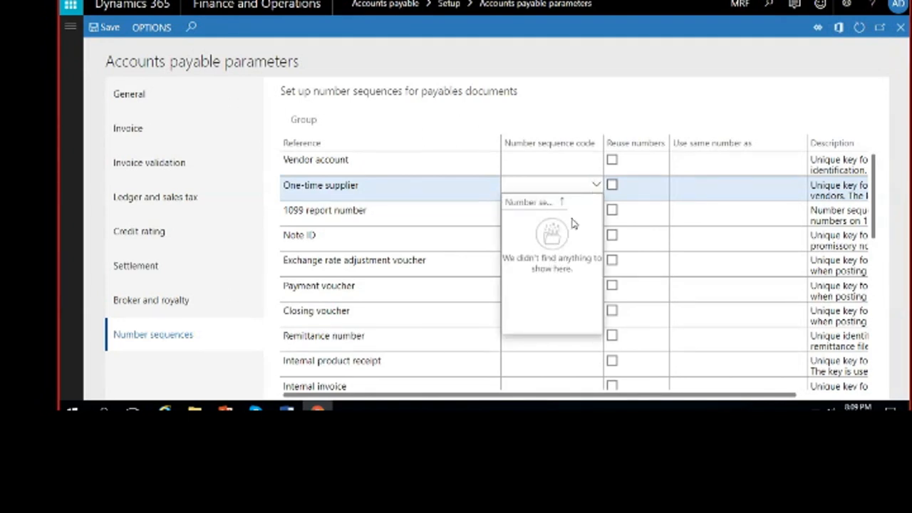
{"action": "left_click", "coordinate": [595, 106]}
{"action": "scroll", "coordinate": [542, 253], "scroll_direction": "down", "scroll_amount": 5}
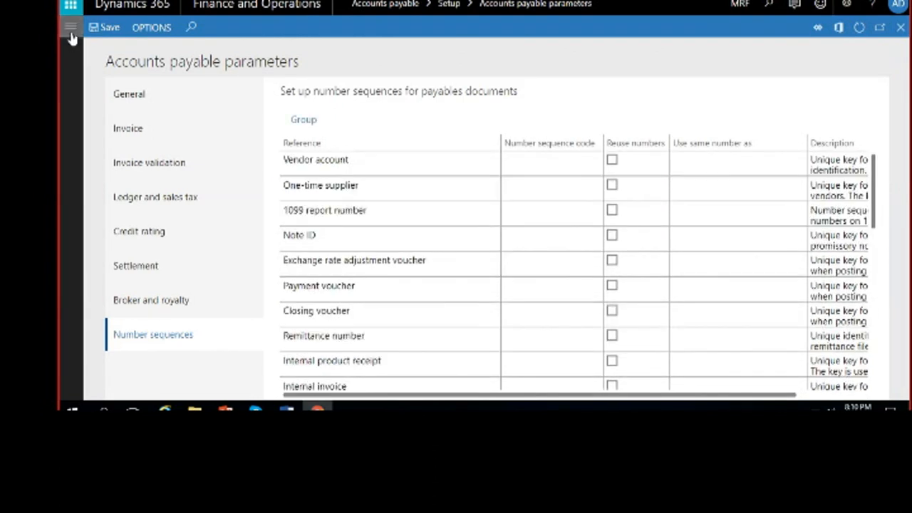
View the number sequences in the Cash and bank management parameters, then close the parameters page
{"action": "left_click", "coordinate": [70, 28]}
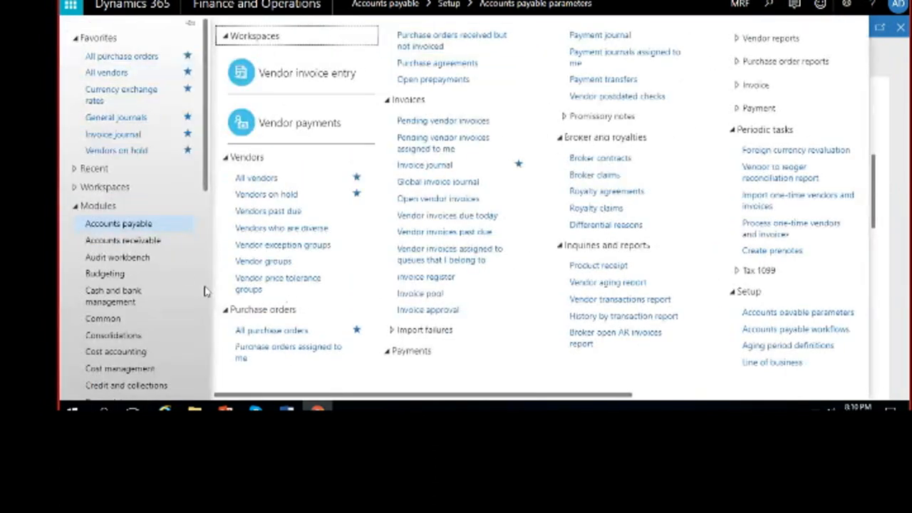
{"action": "left_click", "coordinate": [119, 298]}
{"action": "left_click", "coordinate": [119, 299]}
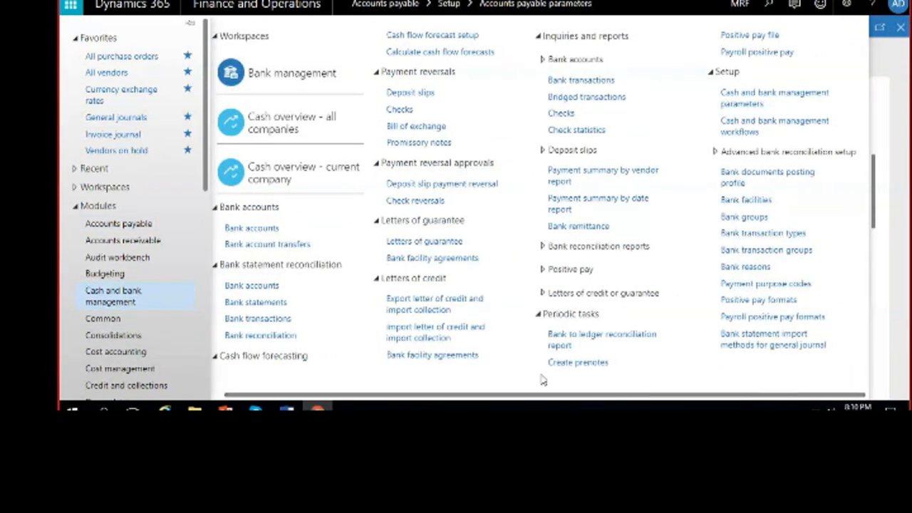
{"action": "left_click", "coordinate": [729, 101]}
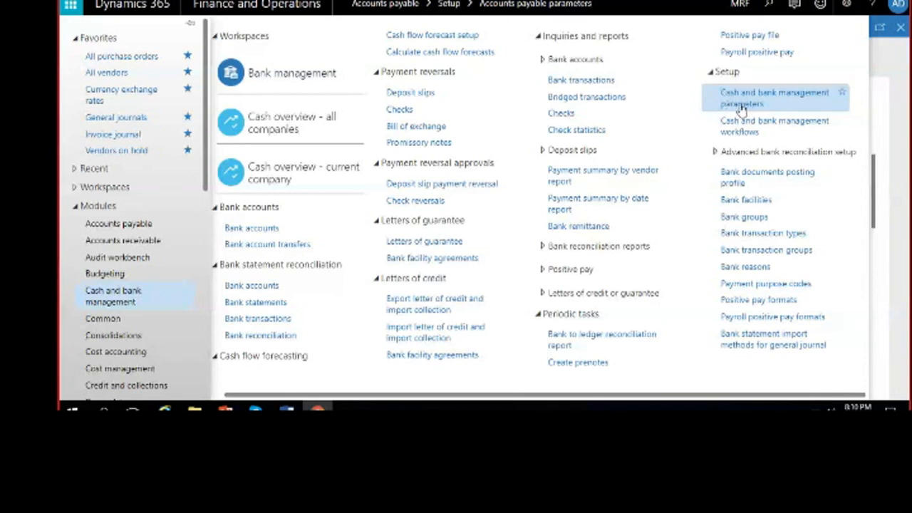
{"action": "left_click", "coordinate": [754, 102]}
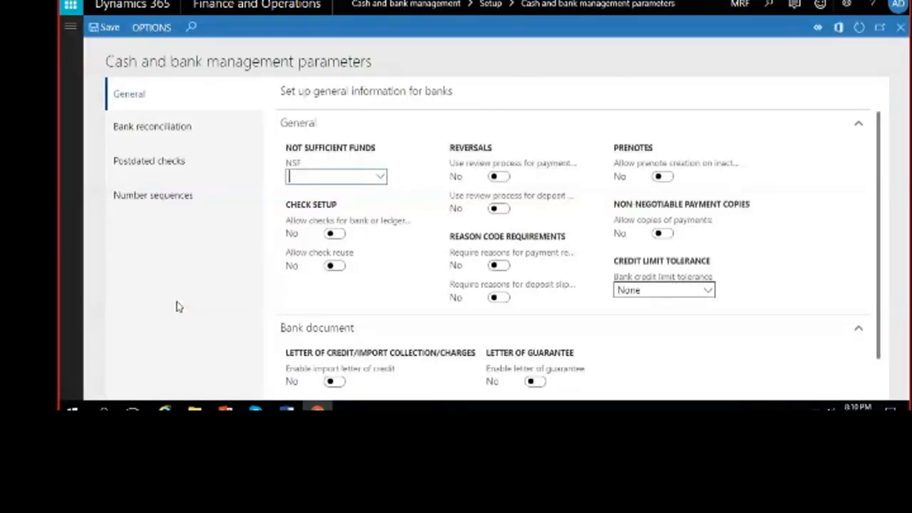
{"action": "left_click", "coordinate": [175, 195]}
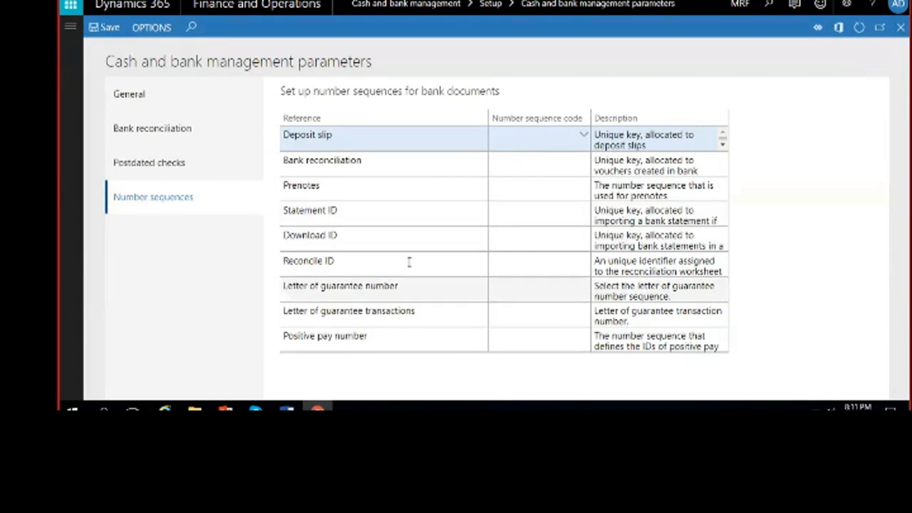
{"action": "left_click", "coordinate": [902, 27]}
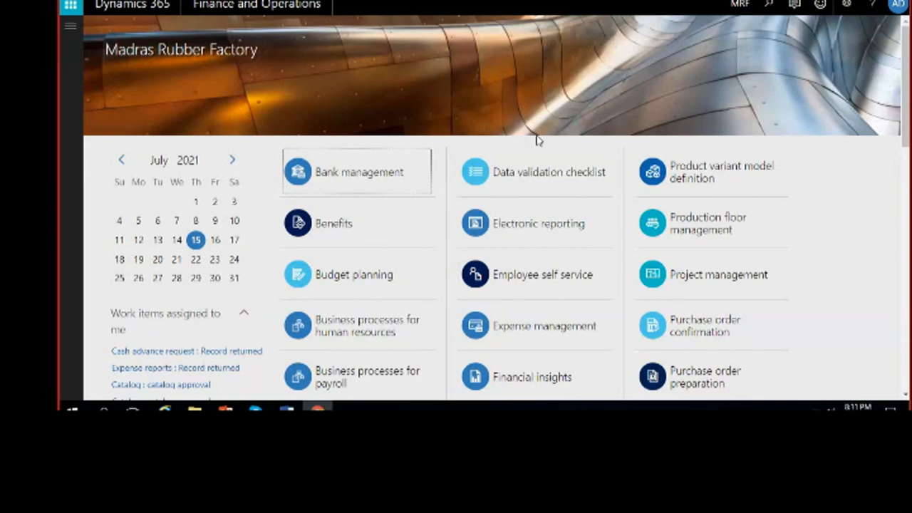
Open the Number sequences list in the Organization administration module
{"action": "left_click", "coordinate": [71, 29]}
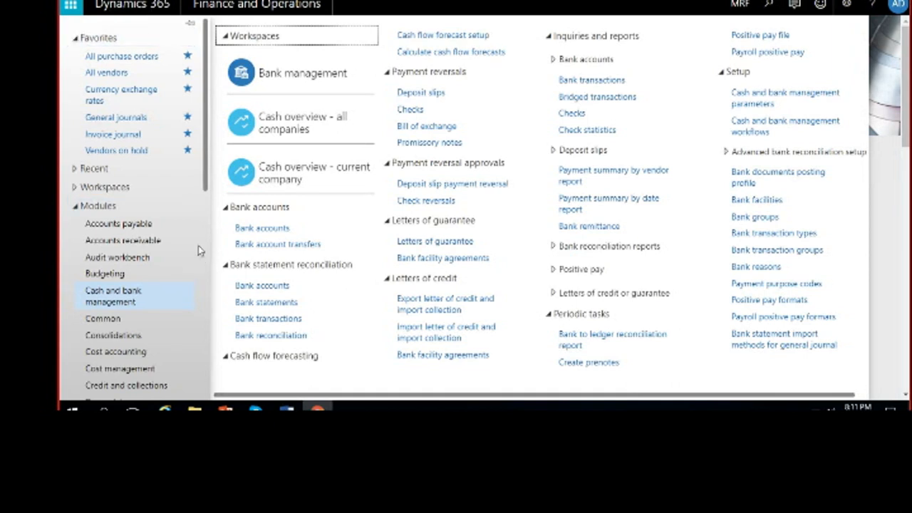
{"action": "scroll", "coordinate": [198, 249], "scroll_direction": "down", "scroll_amount": 3}
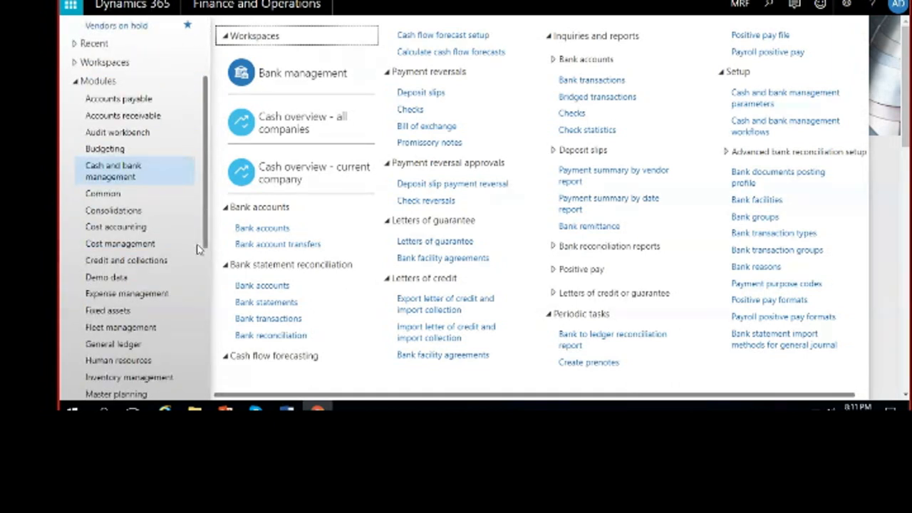
{"action": "scroll", "coordinate": [194, 256], "scroll_direction": "down", "scroll_amount": 7}
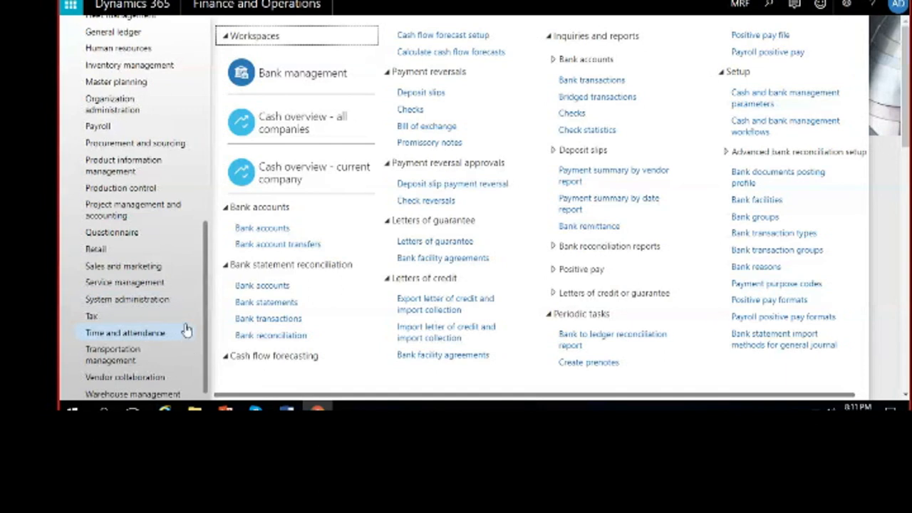
{"action": "scroll", "coordinate": [178, 332], "scroll_direction": "up", "scroll_amount": 2}
{"action": "left_click", "coordinate": [128, 166]}
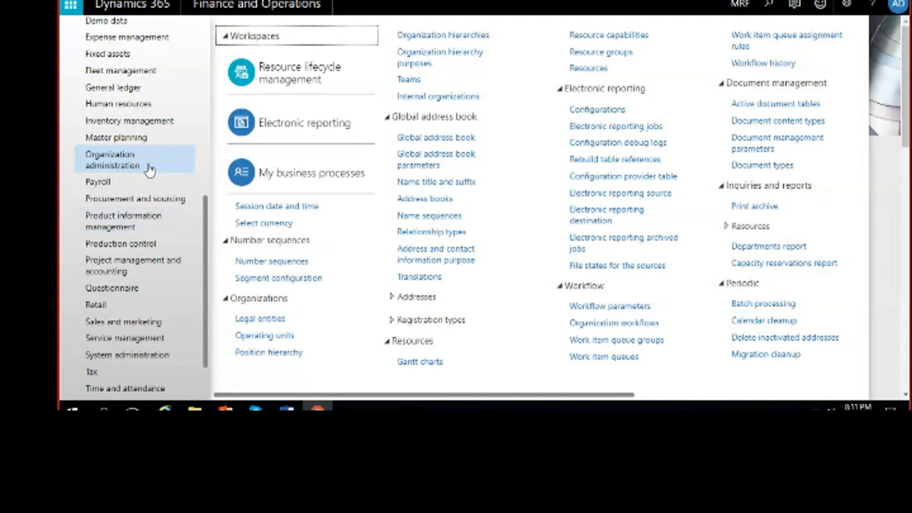
{"action": "left_click", "coordinate": [355, 262]}
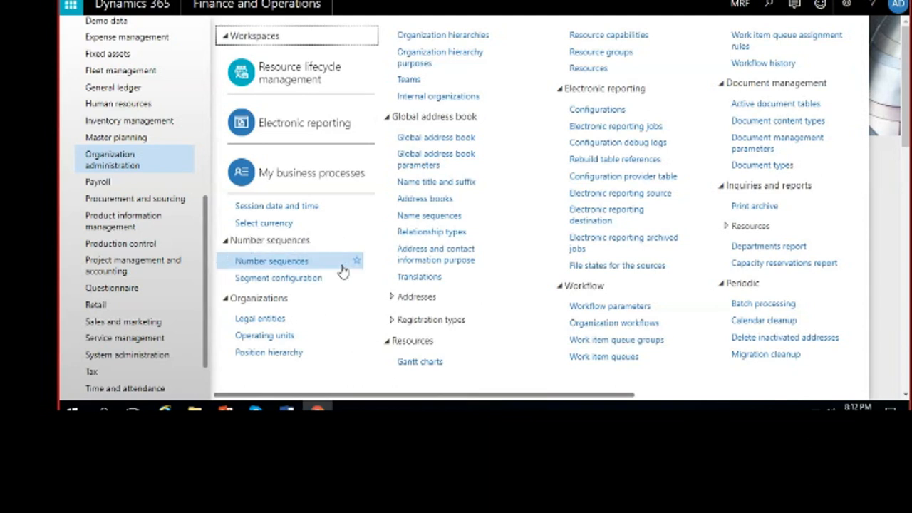
{"action": "left_click", "coordinate": [246, 263]}
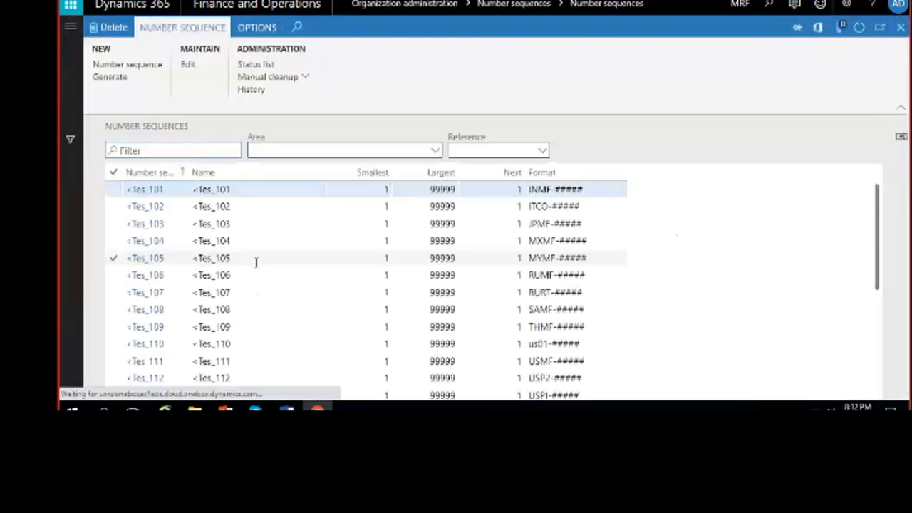
Look through the existing number sequences and start the wizard that generates the missing ones
{"action": "scroll", "coordinate": [405, 321], "scroll_direction": "down", "scroll_amount": 4}
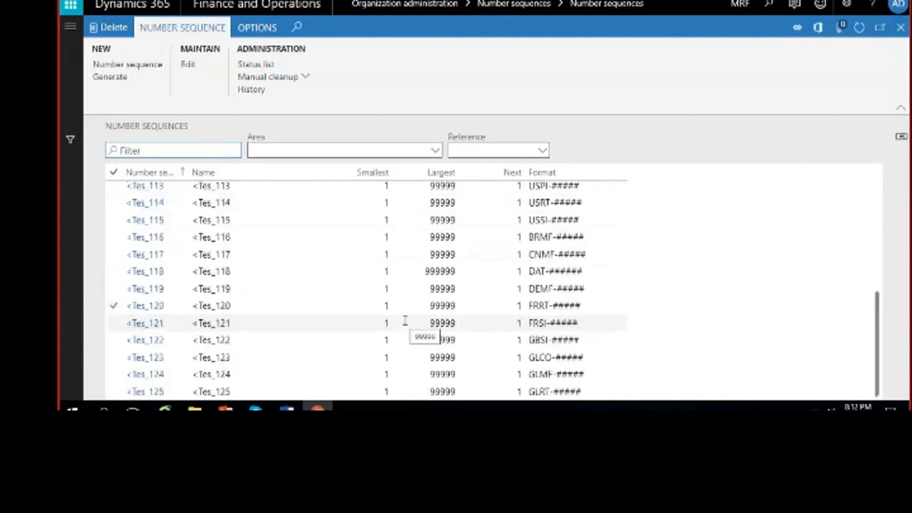
{"action": "scroll", "coordinate": [404, 320], "scroll_direction": "down", "scroll_amount": 8}
{"action": "scroll", "coordinate": [451, 323], "scroll_direction": "up", "scroll_amount": 12}
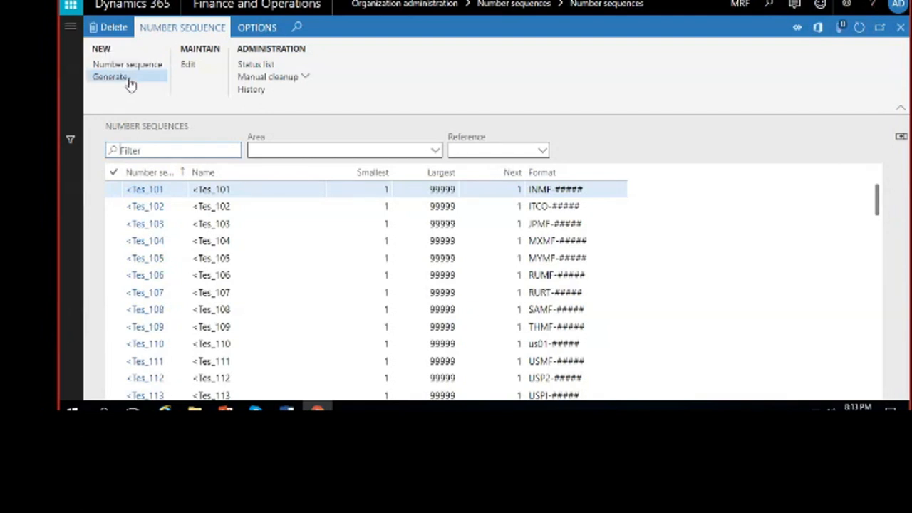
{"action": "left_click", "coordinate": [129, 81]}
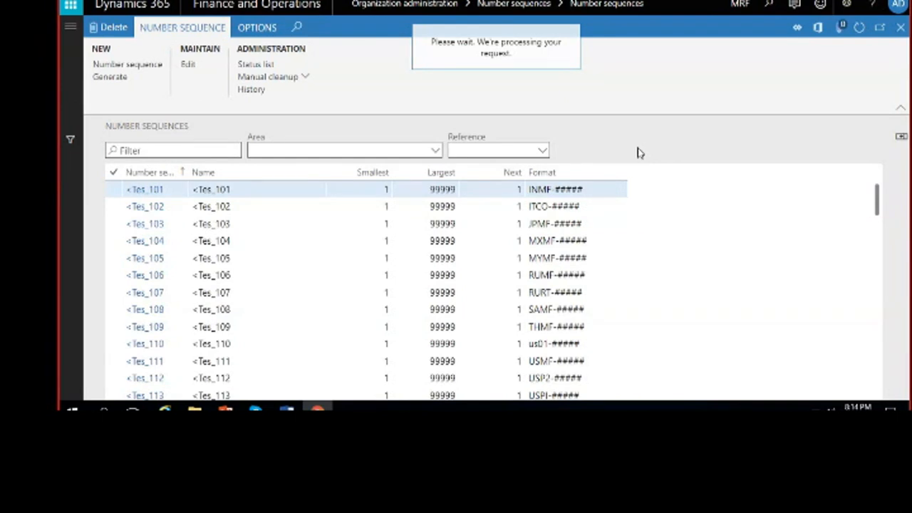
{"action": "left_click", "coordinate": [255, 409]}
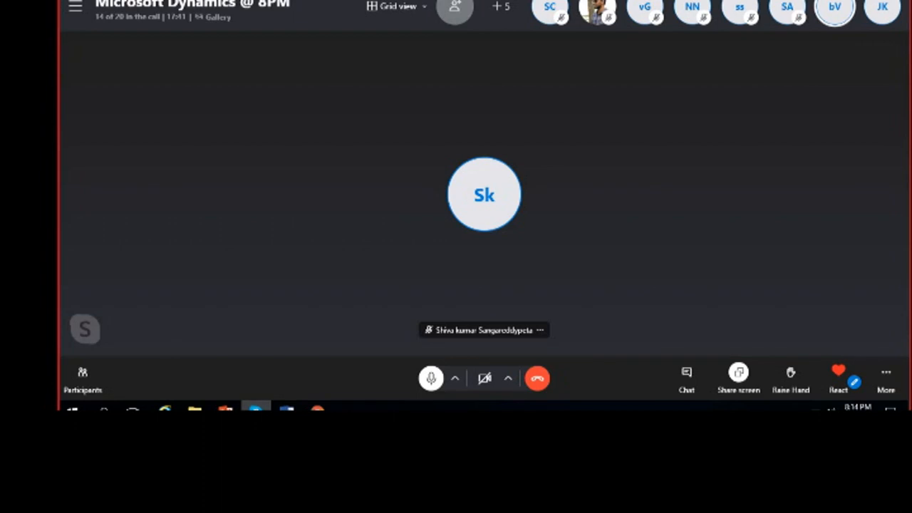
{"action": "left_click", "coordinate": [255, 409]}
{"action": "left_click", "coordinate": [819, 43]}
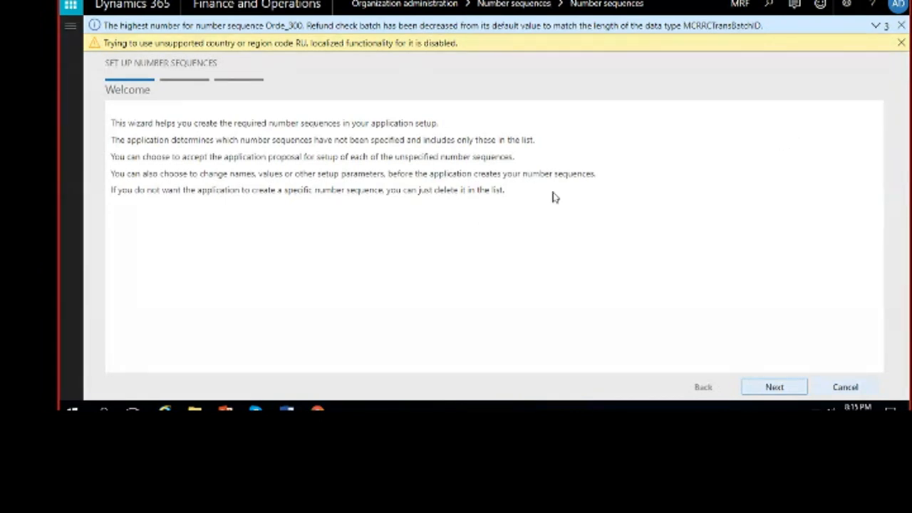
Dismiss the notifications in the Set up number sequences wizard and continue to its Setup page
{"action": "left_click", "coordinate": [901, 42]}
{"action": "left_click", "coordinate": [902, 25]}
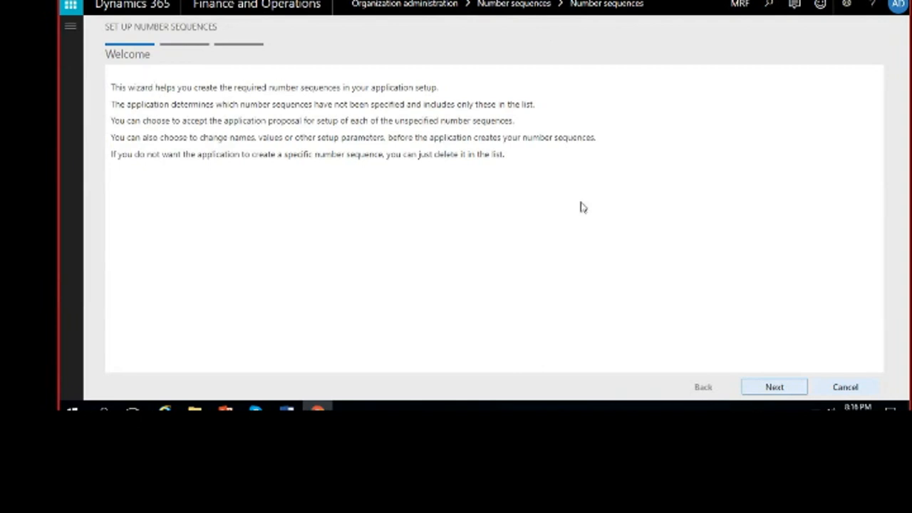
{"action": "left_click", "coordinate": [773, 390]}
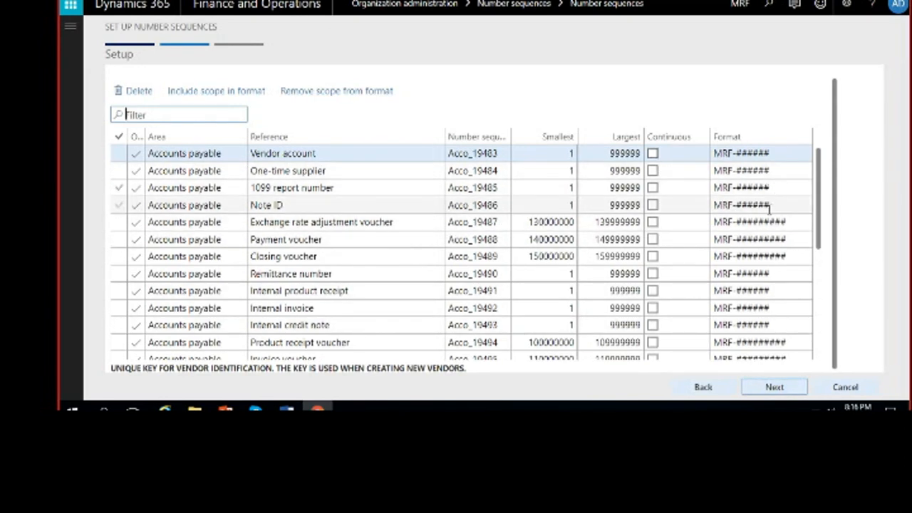
Examine the format and the smallest and largest numbers proposed for the Vendor account reference in Accounts payable
{"action": "left_click", "coordinate": [721, 153]}
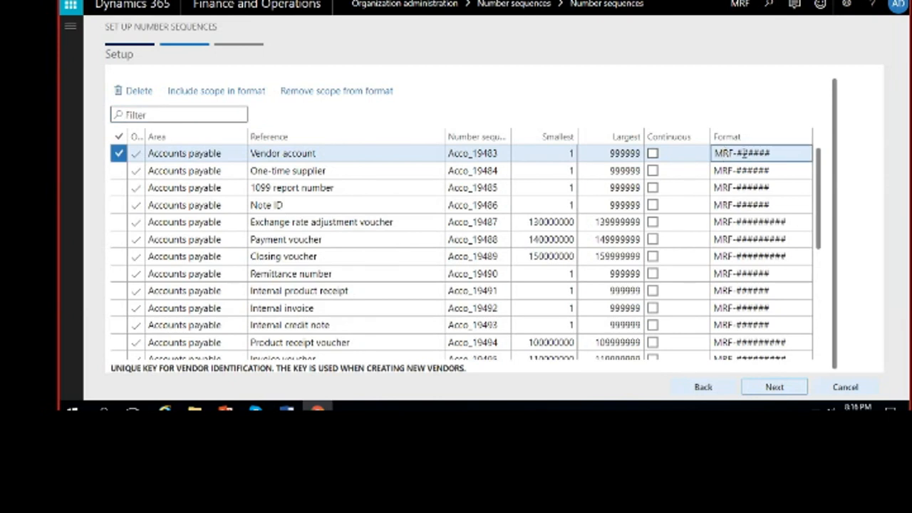
{"action": "left_click_drag", "start_coordinate": [737, 152], "coordinate": [776, 153]}
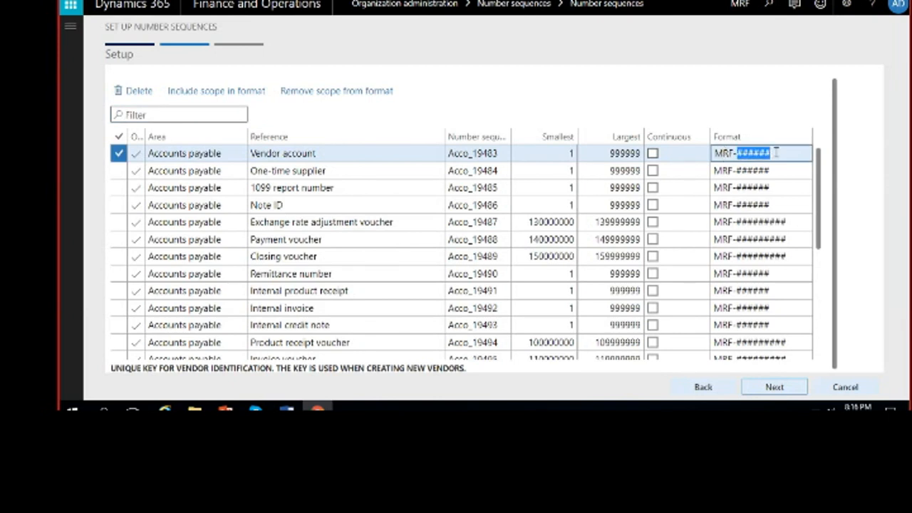
{"action": "left_click", "coordinate": [752, 153]}
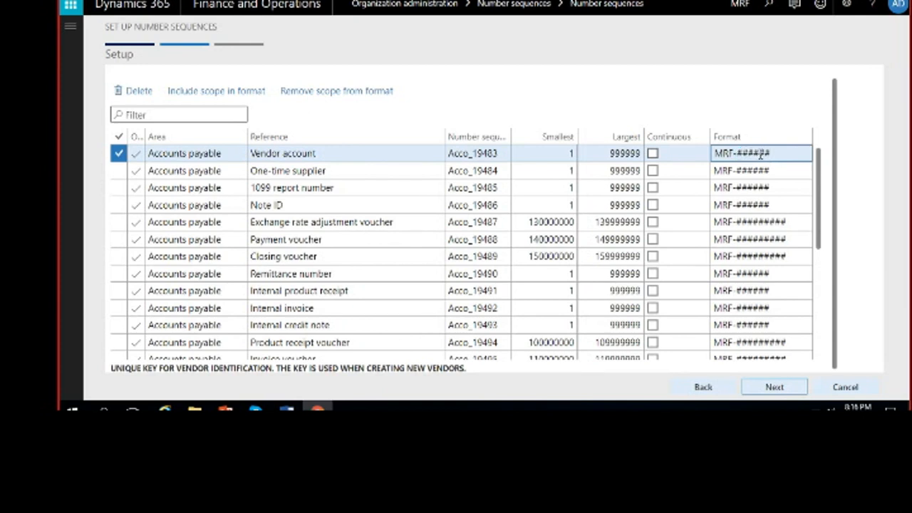
{"action": "left_click", "coordinate": [569, 152]}
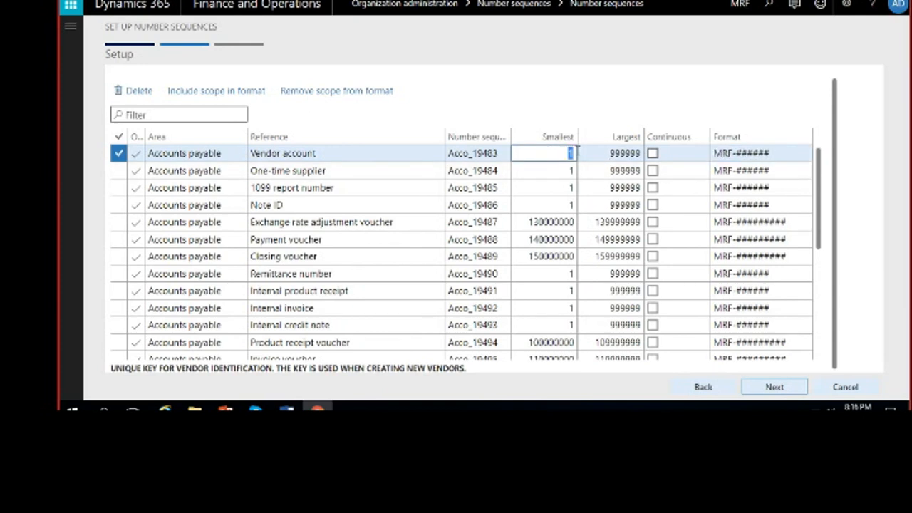
{"action": "left_click_drag", "start_coordinate": [610, 153], "coordinate": [641, 151]}
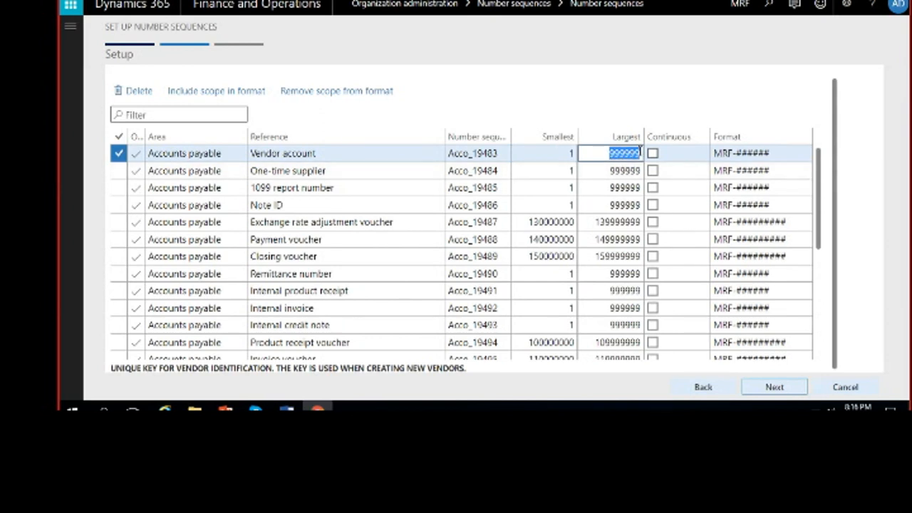
{"action": "left_click", "coordinate": [626, 153]}
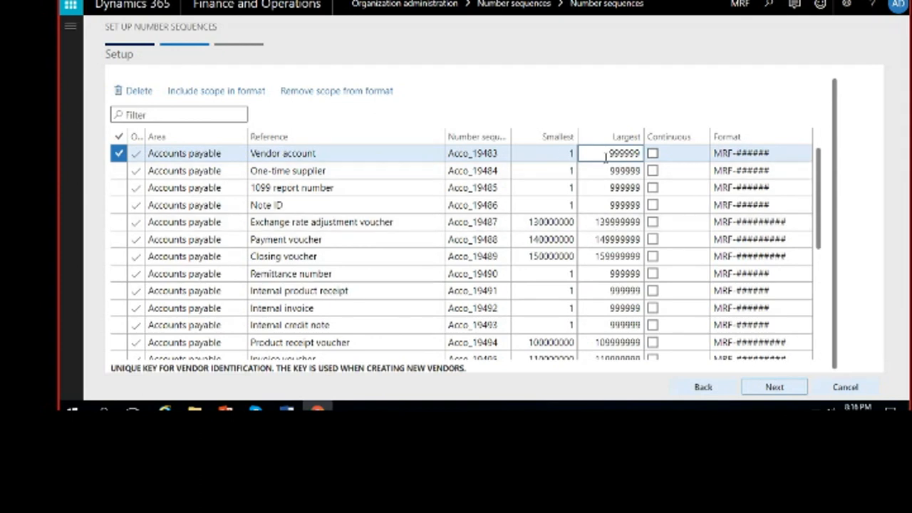
{"action": "left_click", "coordinate": [698, 92]}
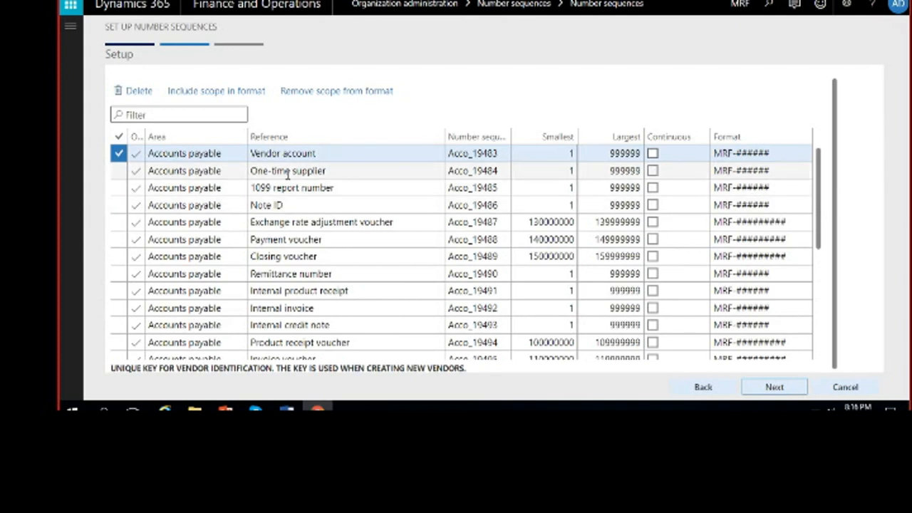
Examine the number sequences proposed for the Accounts payable and Accounts receivable areas
{"action": "scroll", "coordinate": [229, 198], "scroll_direction": "down", "scroll_amount": 3}
{"action": "scroll", "coordinate": [229, 197], "scroll_direction": "down", "scroll_amount": 10}
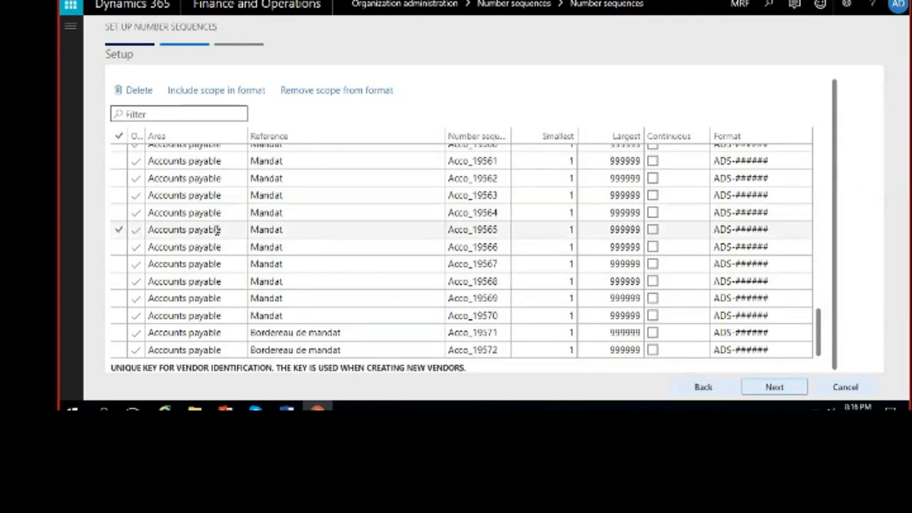
{"action": "scroll", "coordinate": [218, 230], "scroll_direction": "up", "scroll_amount": 2}
{"action": "scroll", "coordinate": [219, 229], "scroll_direction": "down", "scroll_amount": 2}
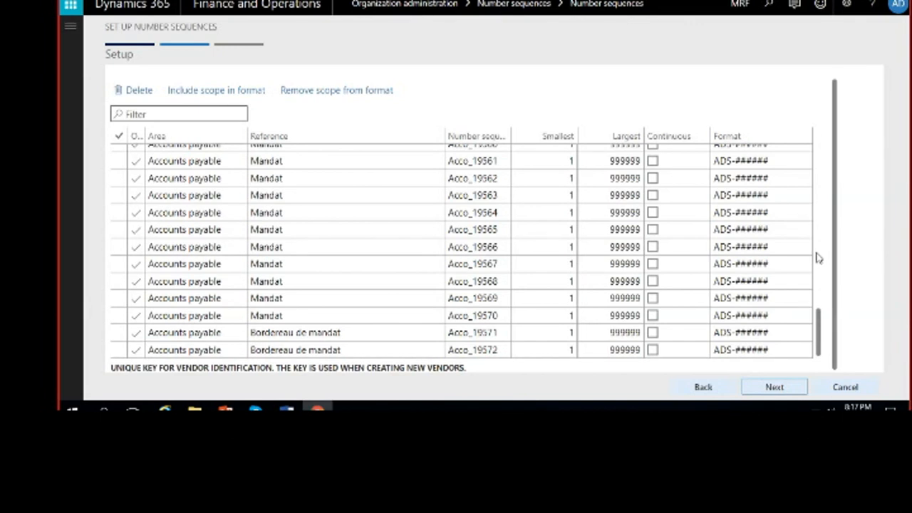
{"action": "left_click_drag", "start_coordinate": [822, 270], "coordinate": [805, 254]}
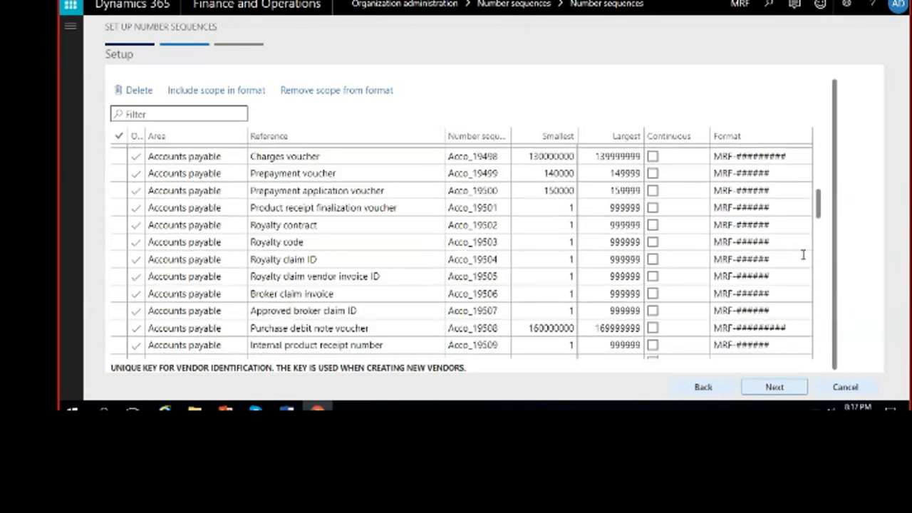
{"action": "scroll", "coordinate": [751, 278], "scroll_direction": "down", "scroll_amount": 15}
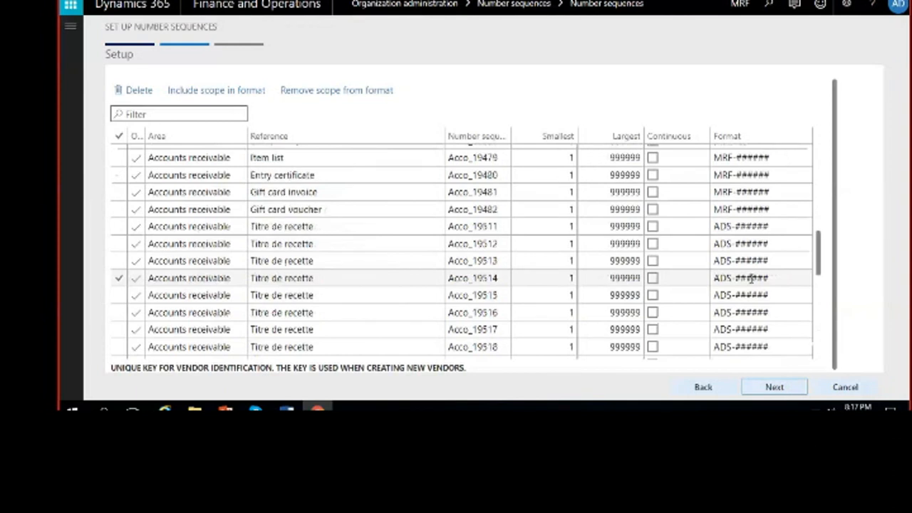
{"action": "scroll", "coordinate": [216, 278], "scroll_direction": "down", "scroll_amount": 2}
{"action": "scroll", "coordinate": [216, 278], "scroll_direction": "down", "scroll_amount": 20}
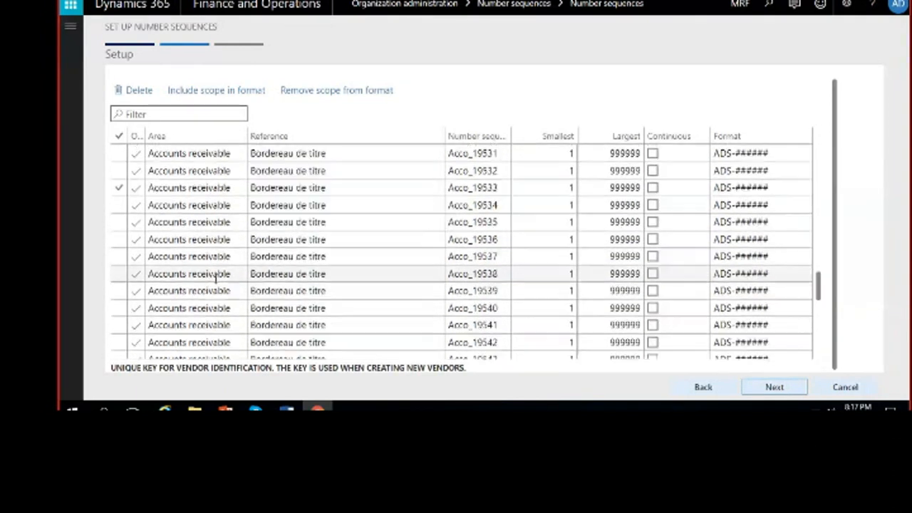
Examine the sequences proposed for the remaining areas, from Bank and Budget to Payroll, including the format of Order management's RMA number
{"action": "scroll", "coordinate": [198, 246], "scroll_direction": "up", "scroll_amount": 6}
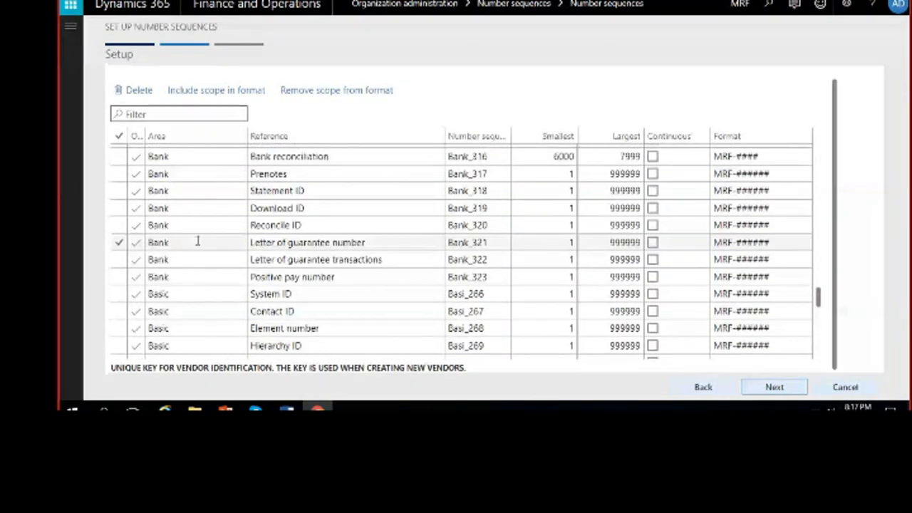
{"action": "scroll", "coordinate": [198, 241], "scroll_direction": "down", "scroll_amount": 5}
{"action": "scroll", "coordinate": [214, 226], "scroll_direction": "up", "scroll_amount": 3}
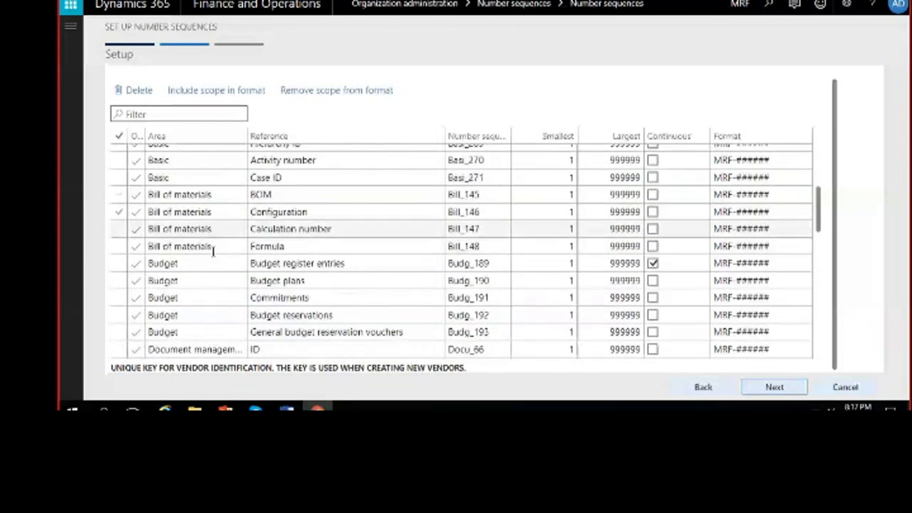
{"action": "scroll", "coordinate": [222, 269], "scroll_direction": "down", "scroll_amount": 2}
{"action": "scroll", "coordinate": [223, 269], "scroll_direction": "down", "scroll_amount": 4}
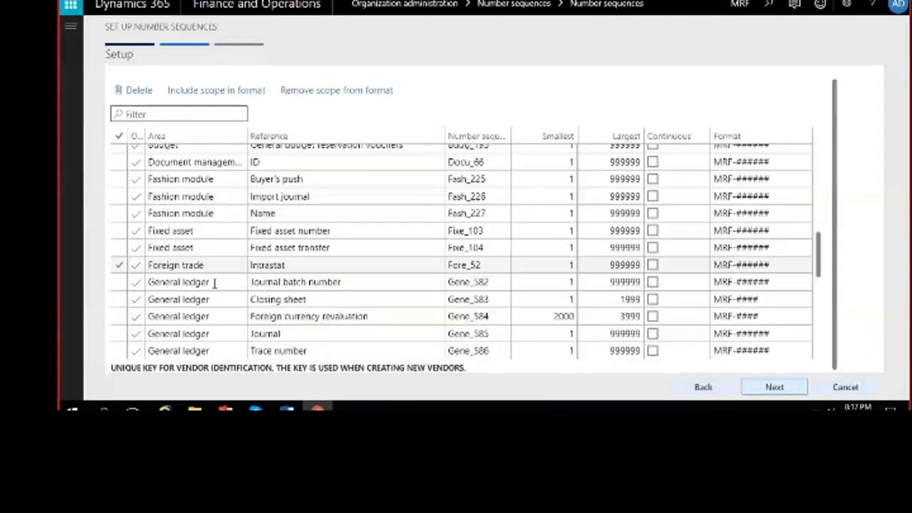
{"action": "scroll", "coordinate": [219, 257], "scroll_direction": "down", "scroll_amount": 10}
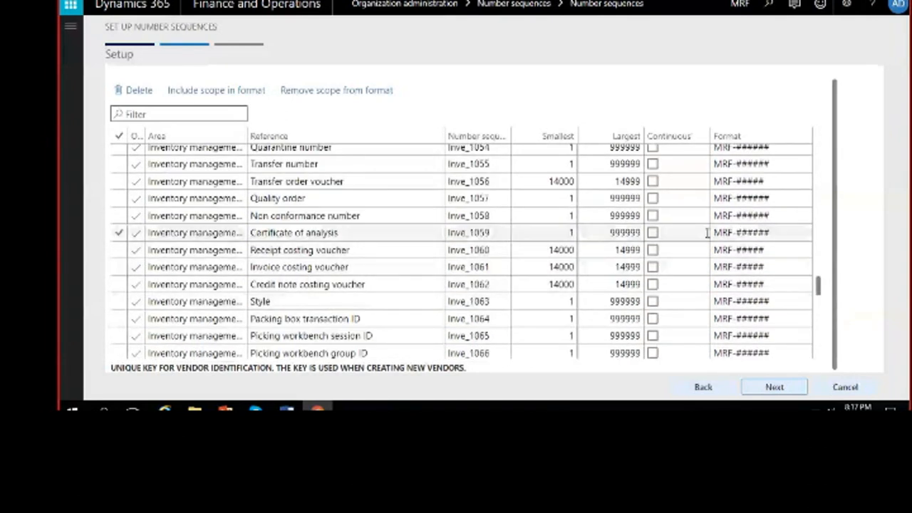
{"action": "scroll", "coordinate": [707, 233], "scroll_direction": "down", "scroll_amount": 5}
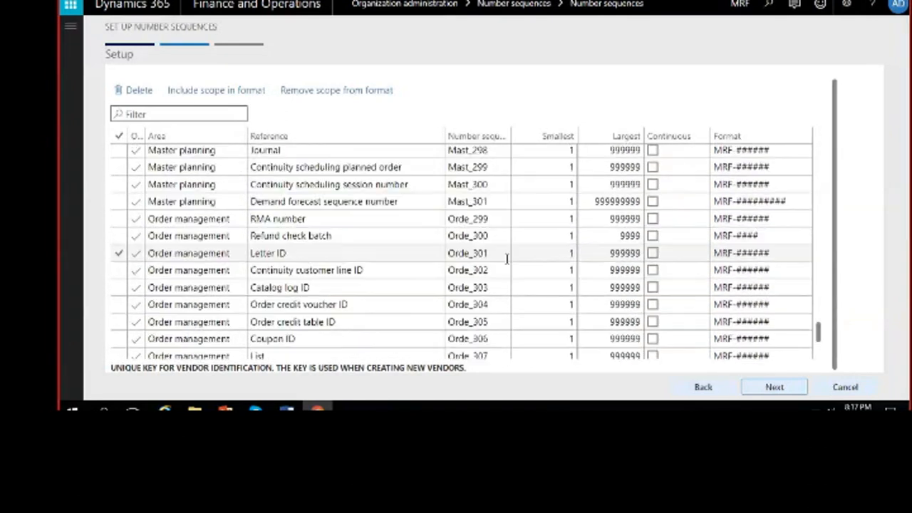
{"action": "left_click", "coordinate": [739, 217]}
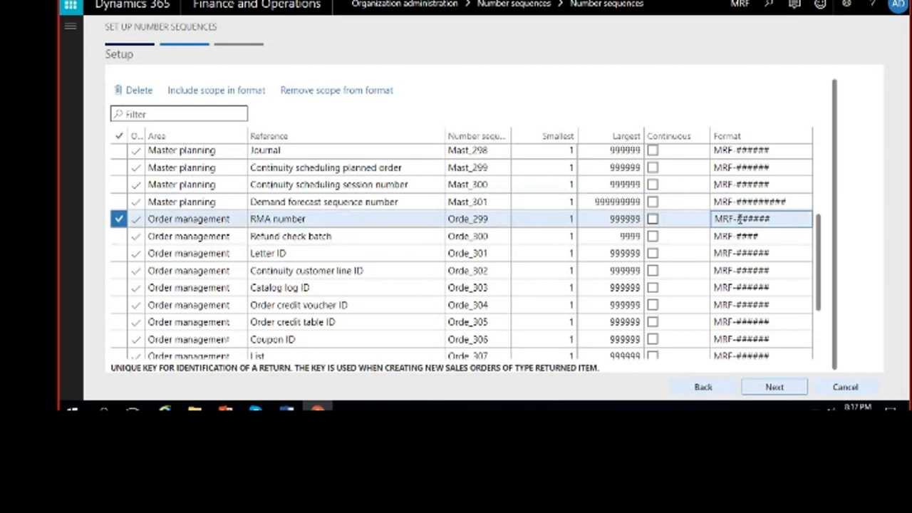
{"action": "scroll", "coordinate": [684, 235], "scroll_direction": "down", "scroll_amount": 5}
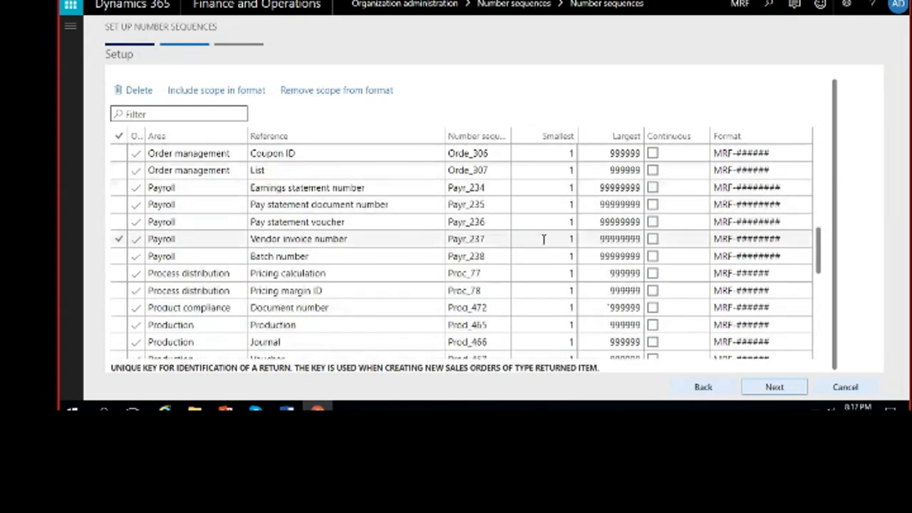
{"action": "scroll", "coordinate": [543, 240], "scroll_direction": "up", "scroll_amount": 5}
{"action": "scroll", "coordinate": [543, 240], "scroll_direction": "up", "scroll_amount": 10}
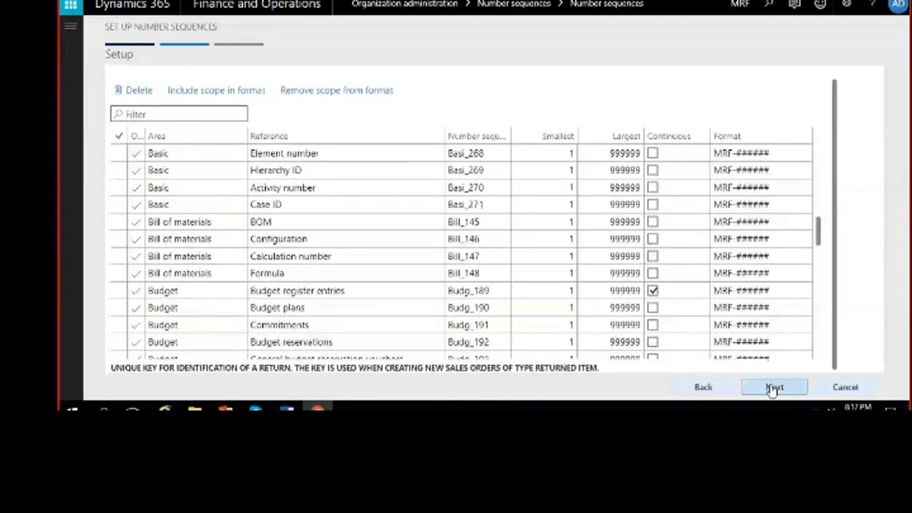
Continue to the wizard's Completed page, review the number of sequences per area, and finish generating them
{"action": "left_click", "coordinate": [774, 387]}
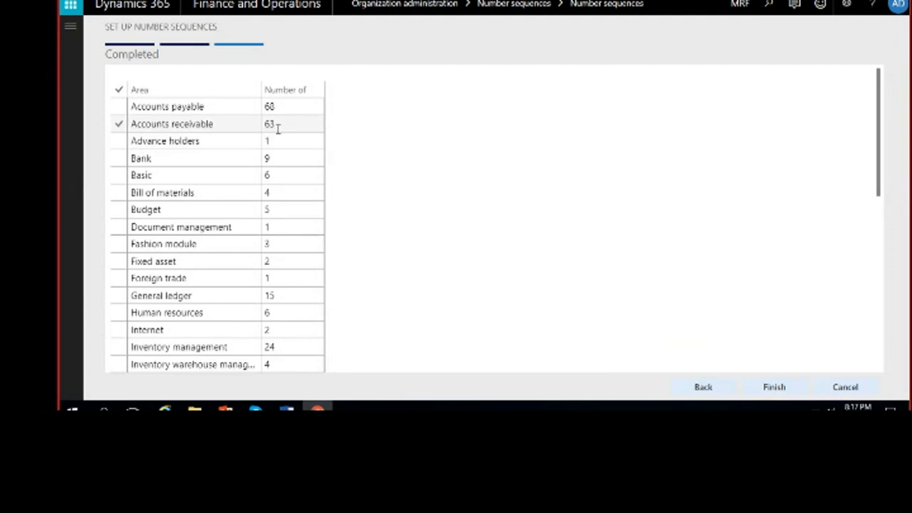
{"action": "scroll", "coordinate": [274, 227], "scroll_direction": "down", "scroll_amount": 3}
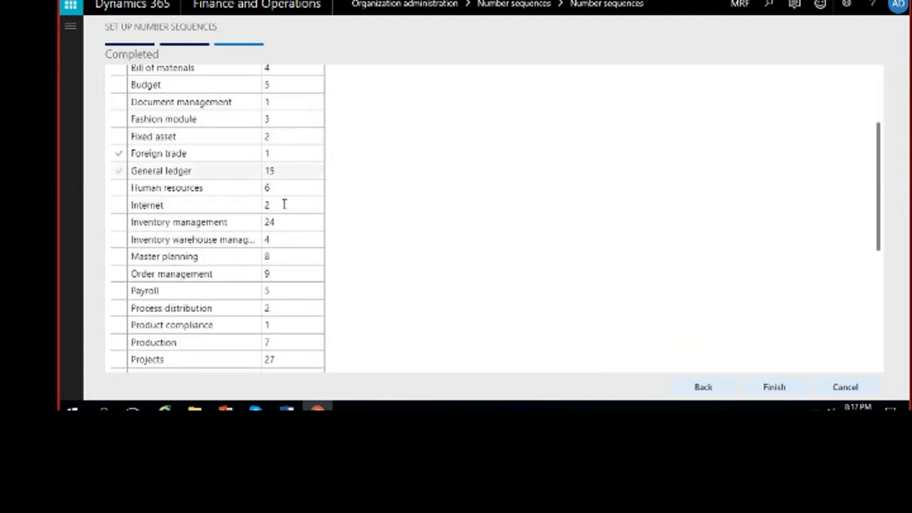
{"action": "scroll", "coordinate": [301, 292], "scroll_direction": "down", "scroll_amount": 2}
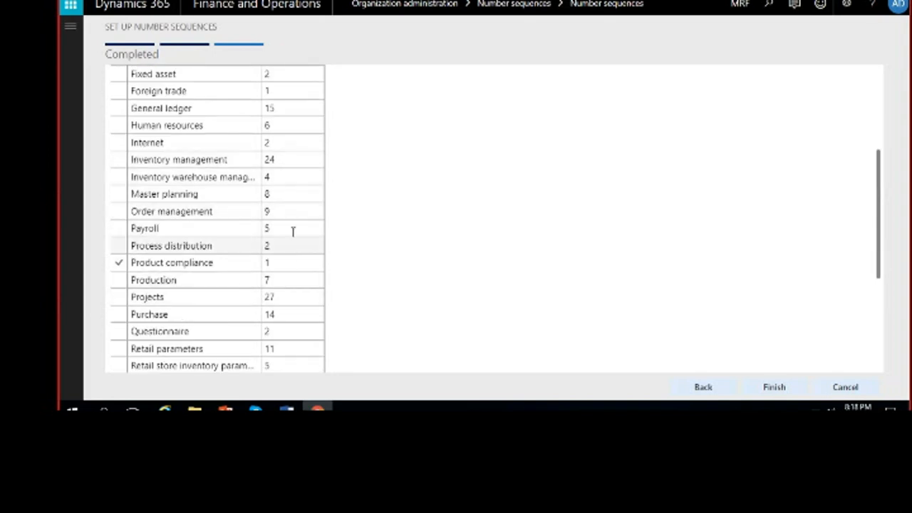
{"action": "scroll", "coordinate": [291, 267], "scroll_direction": "down", "scroll_amount": 2}
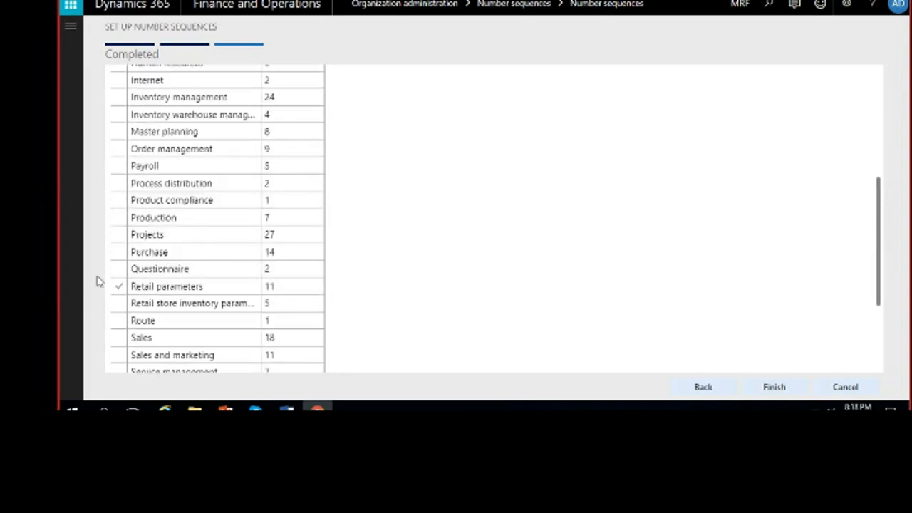
{"action": "left_click", "coordinate": [775, 389]}
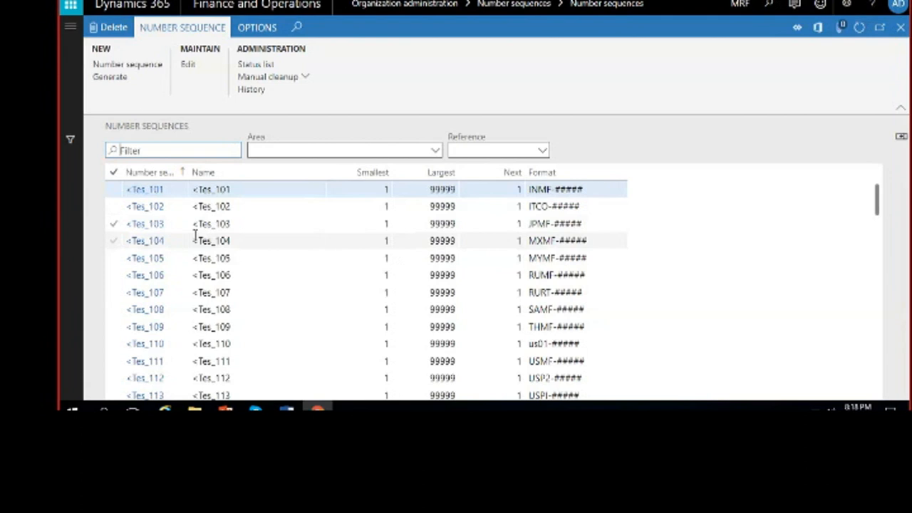
Reload the Number sequences page and open the General ledger parameters from the General ledger module's ledger setup
{"action": "right_click", "coordinate": [141, 3]}
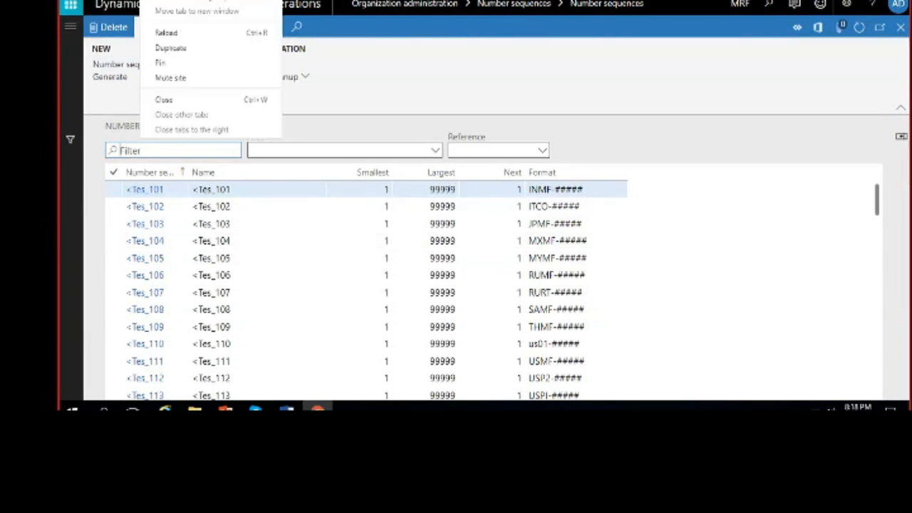
{"action": "left_click", "coordinate": [190, 35]}
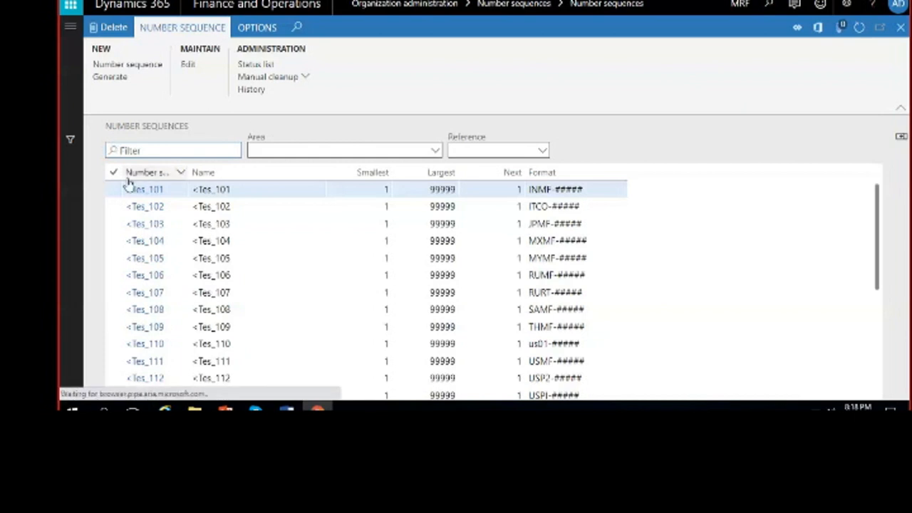
{"action": "left_click", "coordinate": [68, 29]}
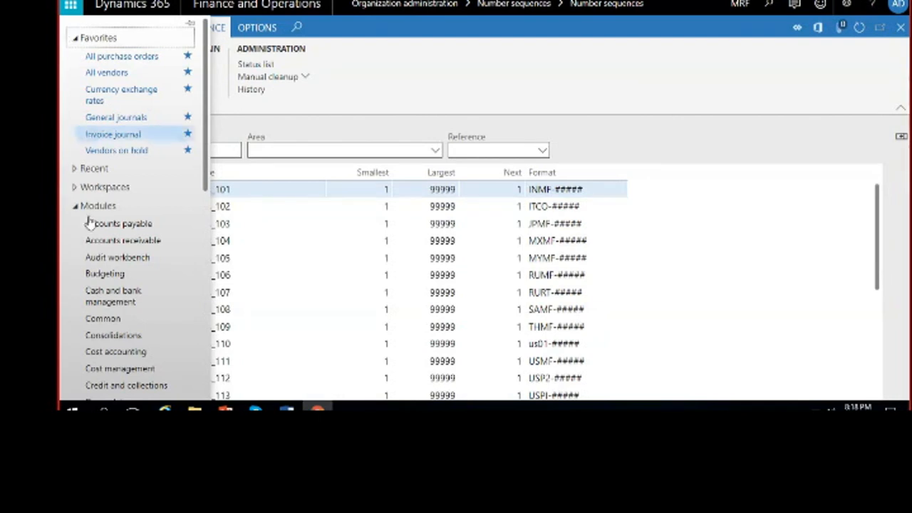
{"action": "scroll", "coordinate": [127, 195], "scroll_direction": "down", "scroll_amount": 3}
{"action": "left_click", "coordinate": [112, 345]}
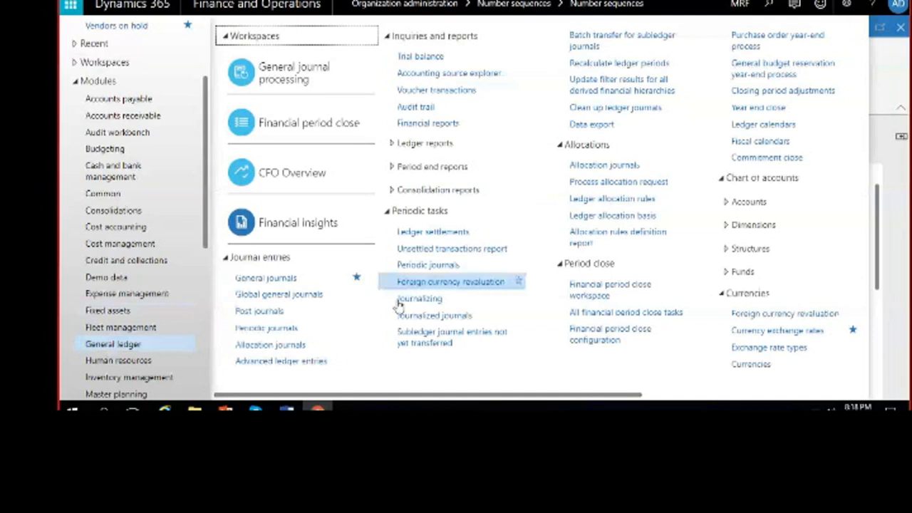
{"action": "left_click_drag", "start_coordinate": [449, 404], "coordinate": [540, 403]}
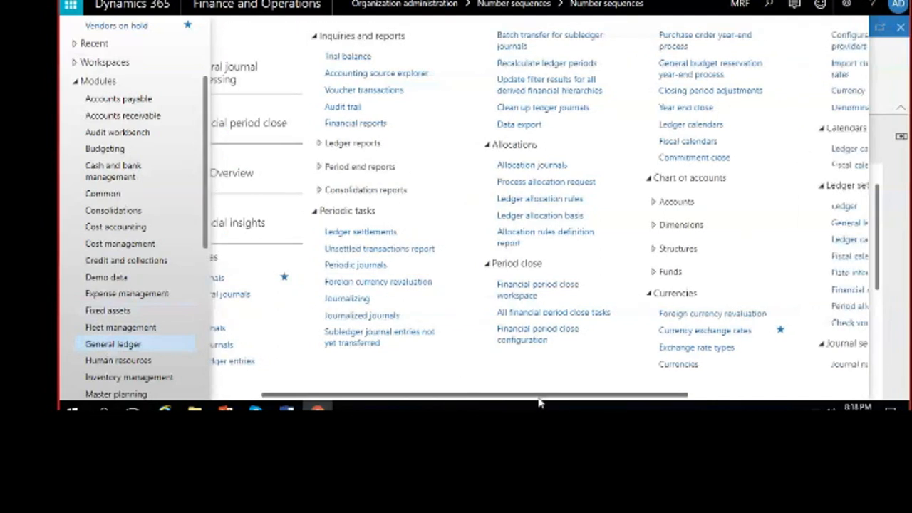
{"action": "left_click_drag", "start_coordinate": [539, 403], "coordinate": [682, 404]}
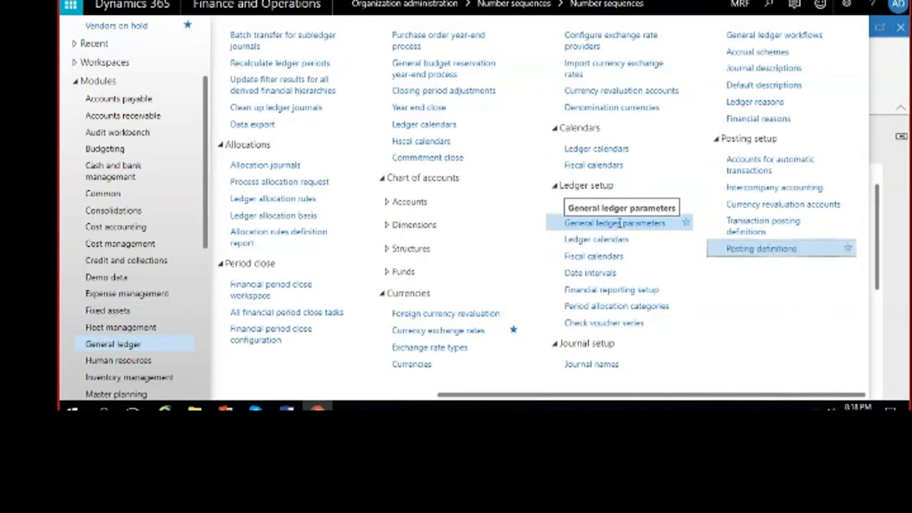
{"action": "left_click", "coordinate": [620, 224]}
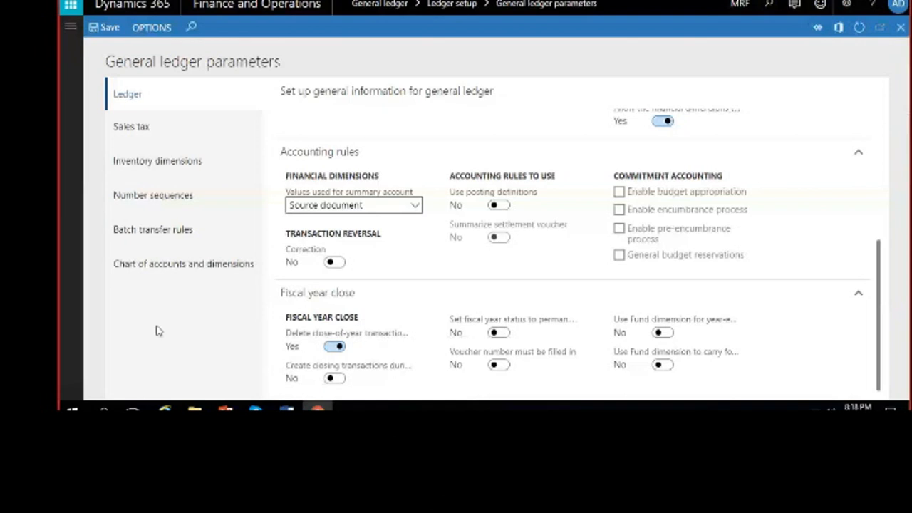
Examine the number sequence codes assigned to the references in the General ledger parameters, from Journal batch number to Message item
{"action": "left_click", "coordinate": [159, 203]}
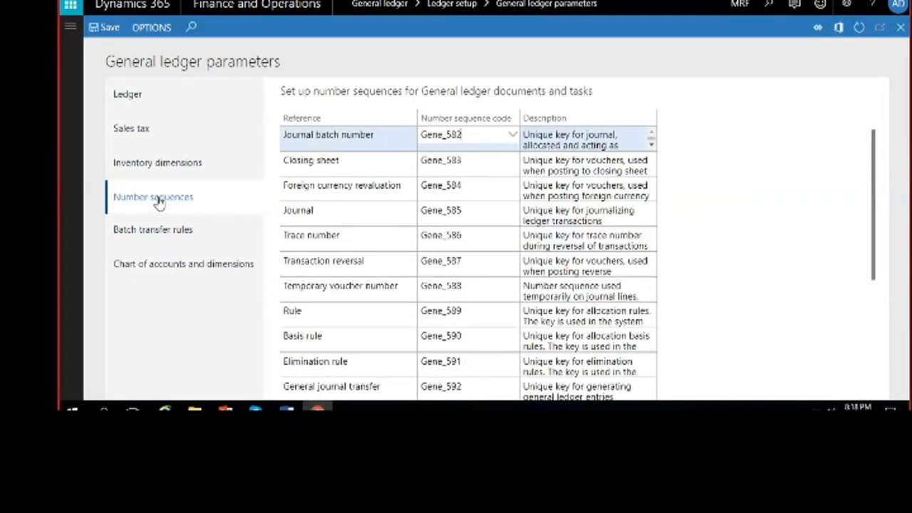
{"action": "scroll", "coordinate": [489, 260], "scroll_direction": "down", "scroll_amount": 3}
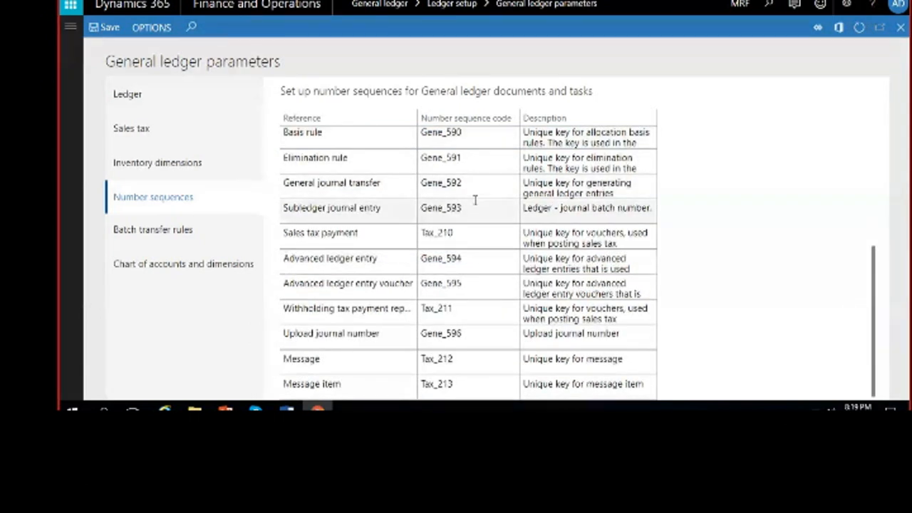
{"action": "scroll", "coordinate": [477, 209], "scroll_direction": "up", "scroll_amount": 3}
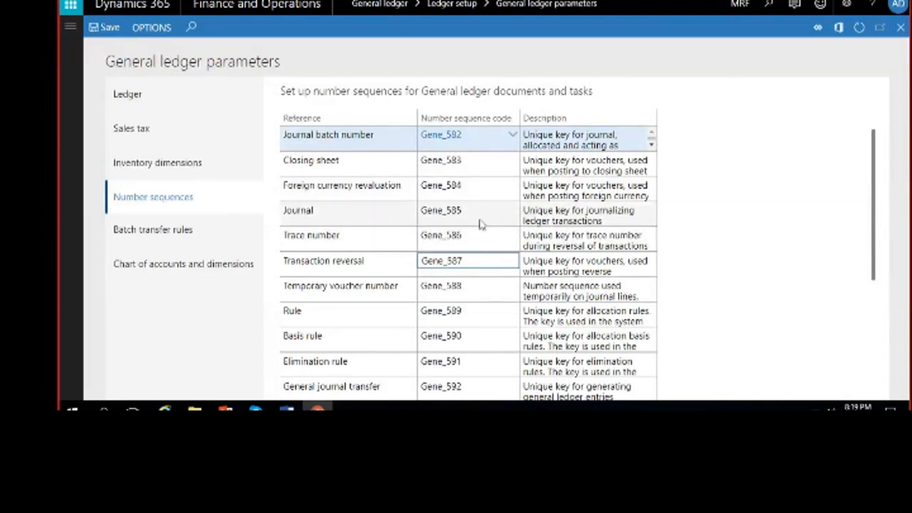
{"action": "scroll", "coordinate": [477, 214], "scroll_direction": "down", "scroll_amount": 3}
{"action": "scroll", "coordinate": [480, 233], "scroll_direction": "up", "scroll_amount": 3}
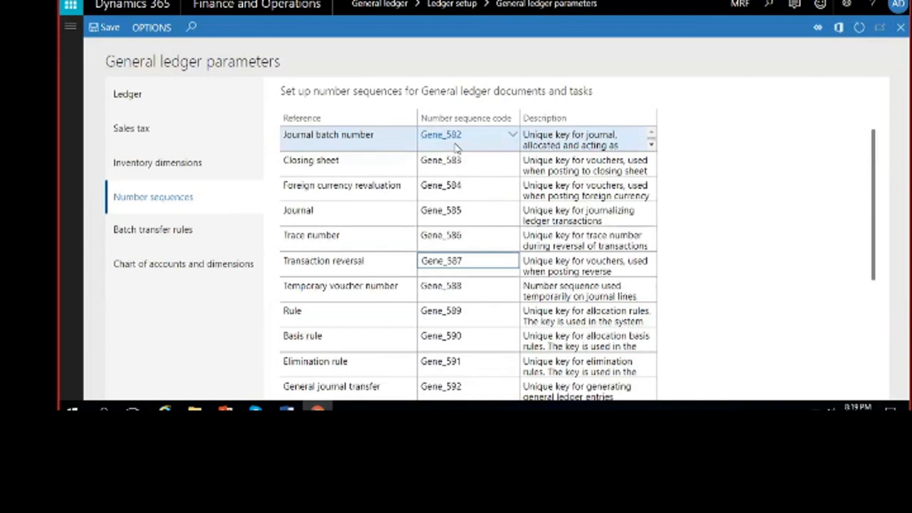
Open the number sequence assigned to the Journal batch number reference and examine its company, constant and alphanumeric segments and its format
{"action": "left_click", "coordinate": [476, 166]}
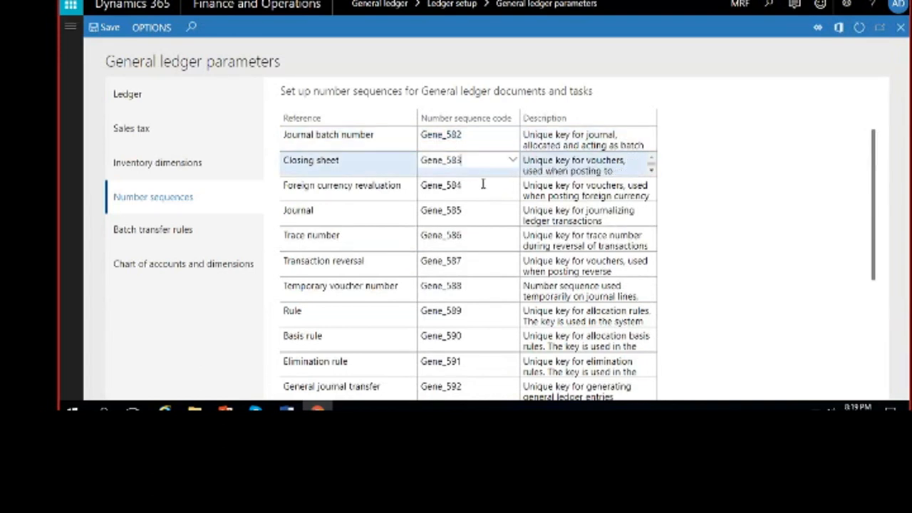
{"action": "left_click", "coordinate": [445, 135]}
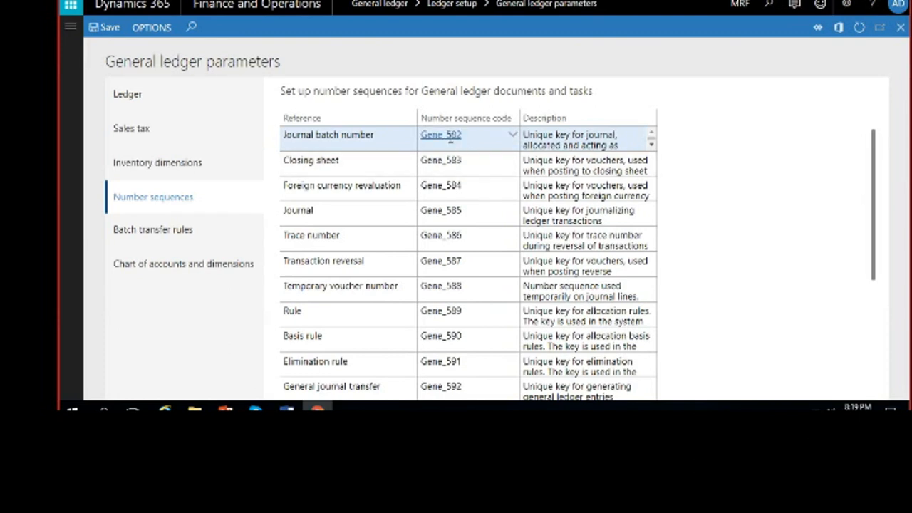
{"action": "left_click", "coordinate": [457, 134]}
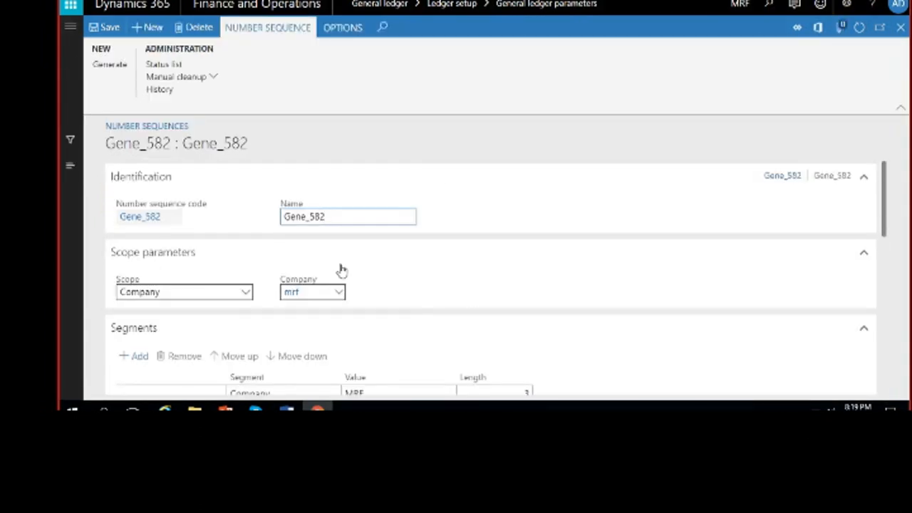
{"action": "scroll", "coordinate": [368, 260], "scroll_direction": "down", "scroll_amount": 2}
{"action": "left_click", "coordinate": [381, 268]}
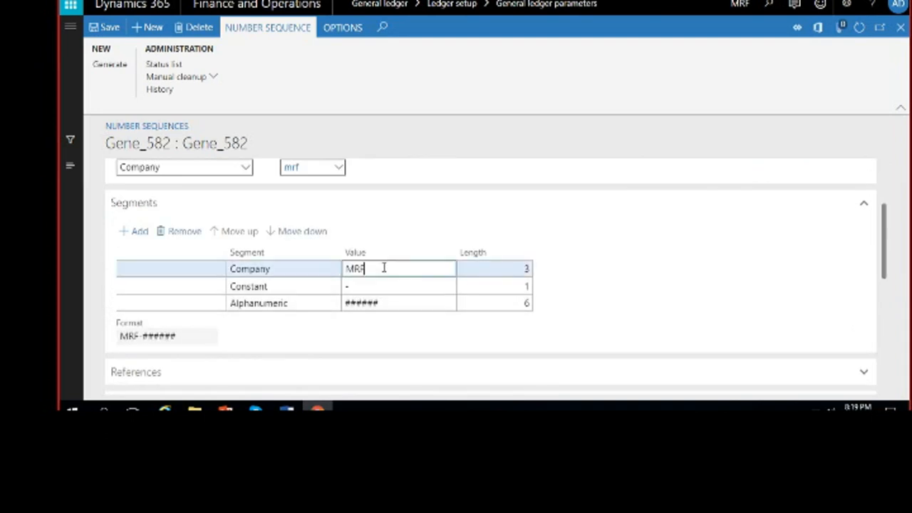
{"action": "left_click", "coordinate": [387, 286]}
{"action": "left_click", "coordinate": [405, 305]}
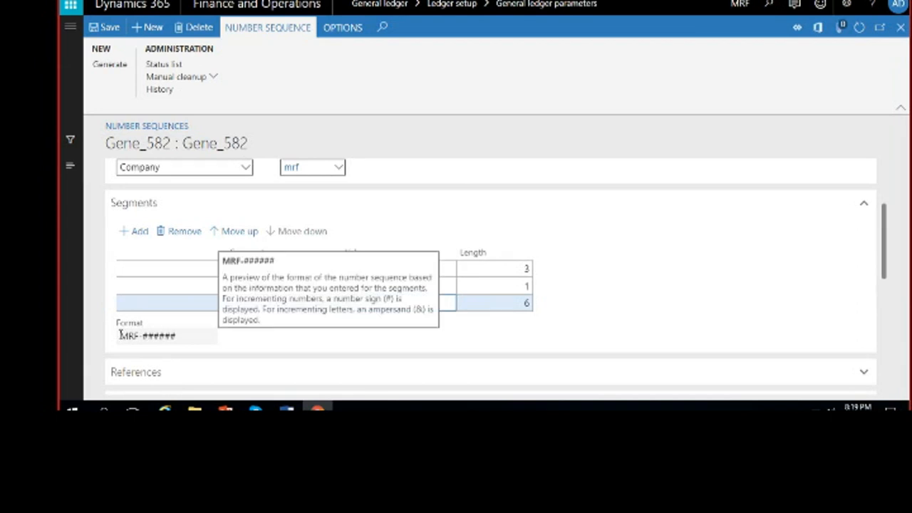
{"action": "left_click_drag", "start_coordinate": [121, 336], "coordinate": [195, 335]}
{"action": "left_click", "coordinate": [195, 336]}
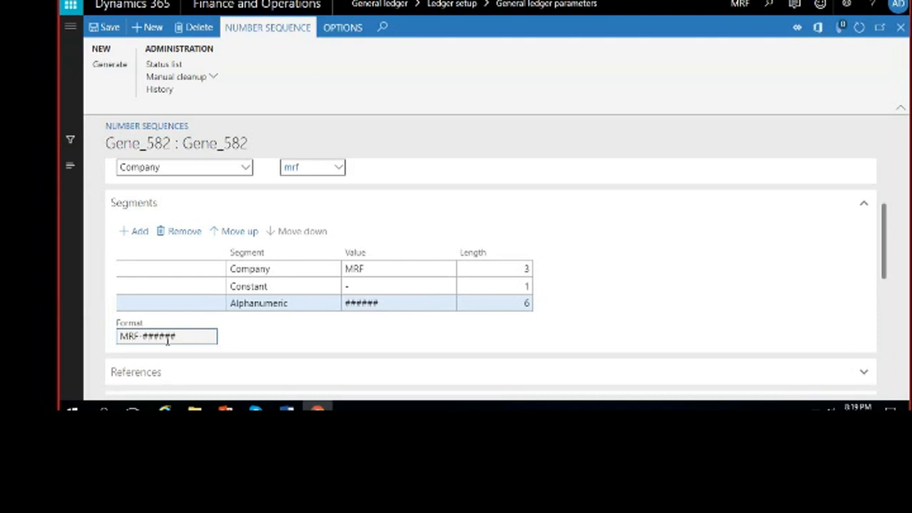
Review the journal batch number sequence's general setup, smallest and largest numbers, company scope and segments
{"action": "scroll", "coordinate": [168, 340], "scroll_direction": "down", "scroll_amount": 3}
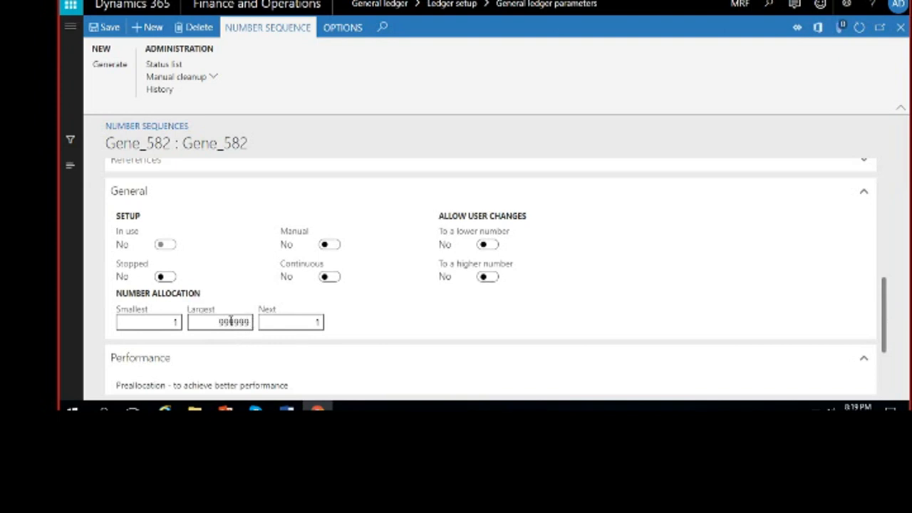
{"action": "scroll", "coordinate": [231, 321], "scroll_direction": "up", "scroll_amount": 4}
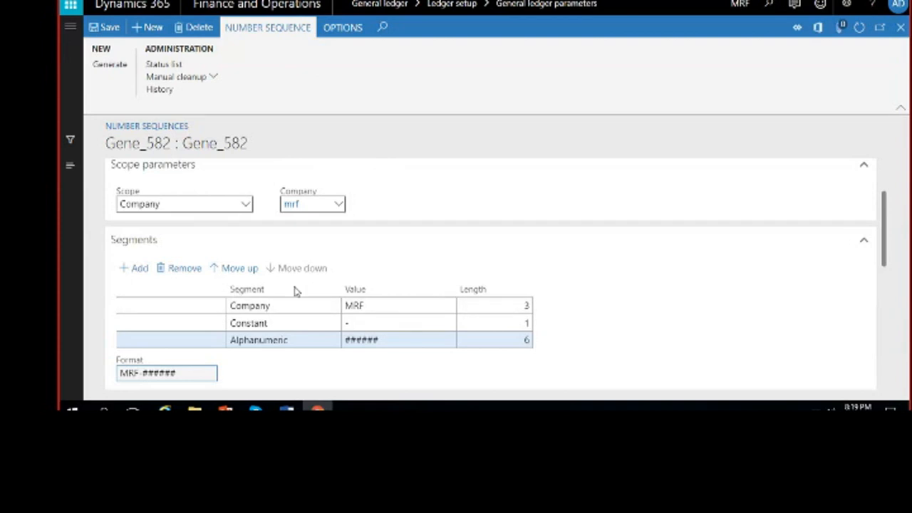
{"action": "scroll", "coordinate": [292, 288], "scroll_direction": "up", "scroll_amount": 1}
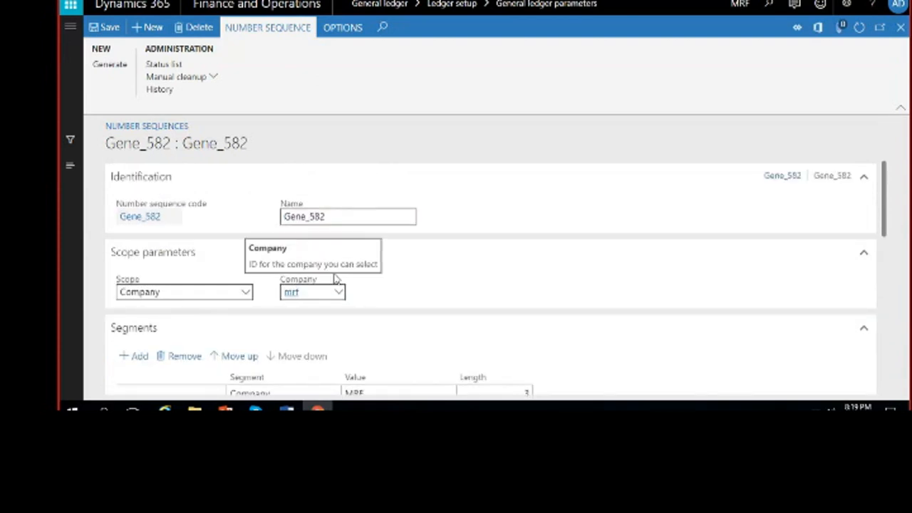
{"action": "scroll", "coordinate": [335, 278], "scroll_direction": "down", "scroll_amount": 1}
{"action": "scroll", "coordinate": [381, 311], "scroll_direction": "down", "scroll_amount": 1}
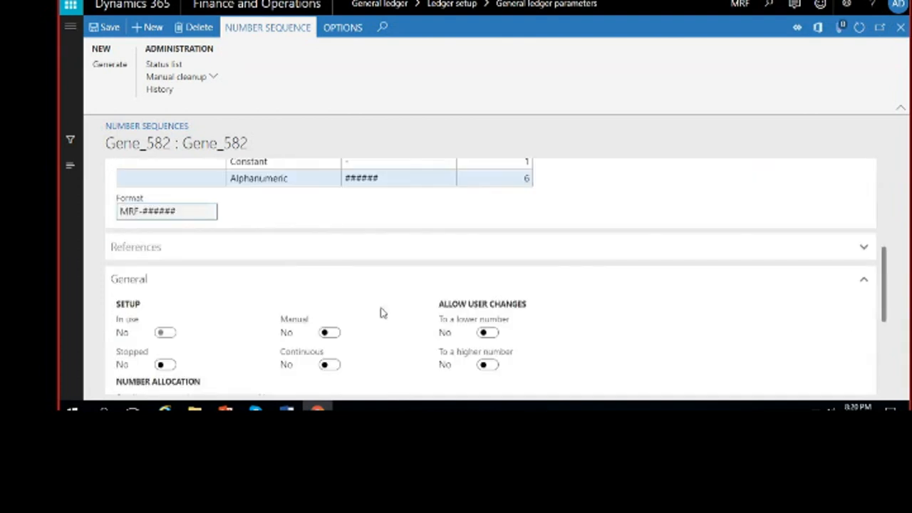
{"action": "scroll", "coordinate": [360, 341], "scroll_direction": "up", "scroll_amount": 1}
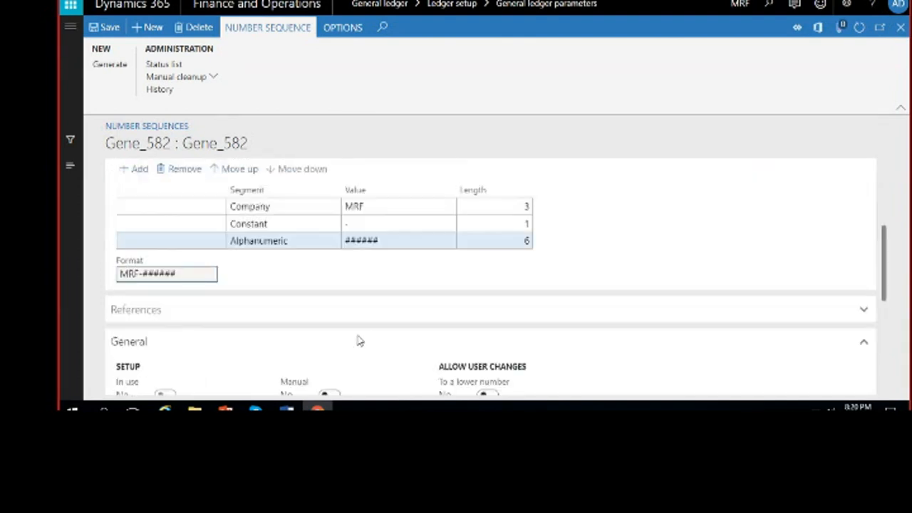
{"action": "scroll", "coordinate": [359, 342], "scroll_direction": "up", "scroll_amount": 1}
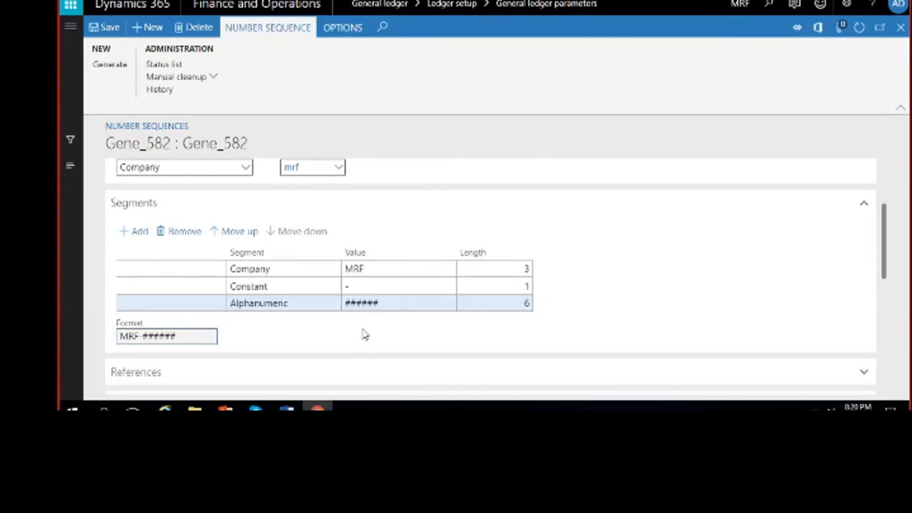
{"action": "scroll", "coordinate": [364, 335], "scroll_direction": "up", "scroll_amount": 2}
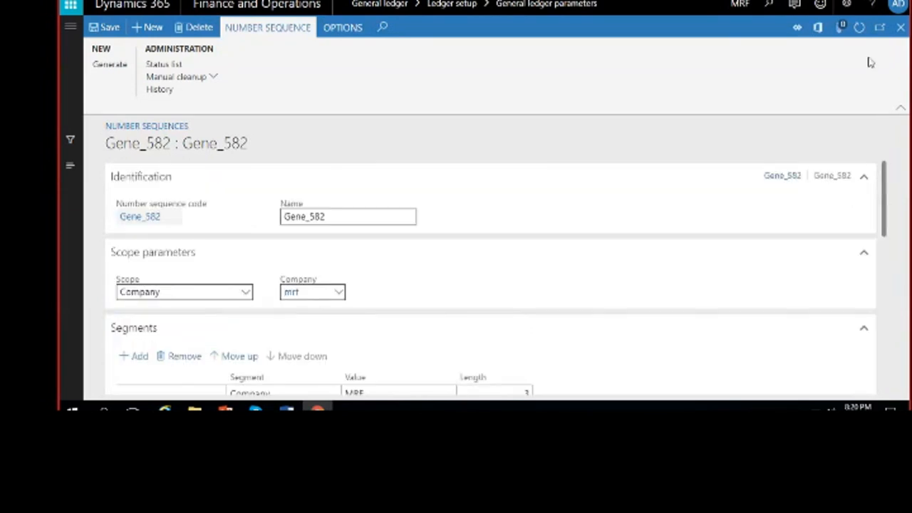
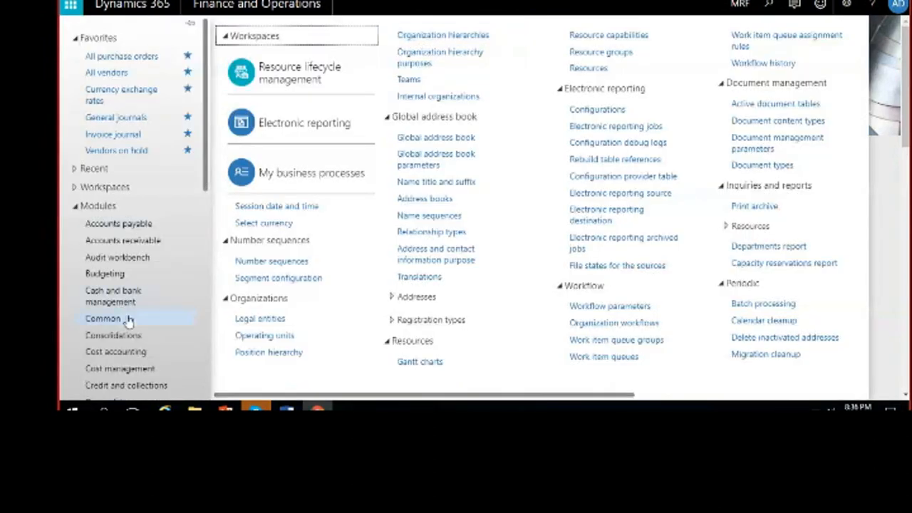
Open Fiscal calendars from the General ledger module and dismiss the notice about editing
{"action": "scroll", "coordinate": [126, 320], "scroll_direction": "down", "scroll_amount": 3}
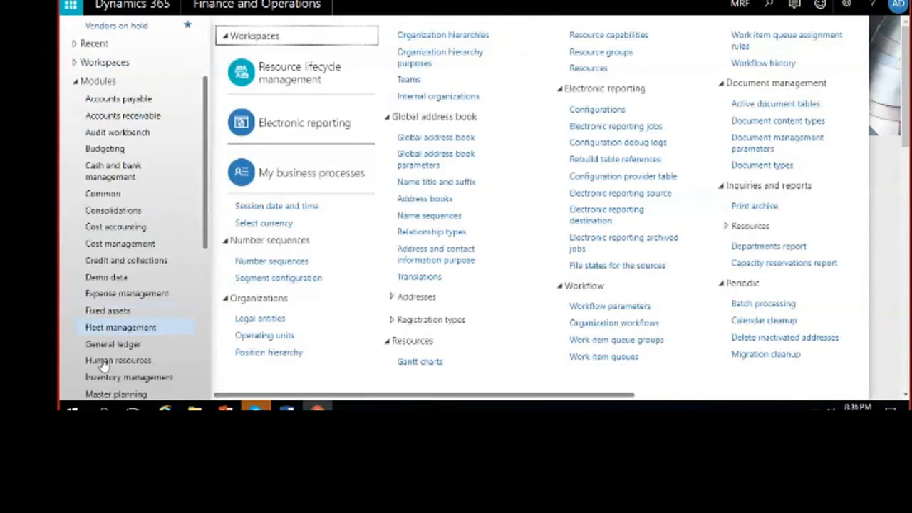
{"action": "left_click", "coordinate": [122, 345]}
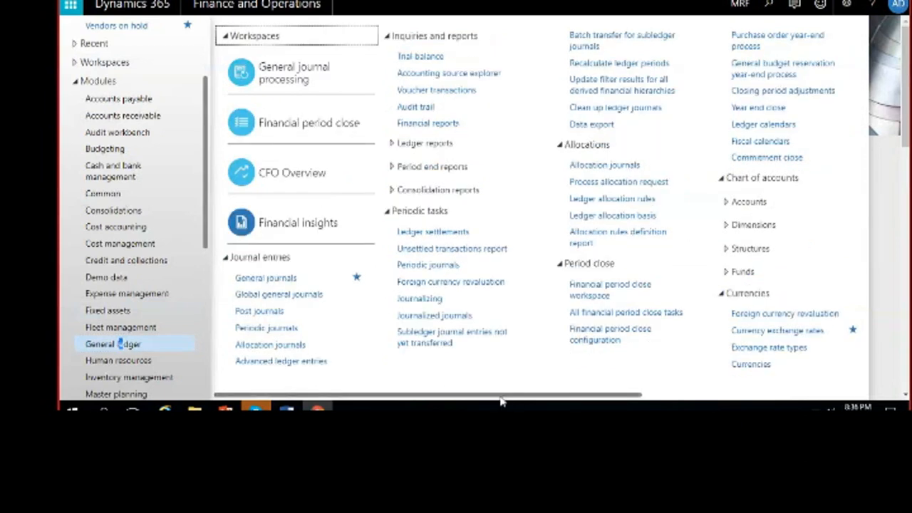
{"action": "left_click_drag", "start_coordinate": [501, 402], "coordinate": [657, 399]}
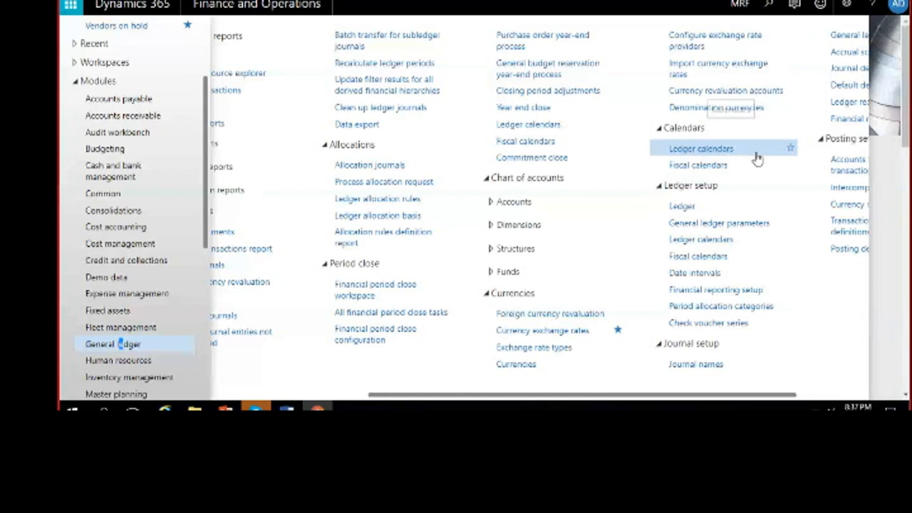
{"action": "left_click", "coordinate": [701, 167]}
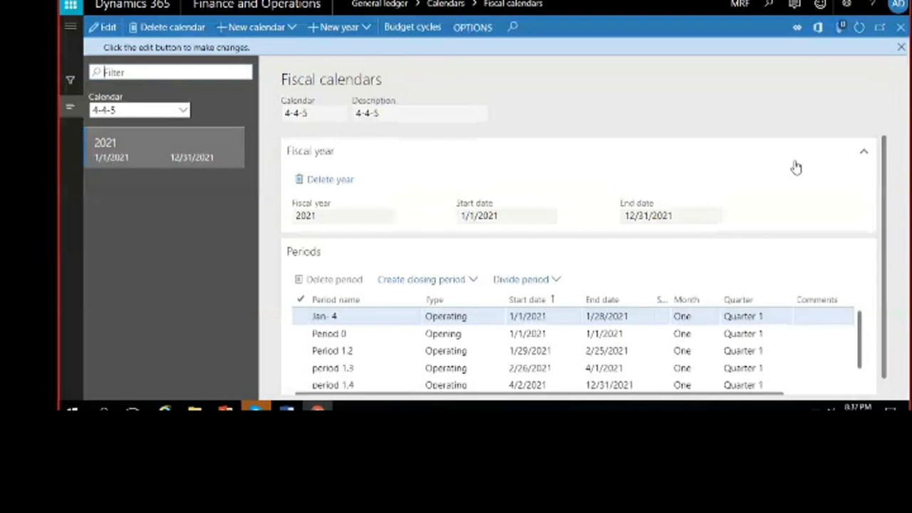
{"action": "left_click", "coordinate": [901, 49]}
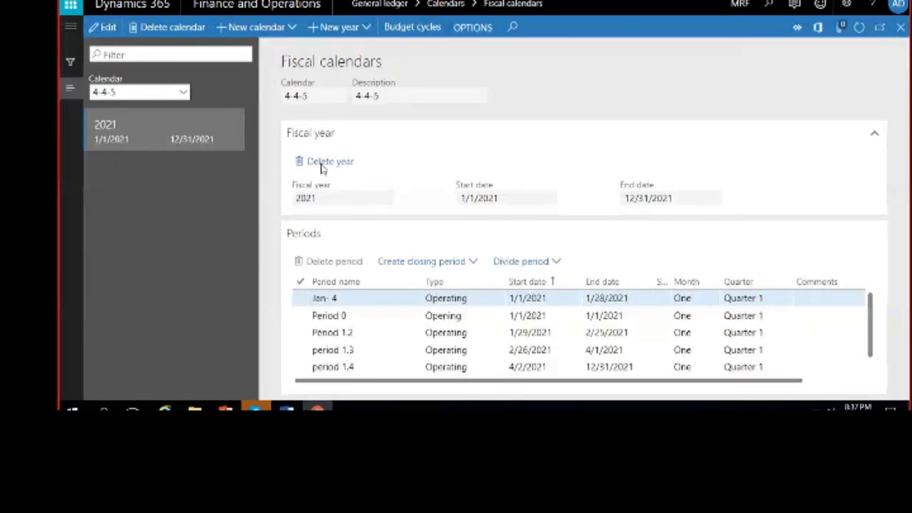
Look through the list of existing fiscal calendars and close it without choosing another one
{"action": "left_click", "coordinate": [183, 92]}
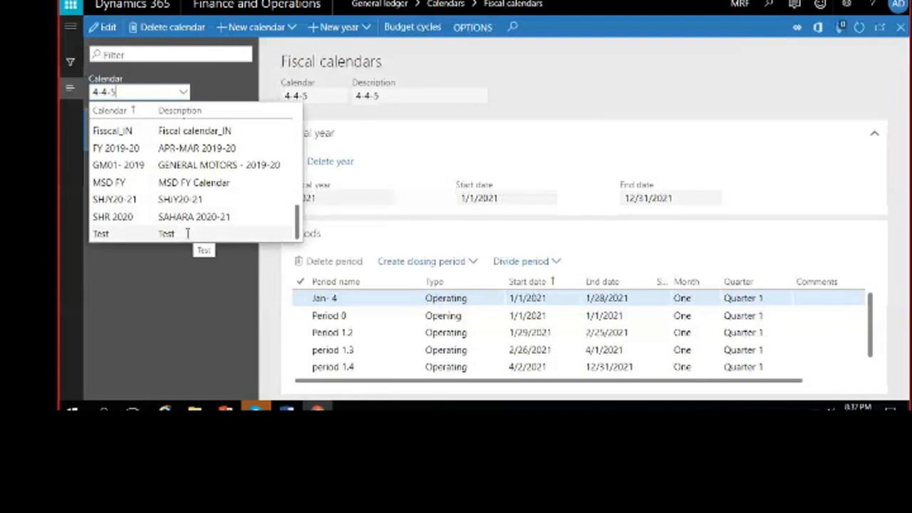
{"action": "scroll", "coordinate": [189, 235], "scroll_direction": "up", "scroll_amount": 2}
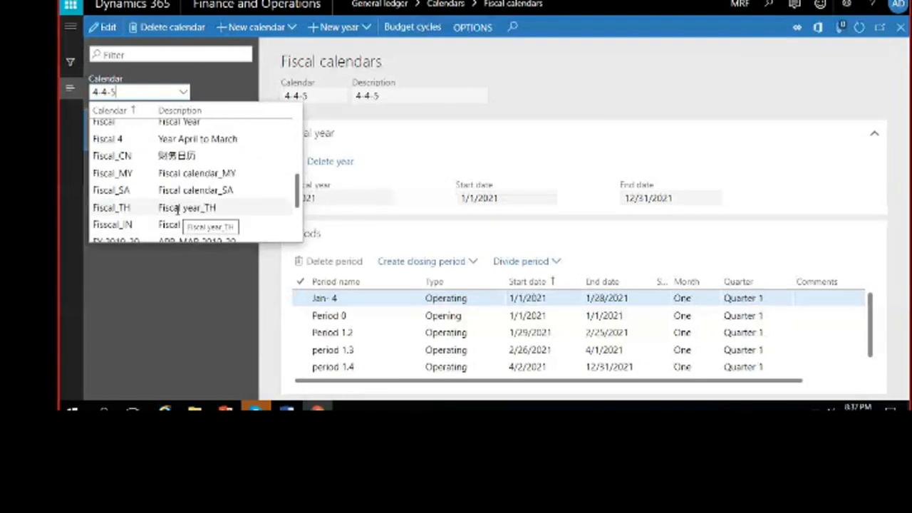
{"action": "scroll", "coordinate": [178, 208], "scroll_direction": "up", "scroll_amount": 2}
{"action": "scroll", "coordinate": [177, 208], "scroll_direction": "up", "scroll_amount": 2}
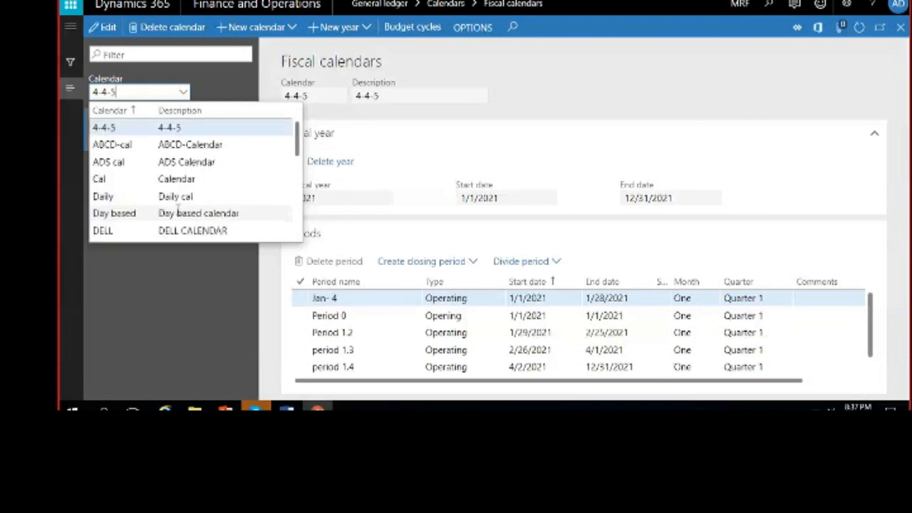
{"action": "left_click", "coordinate": [180, 289]}
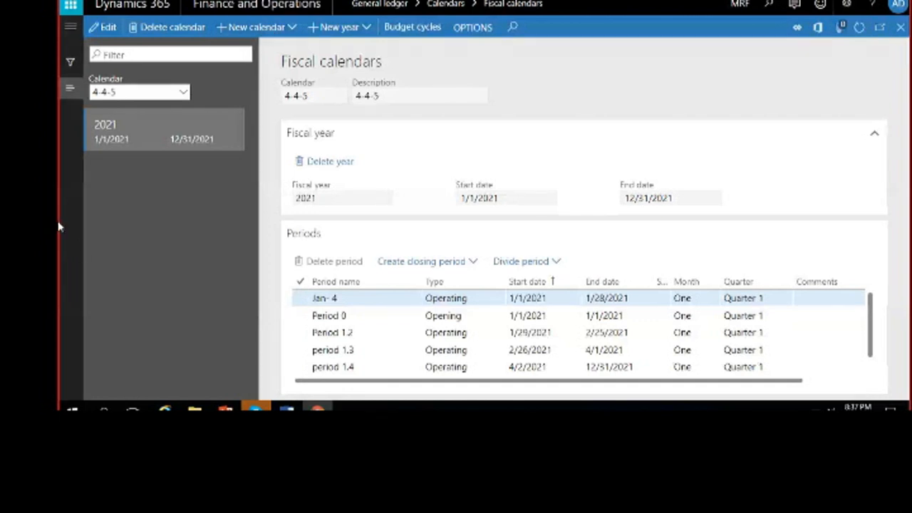
Start a new fiscal calendar named MRF Cal with the description MRF Fiscal Calendar
{"action": "left_click", "coordinate": [270, 31]}
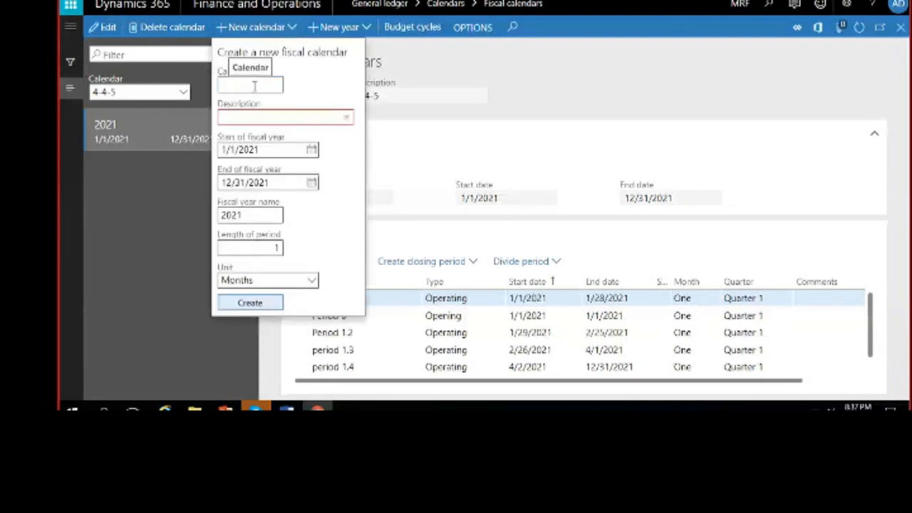
{"action": "left_click", "coordinate": [257, 85]}
{"action": "type", "text": "MRF C"}
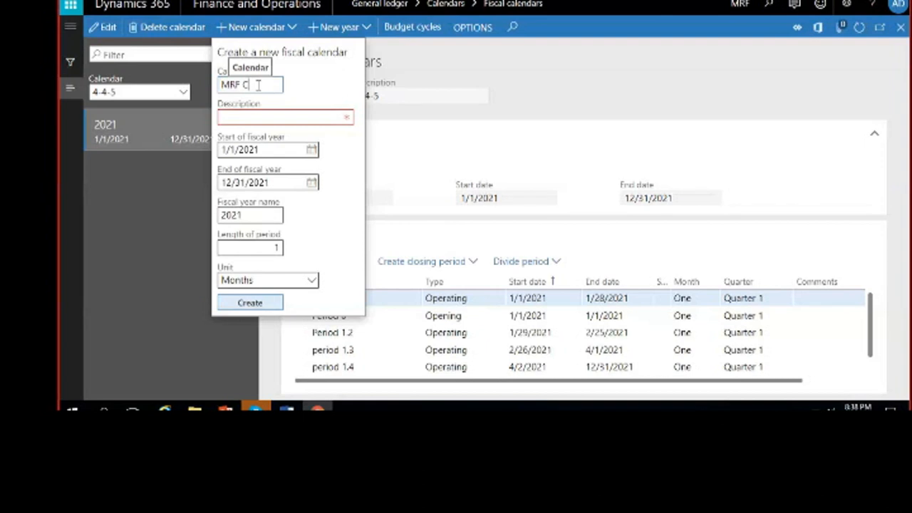
{"action": "type", "text": "al"}
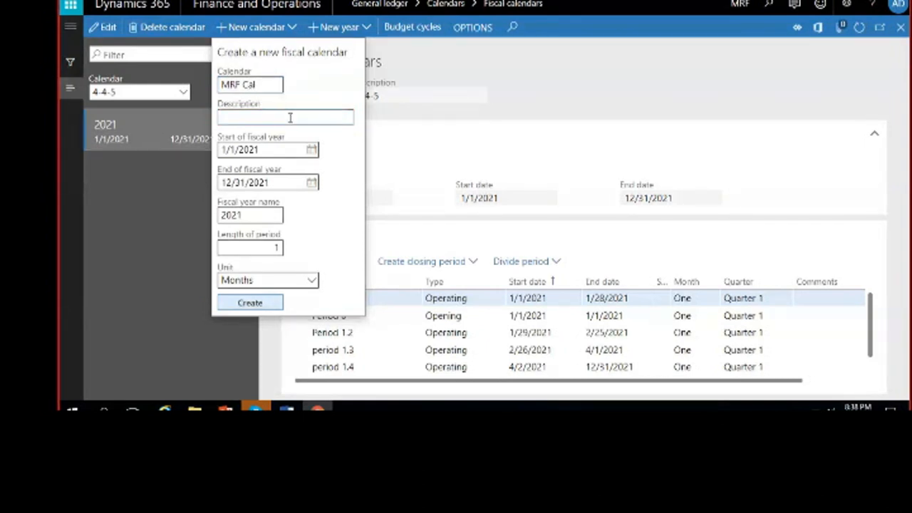
{"action": "left_click", "coordinate": [290, 117]}
{"action": "type", "text": "MRF Fiscal Calendar"}
{"action": "left_click", "coordinate": [274, 85]}
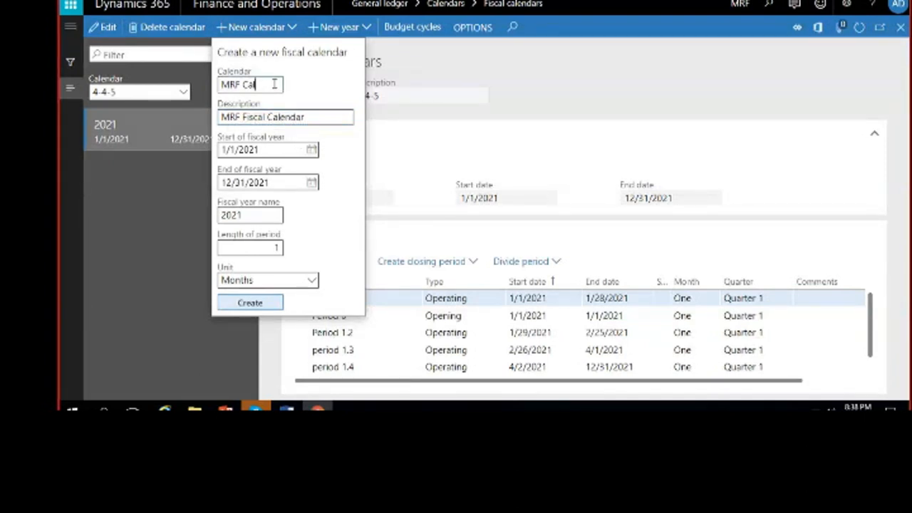
{"action": "type", "text": "MRF Calend"}
{"action": "key", "text": "BackSpace"}
{"action": "key", "text": "BackSpace"}
{"action": "key", "text": "BackSpace"}
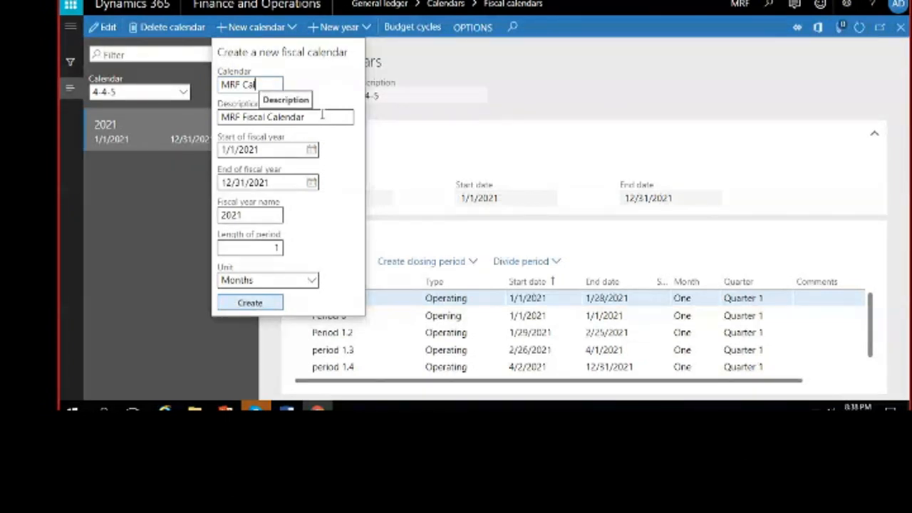
{"action": "left_click", "coordinate": [322, 114]}
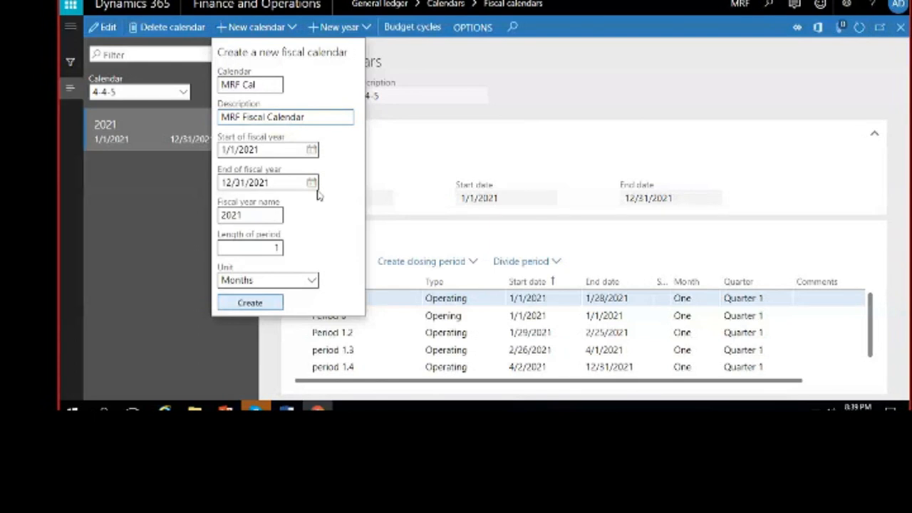
Set the start of the new calendar's fiscal year to 4/1/2021
{"action": "left_click", "coordinate": [312, 150]}
{"action": "left_click", "coordinate": [283, 179]}
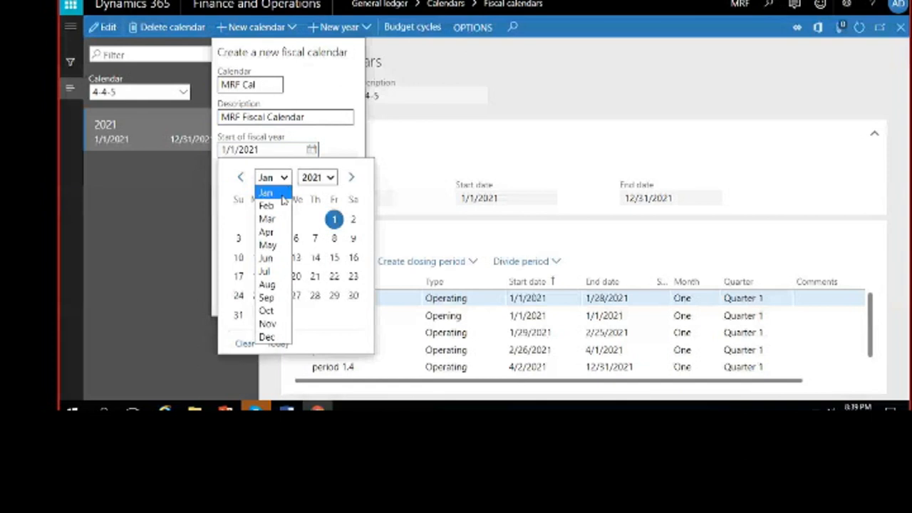
{"action": "left_click", "coordinate": [278, 233]}
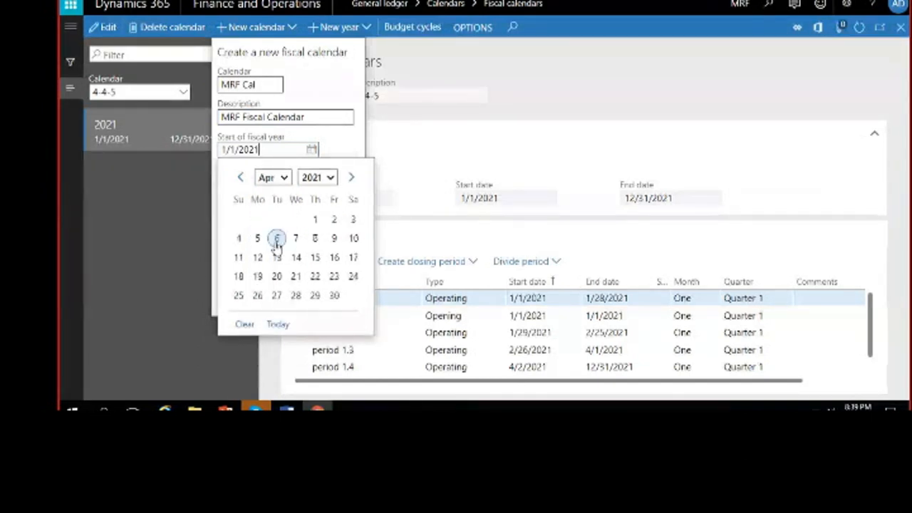
{"action": "left_click", "coordinate": [313, 219]}
Set the end of the new calendar's fiscal year to 3/31/2022
{"action": "left_click", "coordinate": [312, 182]}
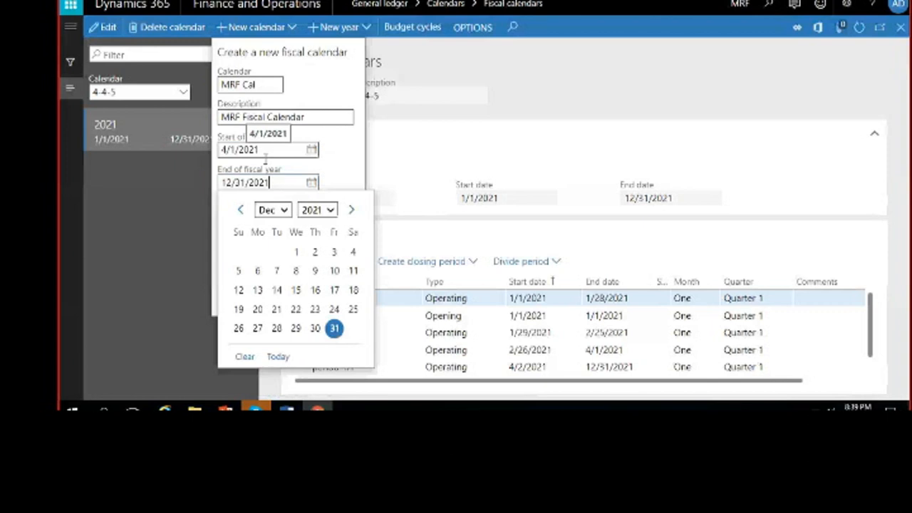
{"action": "left_click", "coordinate": [325, 210]}
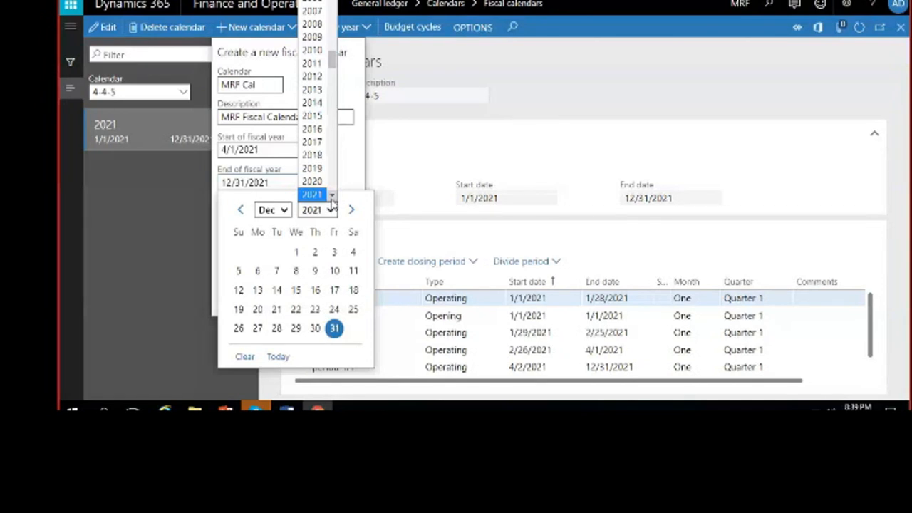
{"action": "left_click", "coordinate": [331, 198]}
{"action": "left_click", "coordinate": [331, 198]}
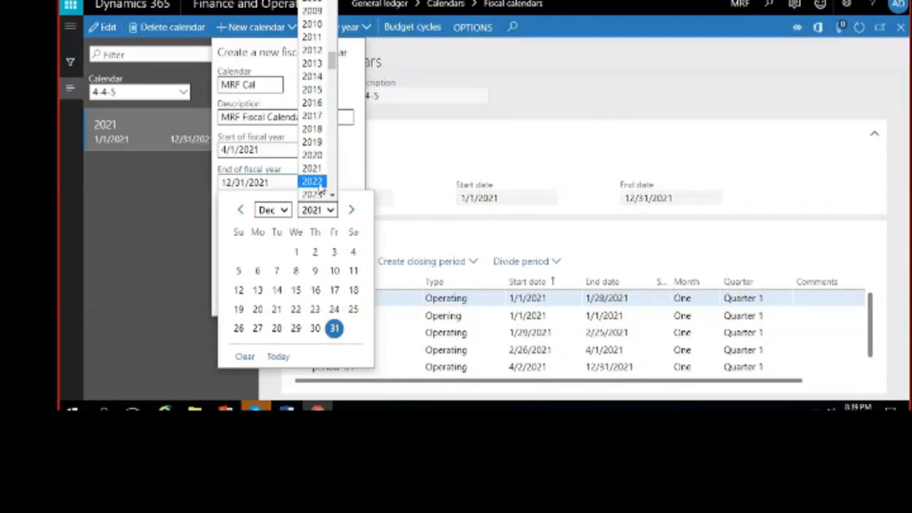
{"action": "left_click", "coordinate": [319, 183]}
{"action": "left_click", "coordinate": [273, 209]}
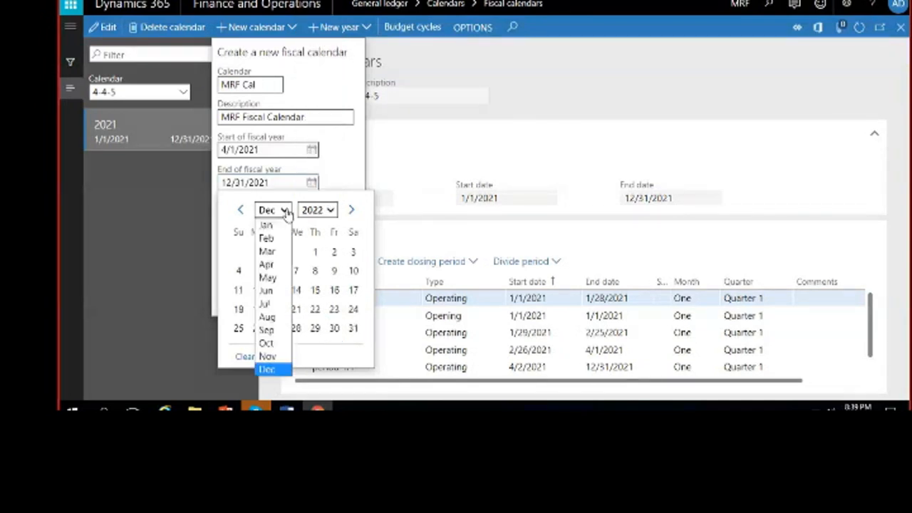
{"action": "left_click", "coordinate": [267, 251]}
{"action": "left_click", "coordinate": [316, 328]}
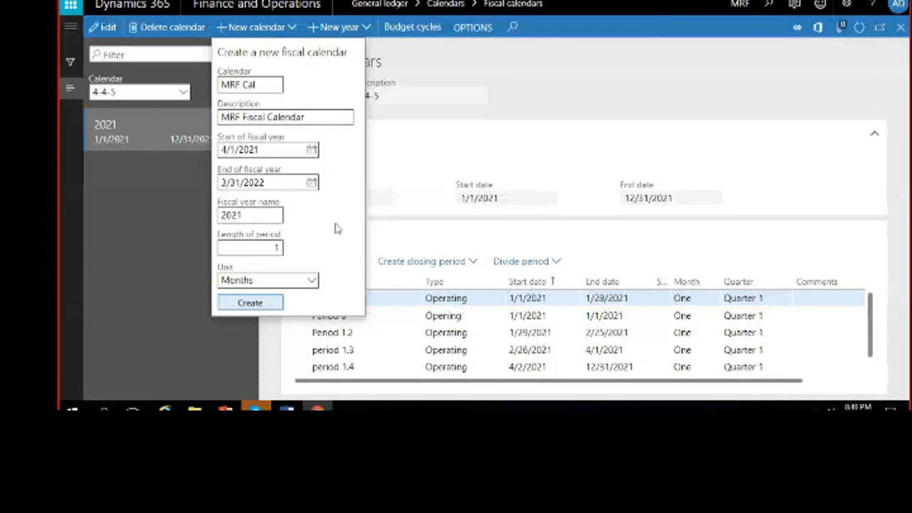
Set the start of the new calendar's fiscal year to 1/1/2021
{"action": "left_click", "coordinate": [311, 149]}
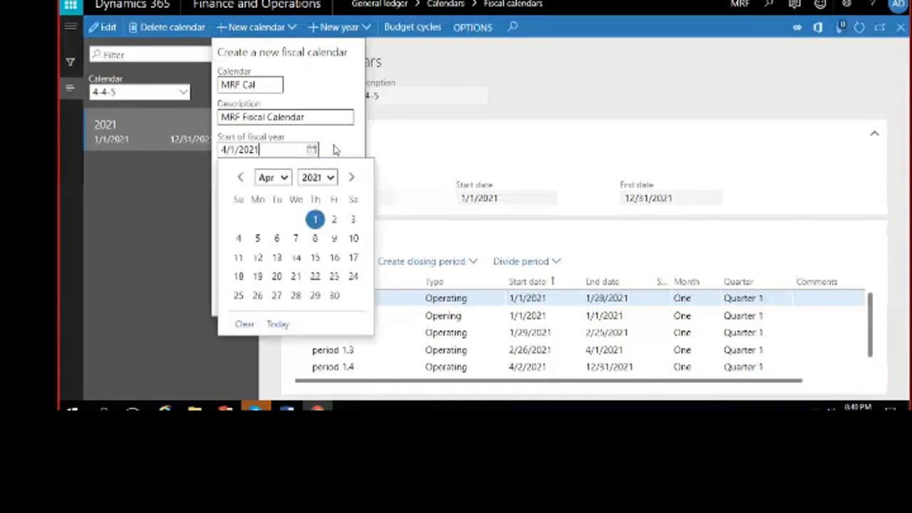
{"action": "left_click", "coordinate": [336, 149]}
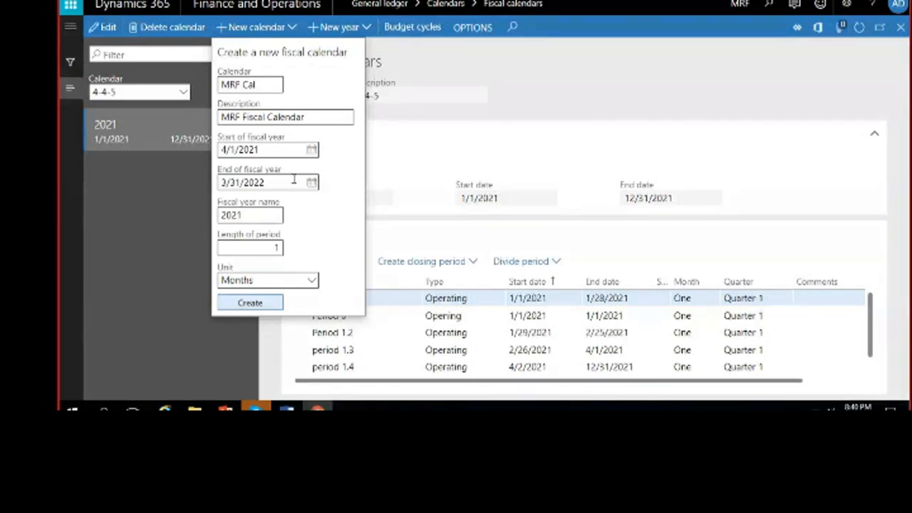
{"action": "left_click", "coordinate": [312, 149]}
{"action": "left_click", "coordinate": [272, 177]}
{"action": "left_click", "coordinate": [267, 189]}
{"action": "left_click", "coordinate": [332, 218]}
Set the end of the new calendar's fiscal year to 12/31/2021
{"action": "left_click", "coordinate": [312, 183]}
{"action": "left_click", "coordinate": [273, 211]}
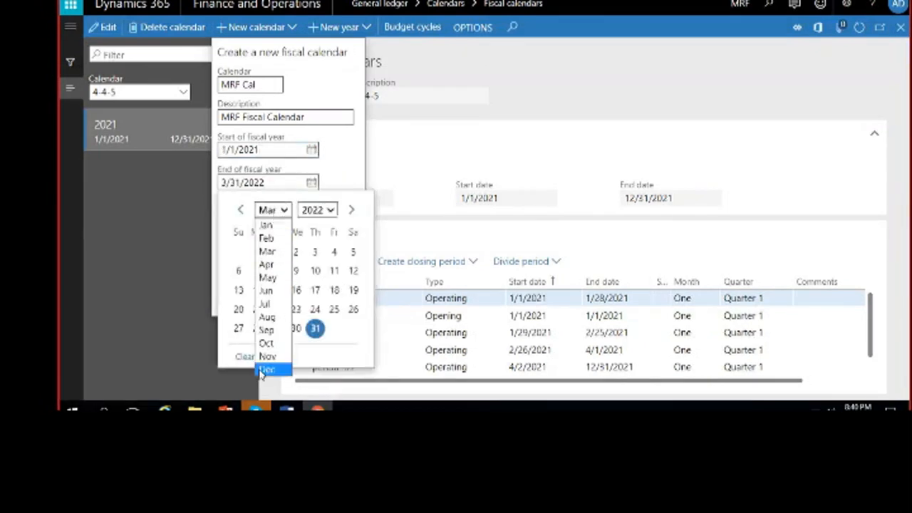
{"action": "left_click", "coordinate": [265, 368]}
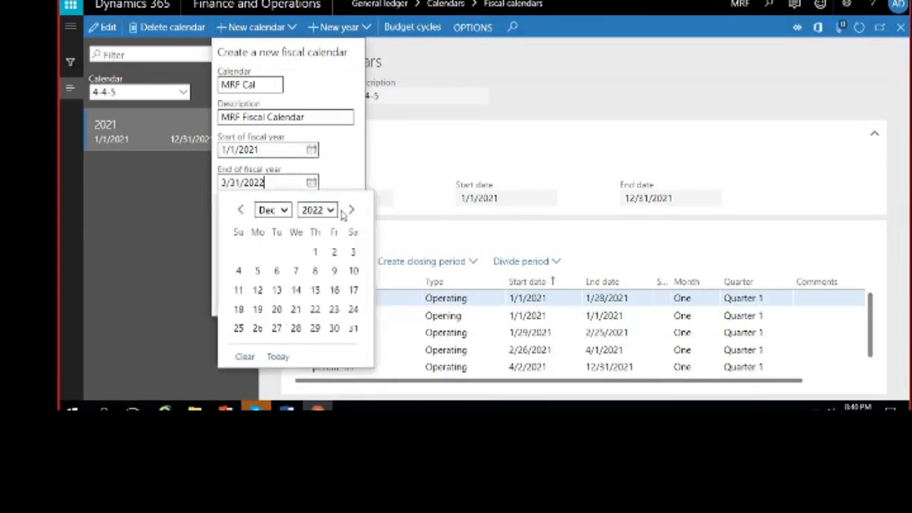
{"action": "left_click", "coordinate": [319, 209]}
{"action": "left_click", "coordinate": [313, 187]}
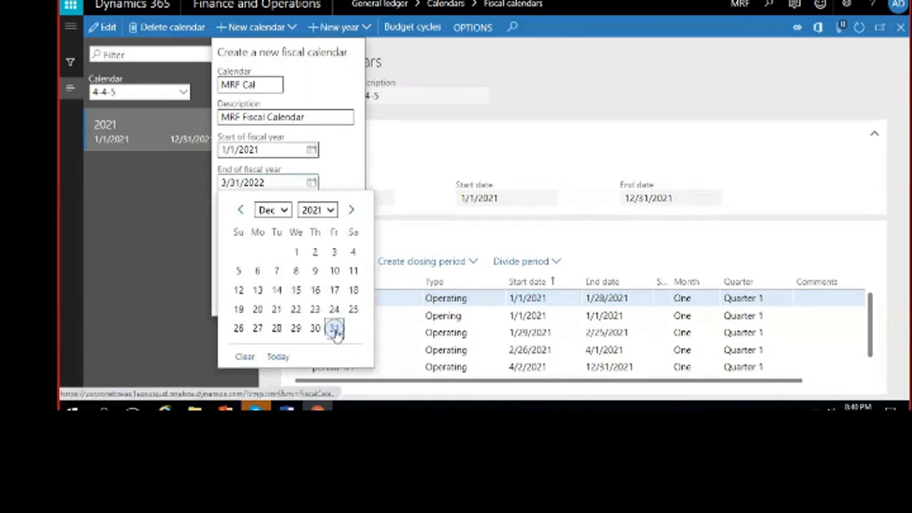
{"action": "left_click", "coordinate": [334, 328]}
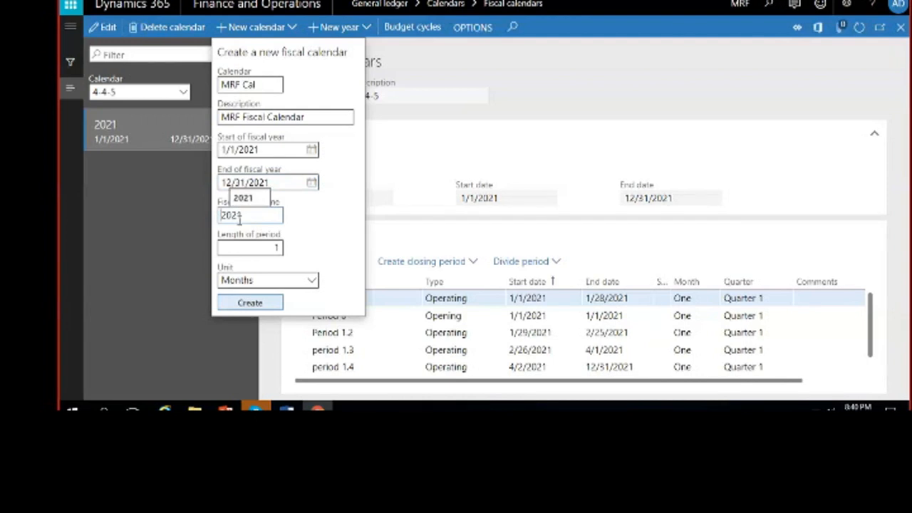
Name the fiscal year FY-2021 and choose Months as the period unit
{"action": "type", "text": "FY"}
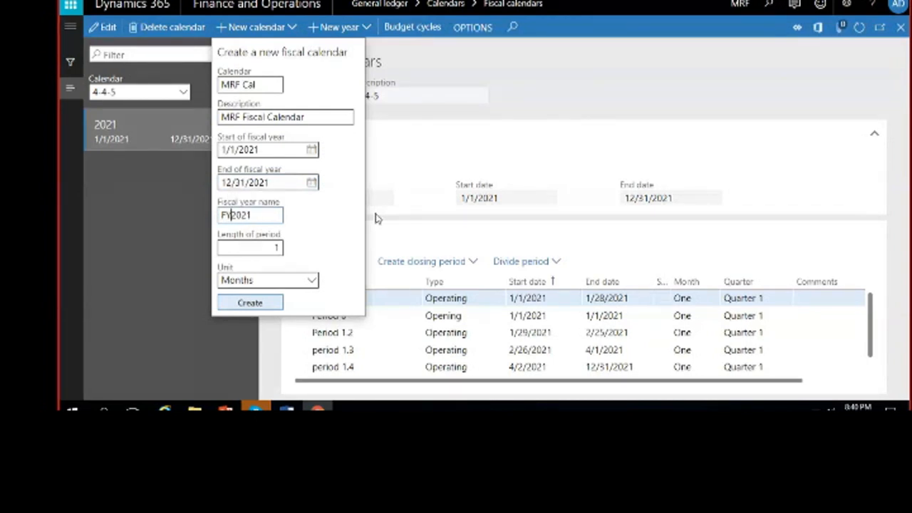
{"action": "type", "text": "-"}
{"action": "left_click", "coordinate": [288, 183]}
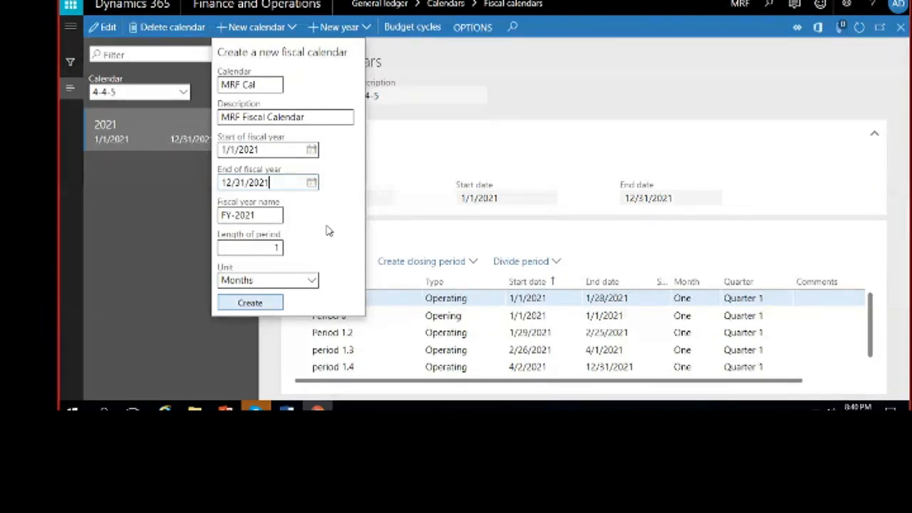
{"action": "left_click", "coordinate": [310, 282]}
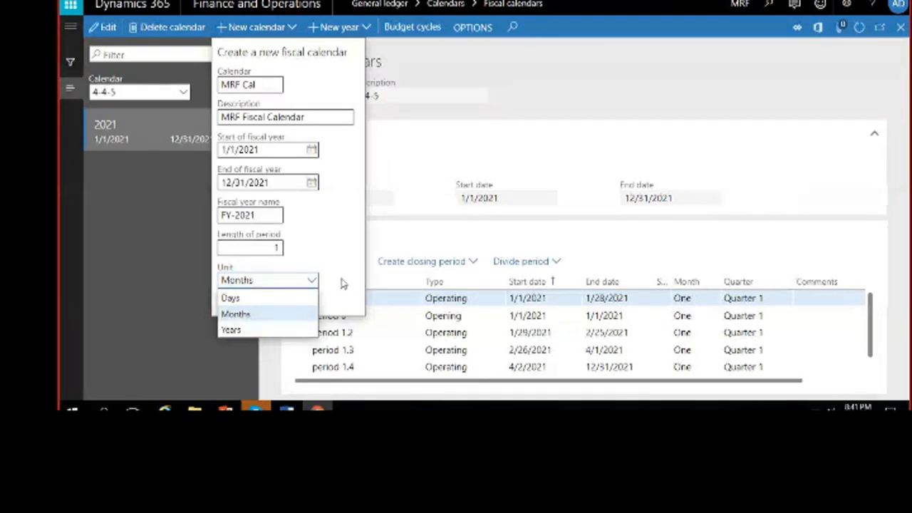
{"action": "left_click", "coordinate": [292, 316]}
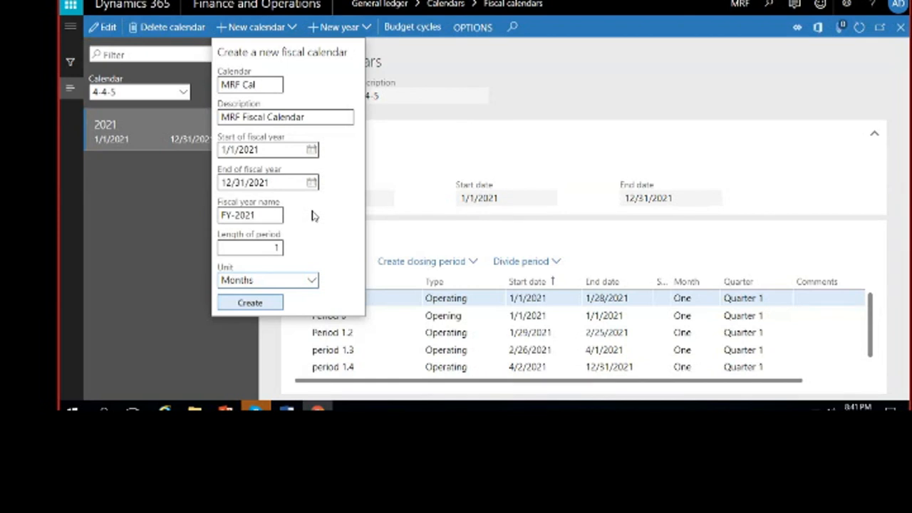
{"action": "left_click", "coordinate": [312, 281]}
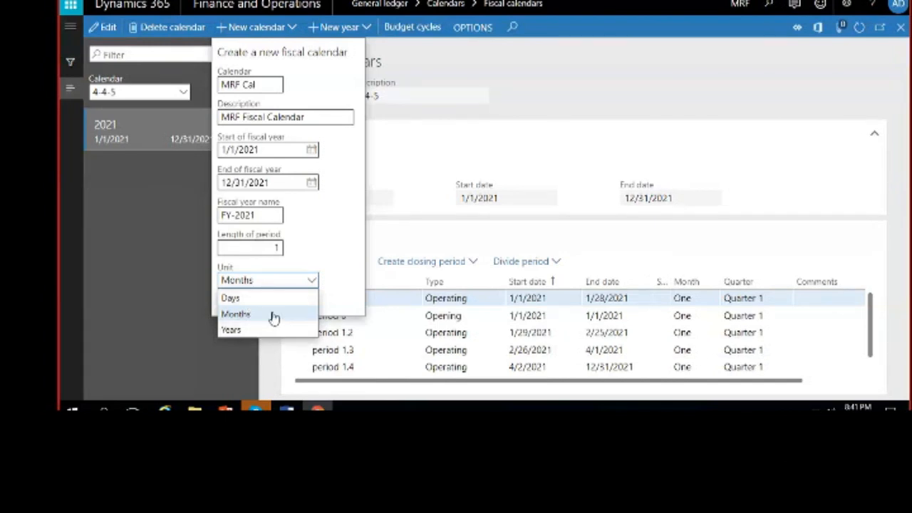
{"action": "left_click", "coordinate": [274, 317]}
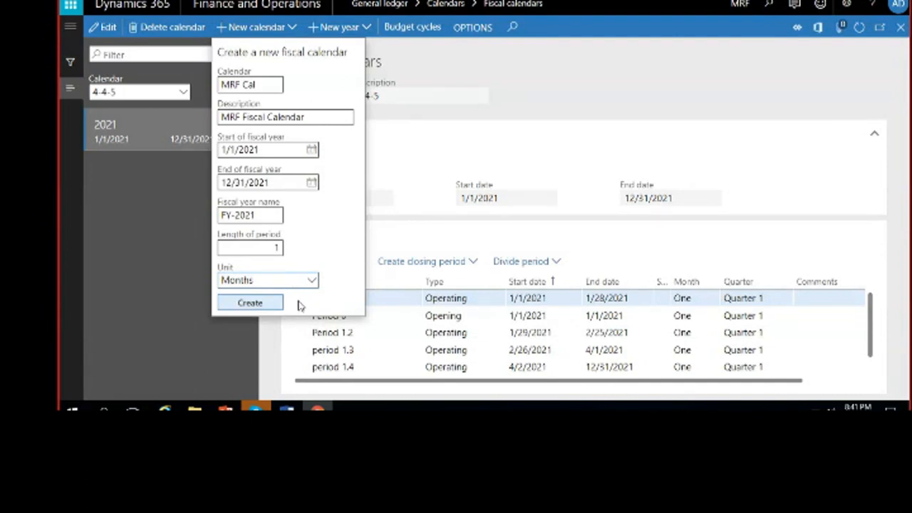
Set the length of period to 1 with the unit Months and create the fiscal calendar
{"action": "left_click", "coordinate": [277, 247]}
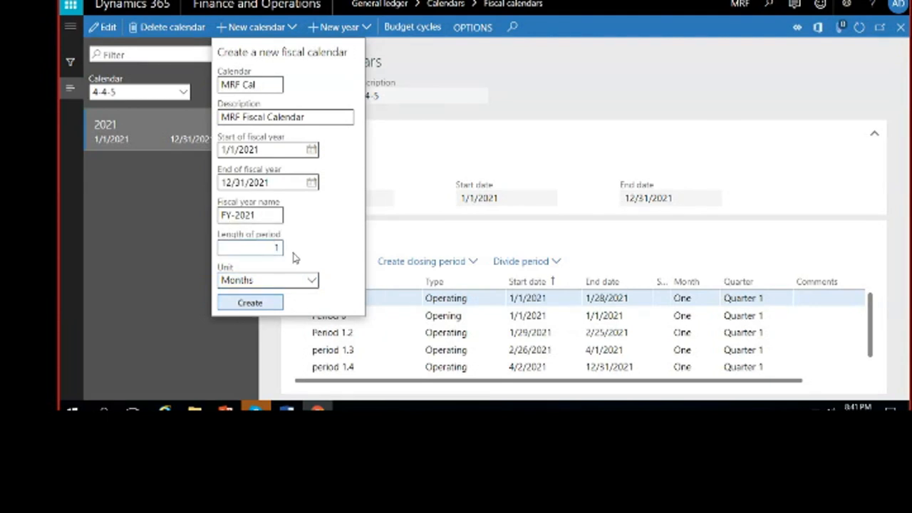
{"action": "key", "text": "BackSpace"}
{"action": "type", "text": "3"}
{"action": "type", "text": "1"}
{"action": "left_click", "coordinate": [299, 282]}
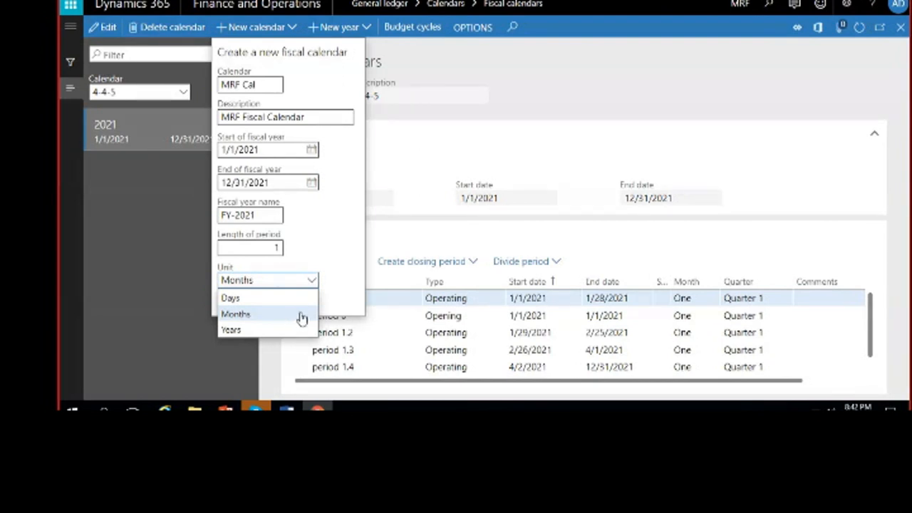
{"action": "left_click", "coordinate": [302, 318]}
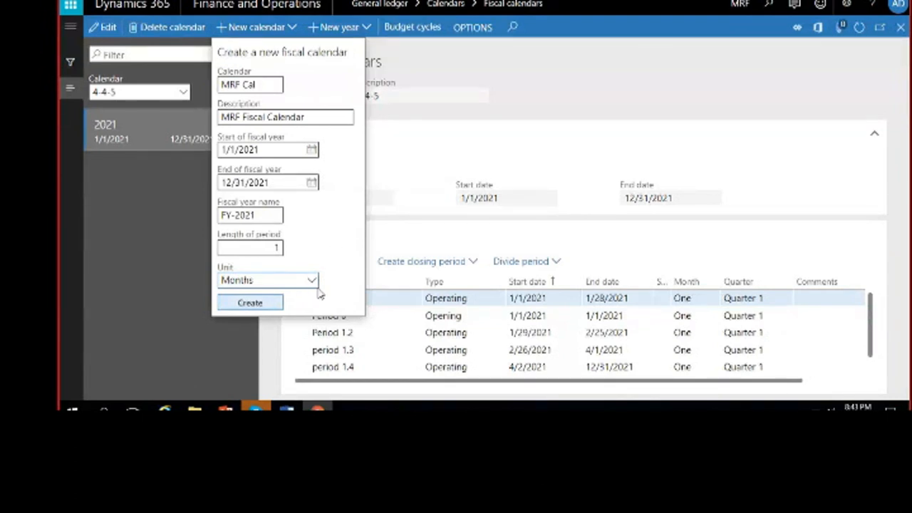
{"action": "left_click", "coordinate": [254, 304]}
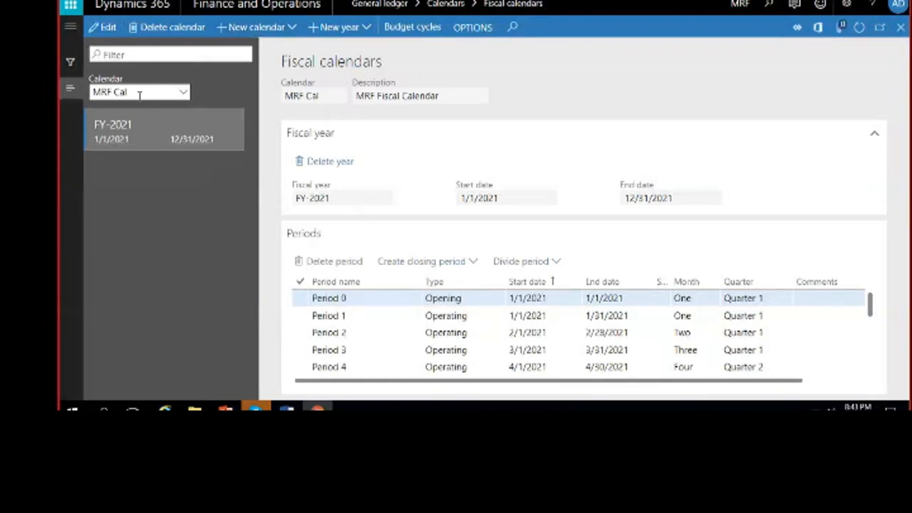
Check the MRF Cal entry in the calendar list and review its fiscal year name, start and end dates, and opening period
{"action": "left_click", "coordinate": [184, 93]}
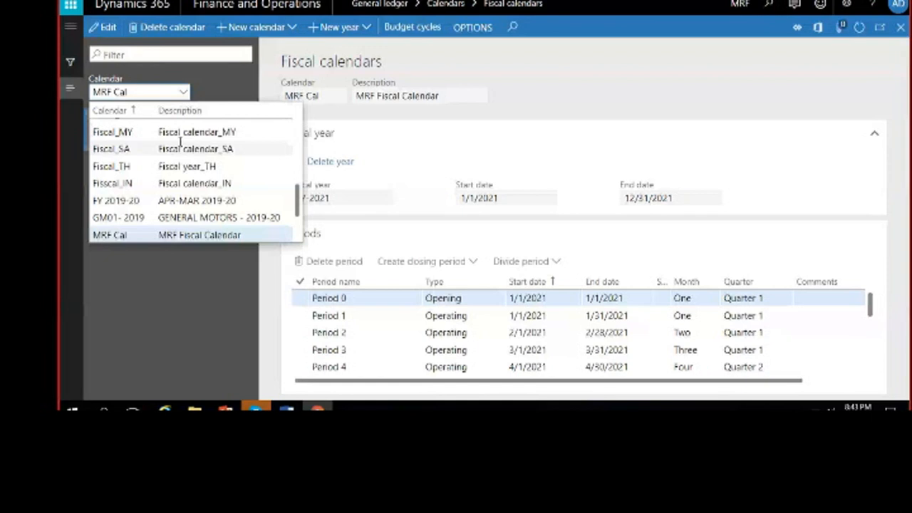
{"action": "left_click", "coordinate": [118, 93]}
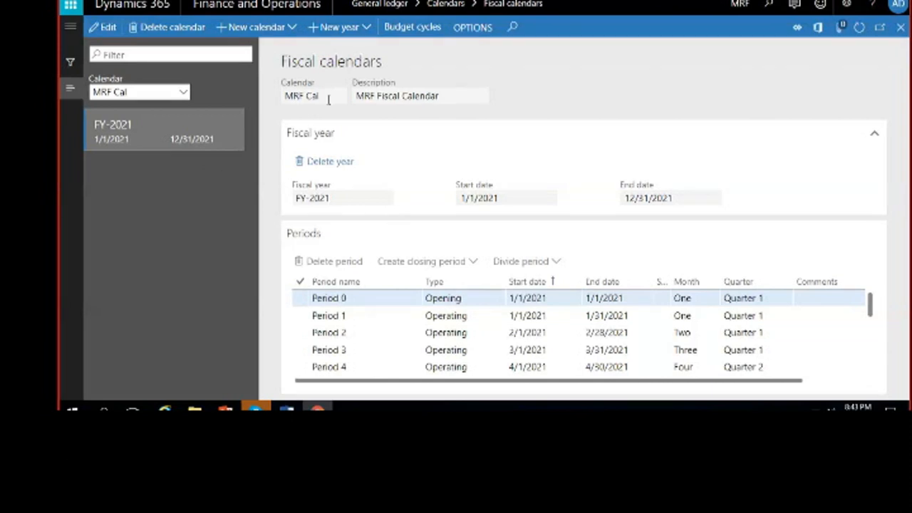
{"action": "left_click", "coordinate": [347, 204]}
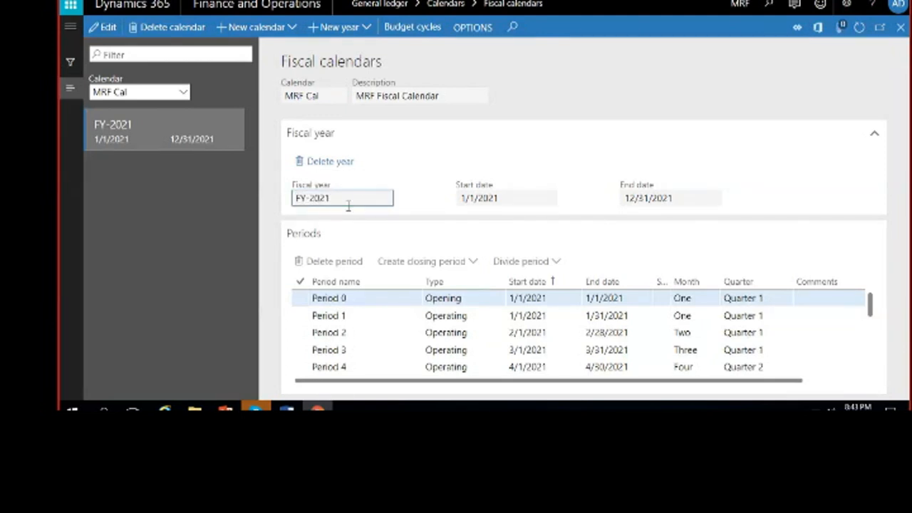
{"action": "left_click", "coordinate": [464, 199]}
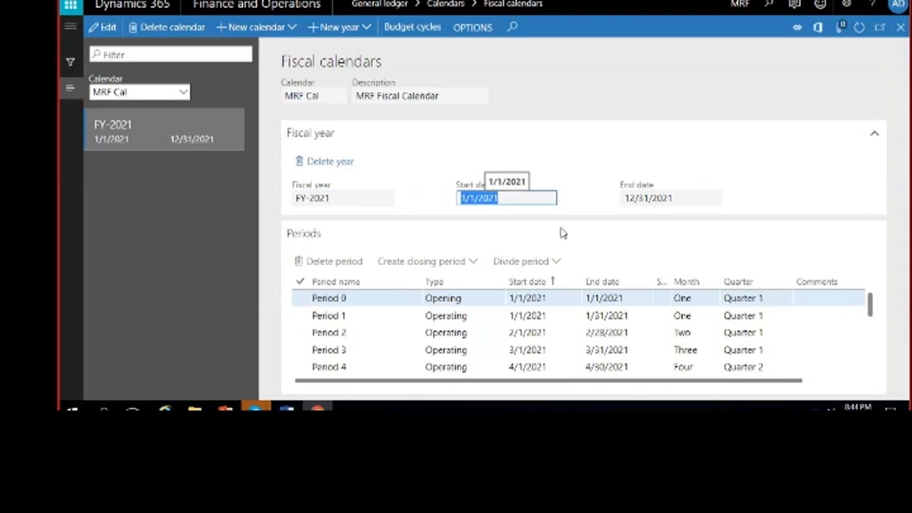
{"action": "left_click", "coordinate": [776, 196]}
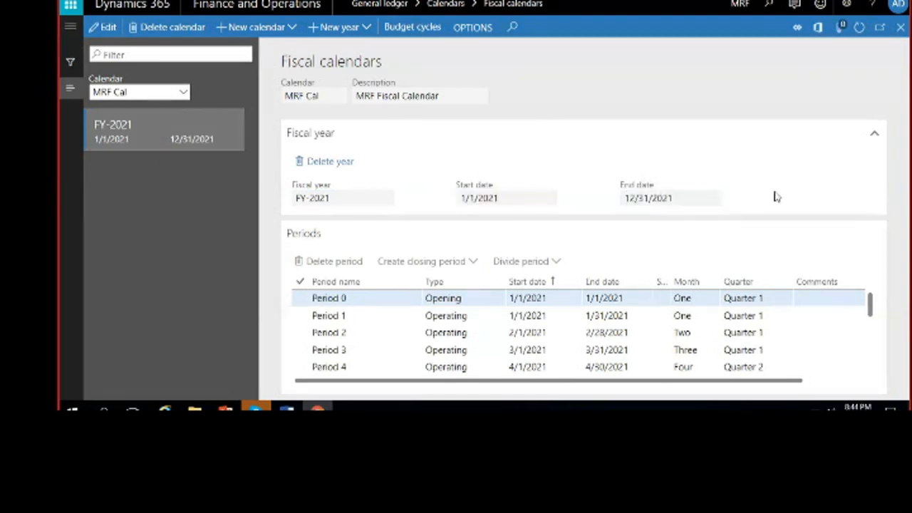
{"action": "left_click", "coordinate": [427, 300]}
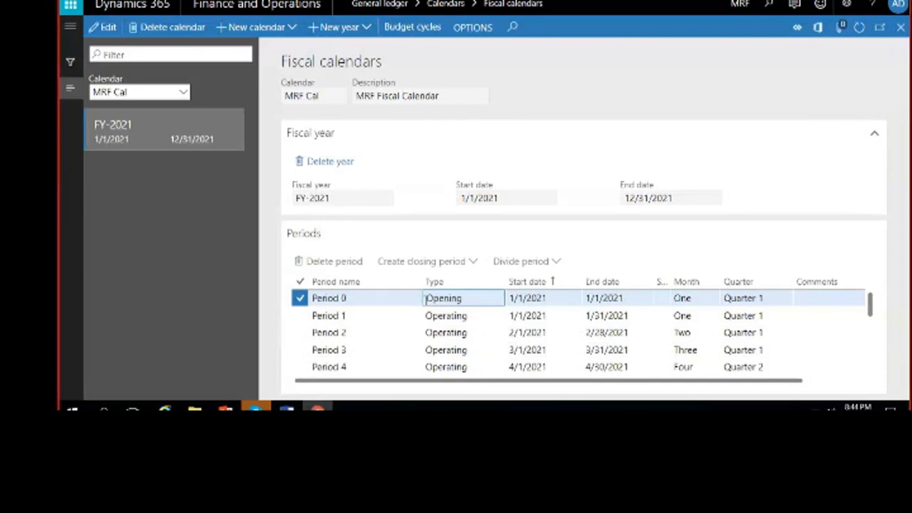
Check the types of the first and last periods of FY-2021, then examine the opening period's start and end dates
{"action": "scroll", "coordinate": [426, 299], "scroll_direction": "down", "scroll_amount": 3}
{"action": "left_click", "coordinate": [440, 366]}
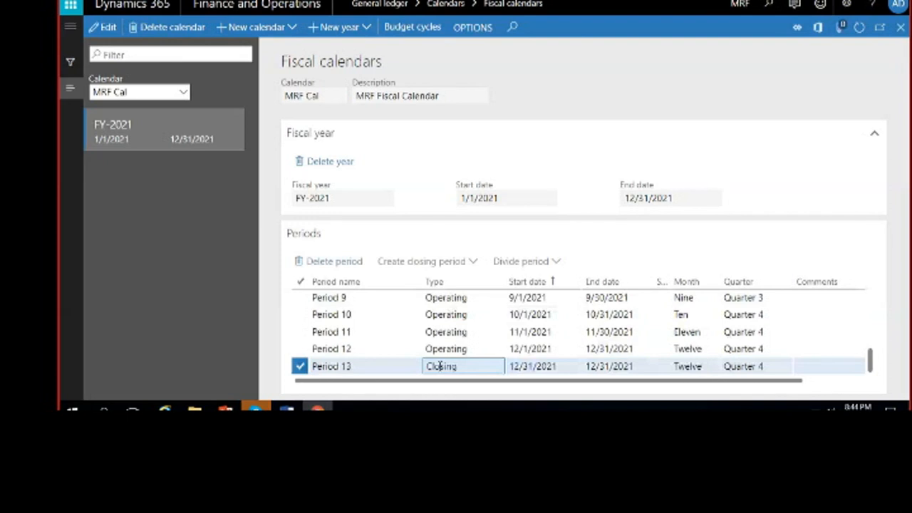
{"action": "scroll", "coordinate": [442, 349], "scroll_direction": "up", "scroll_amount": 3}
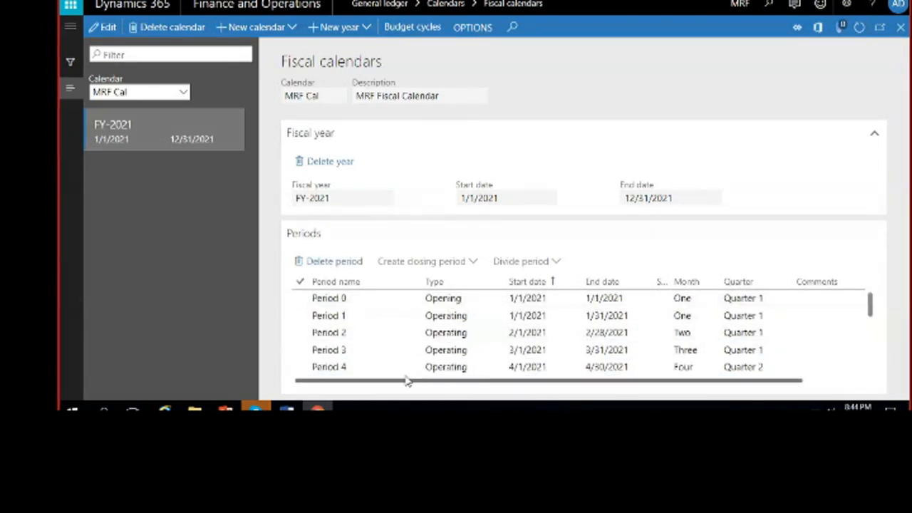
{"action": "left_click", "coordinate": [448, 299]}
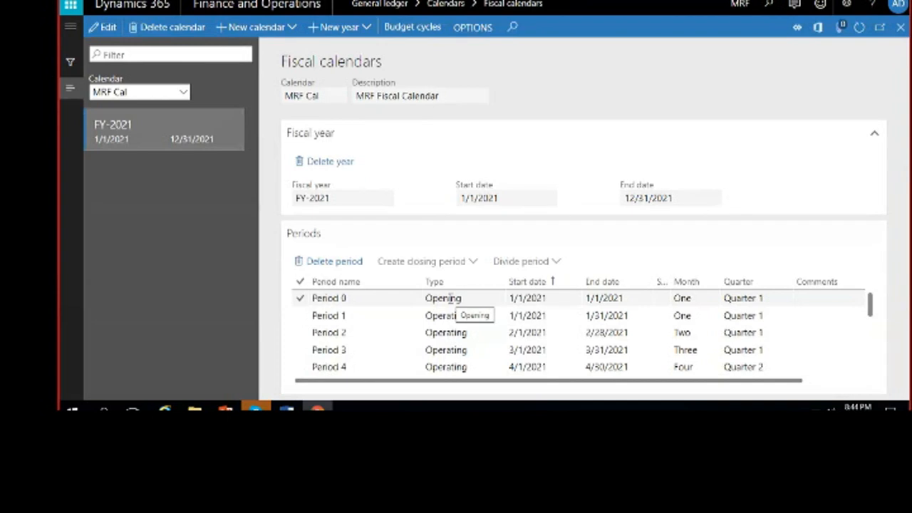
{"action": "left_click", "coordinate": [446, 299]}
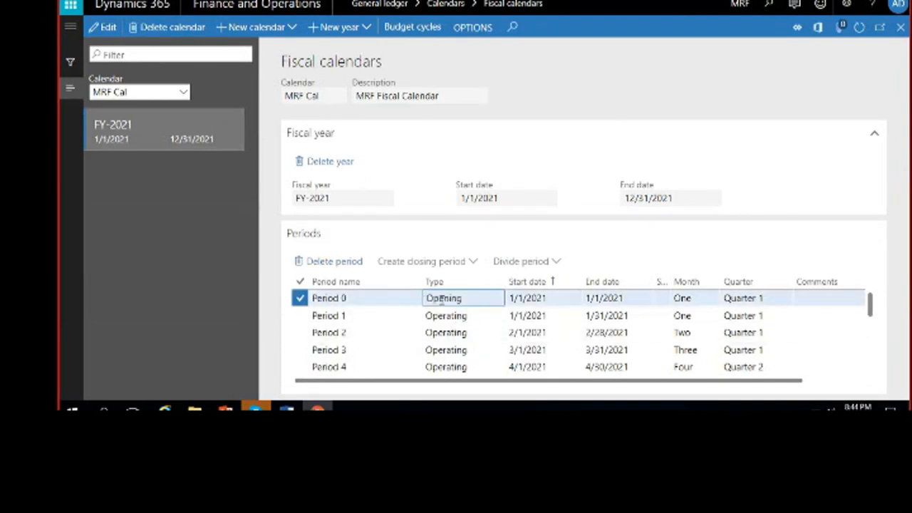
{"action": "left_click_drag", "start_coordinate": [510, 298], "coordinate": [628, 298]}
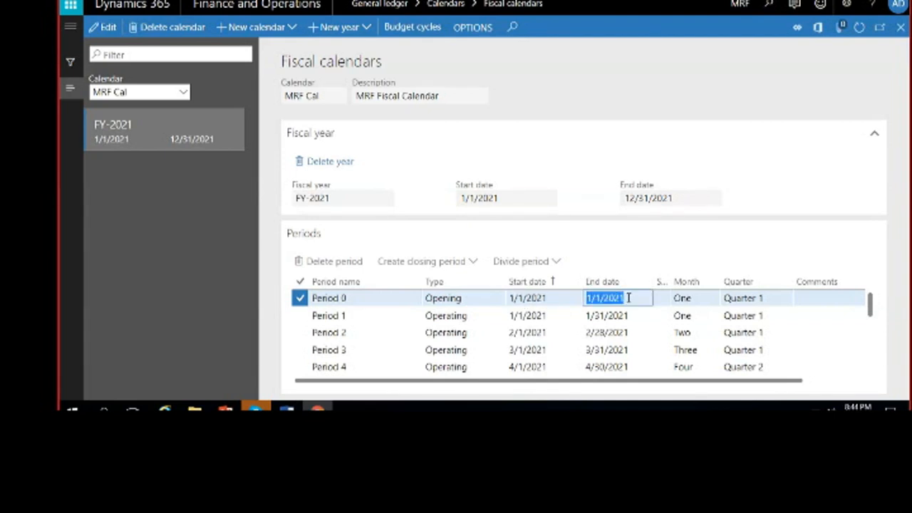
{"action": "left_click", "coordinate": [629, 243]}
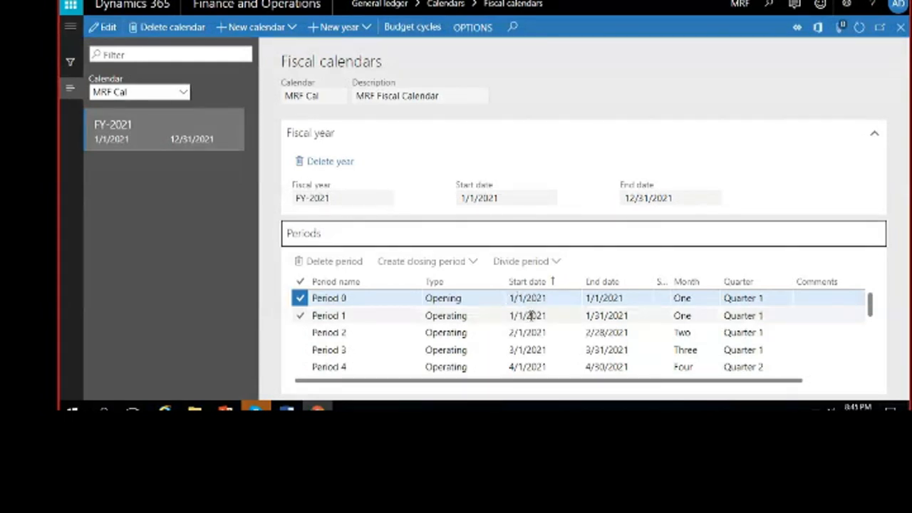
Review the start and end dates of FY-2021's operating periods, from Period 1 through Period 12
{"action": "left_click", "coordinate": [503, 317]}
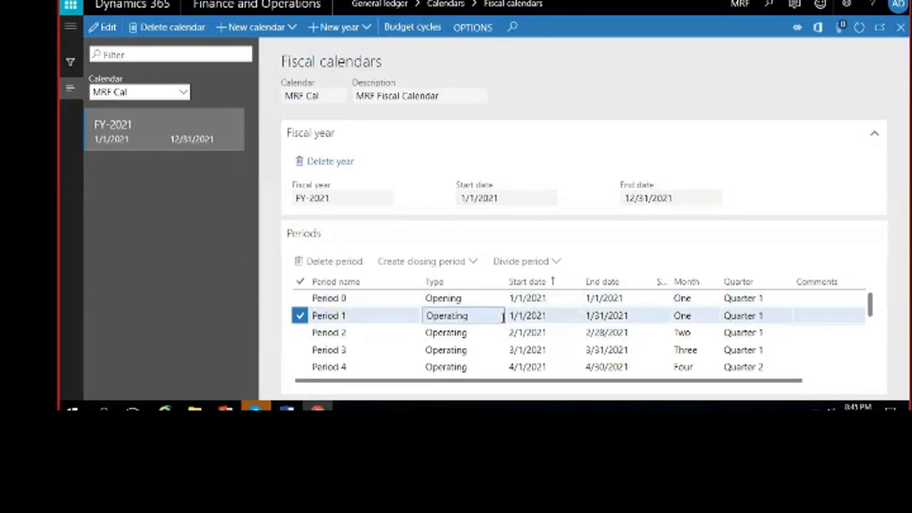
{"action": "left_click_drag", "start_coordinate": [511, 316], "coordinate": [519, 314]}
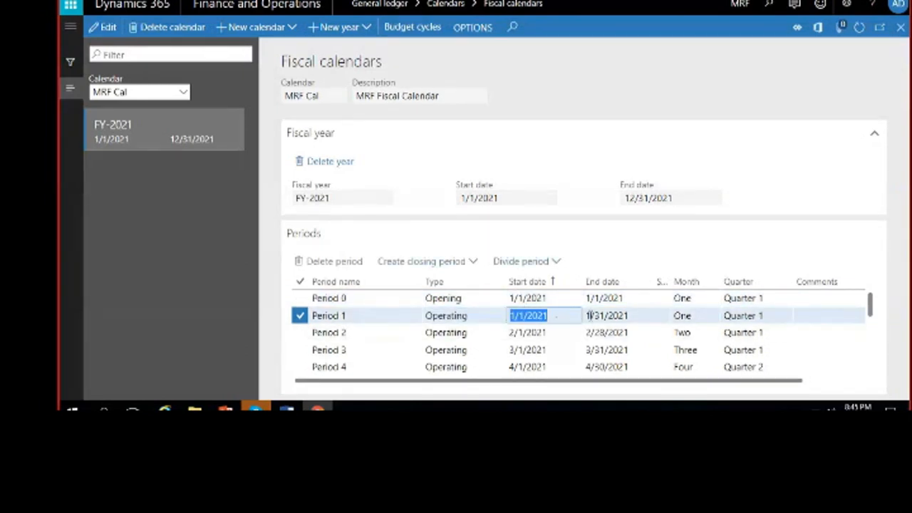
{"action": "key", "text": "Tab"}
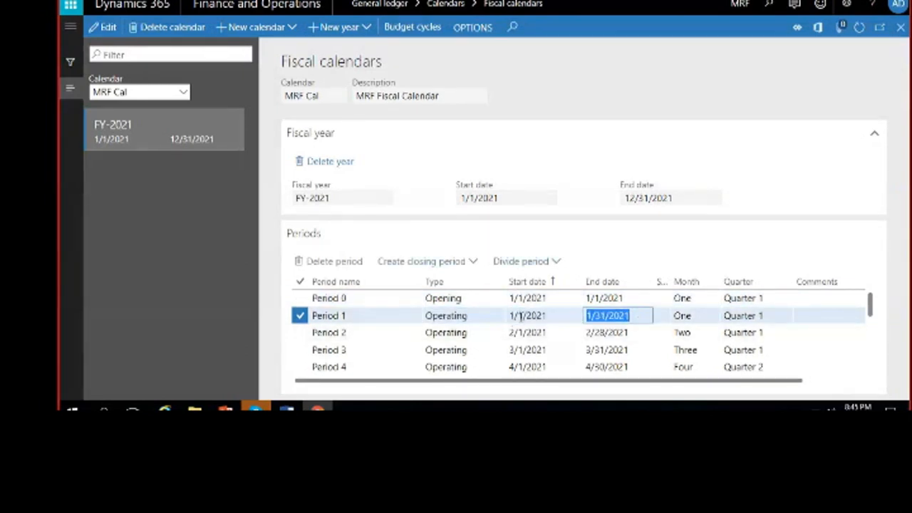
{"action": "left_click", "coordinate": [467, 317]}
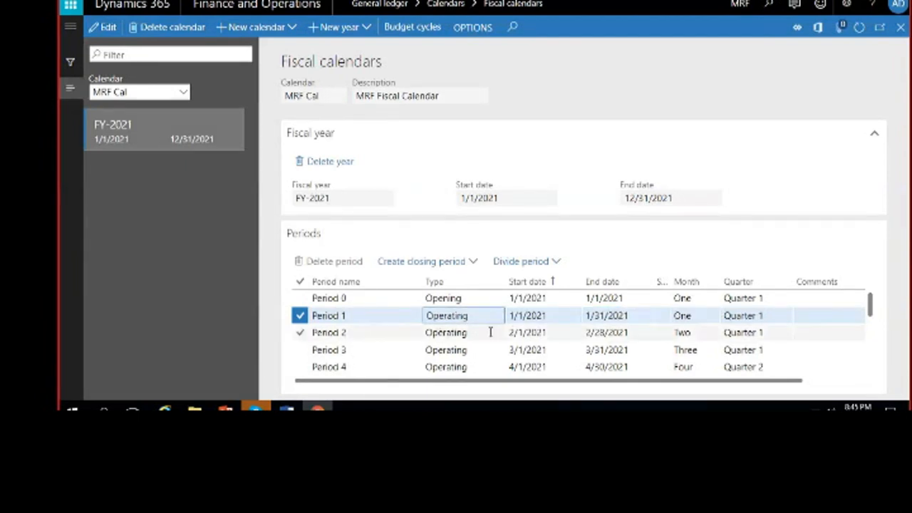
{"action": "left_click", "coordinate": [531, 332]}
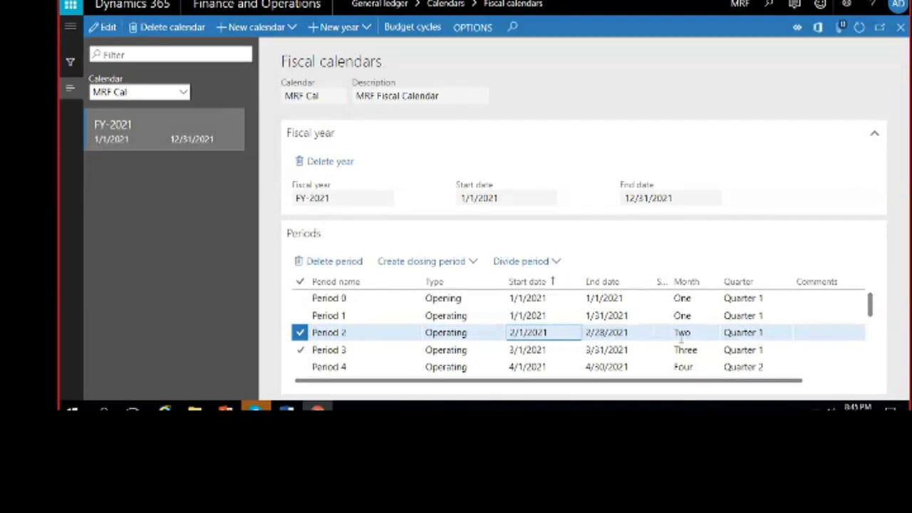
{"action": "left_click", "coordinate": [553, 349]}
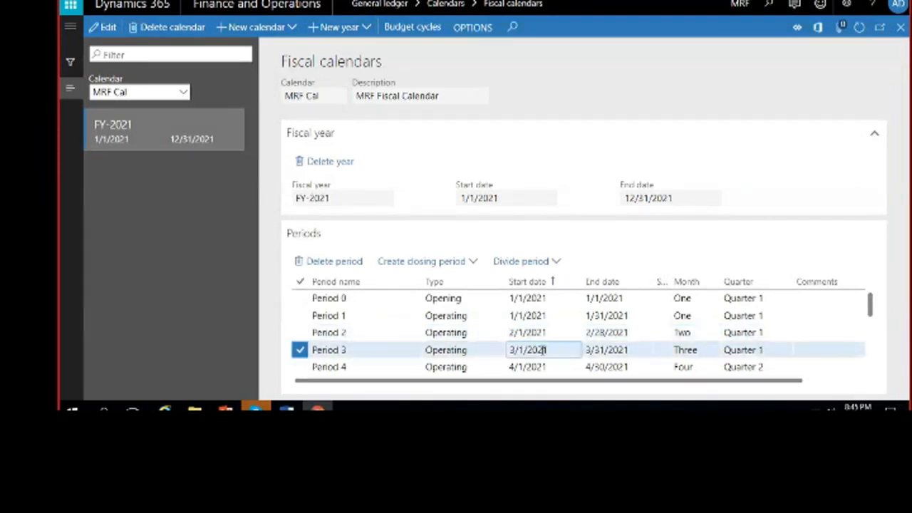
{"action": "key", "text": "Down"}
{"action": "key", "text": "Down"}
{"action": "key", "text": "Down"}
{"action": "key", "text": "Down"}
{"action": "key", "text": "Down"}
{"action": "key", "text": "Down"}
{"action": "key", "text": "Down"}
{"action": "key", "text": "Down"}
{"action": "key", "text": "Down"}
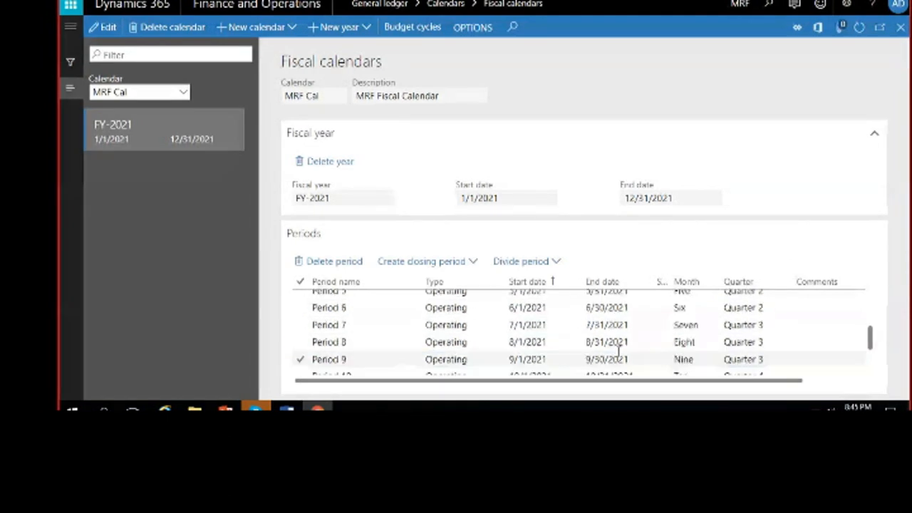
{"action": "left_click_drag", "start_coordinate": [564, 348], "coordinate": [511, 349]}
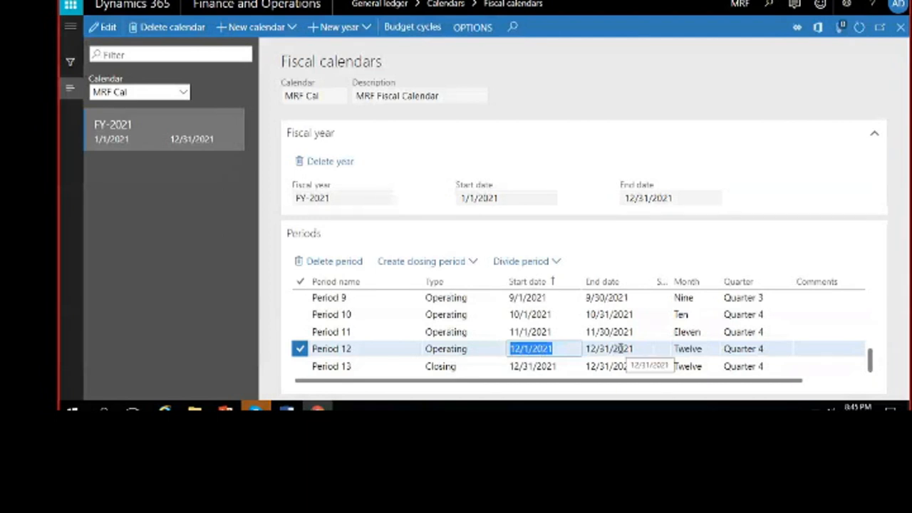
Compare the closing Period 13 of FY-2021 with the year's first operating period and its opening Period 0
{"action": "left_click", "coordinate": [534, 366]}
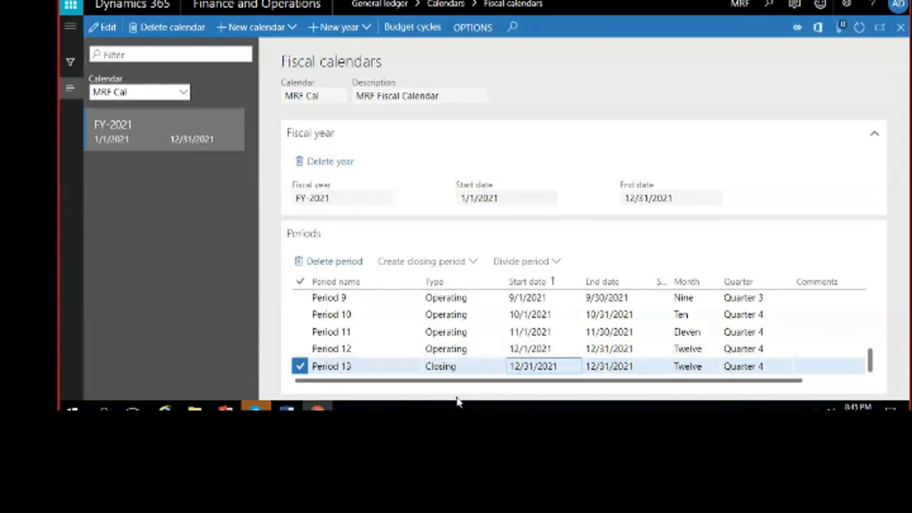
{"action": "scroll", "coordinate": [484, 315], "scroll_direction": "up", "scroll_amount": 3}
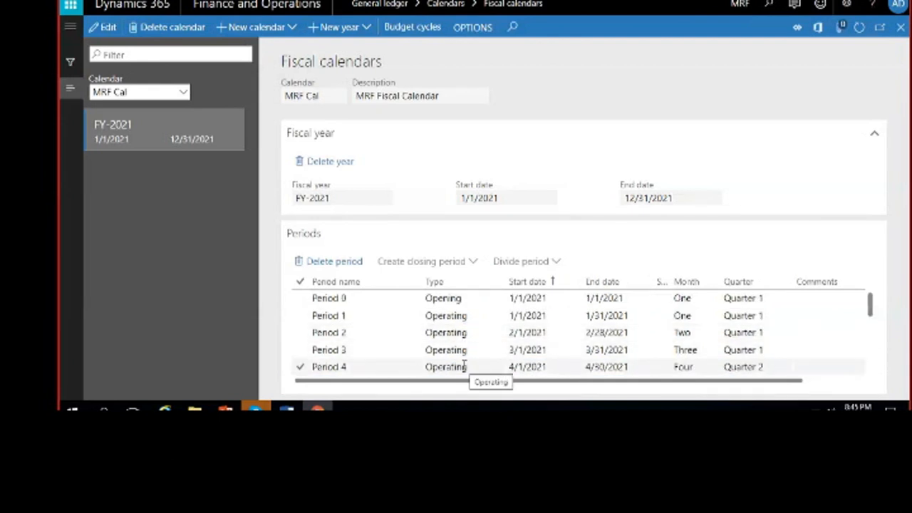
{"action": "scroll", "coordinate": [468, 362], "scroll_direction": "down", "scroll_amount": 3}
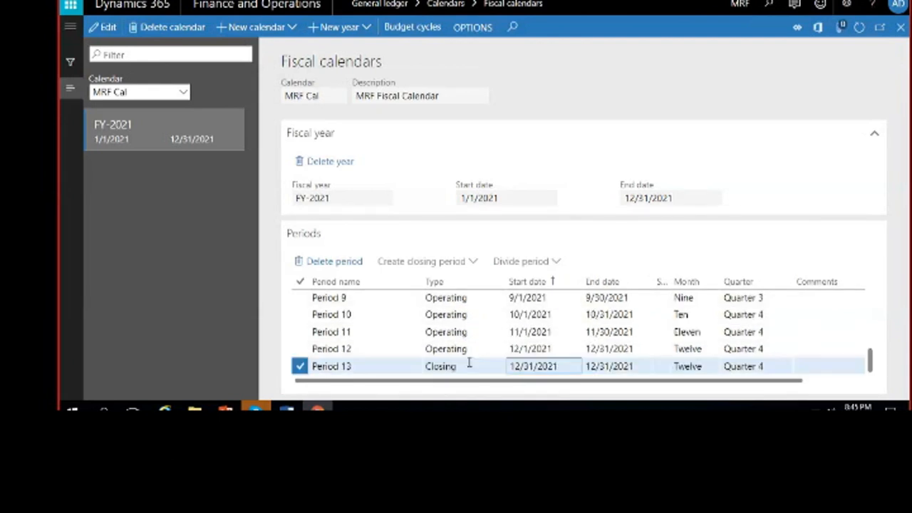
{"action": "scroll", "coordinate": [469, 367], "scroll_direction": "up", "scroll_amount": 3}
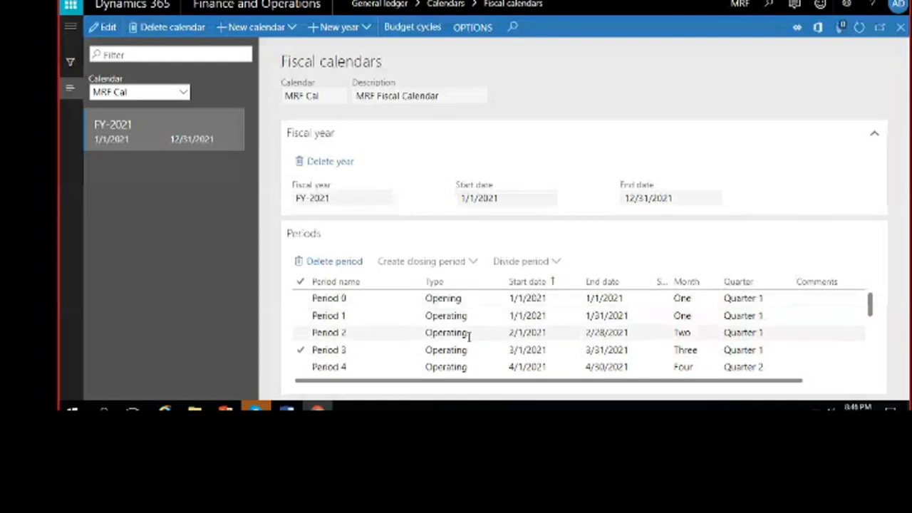
{"action": "left_click", "coordinate": [509, 316]}
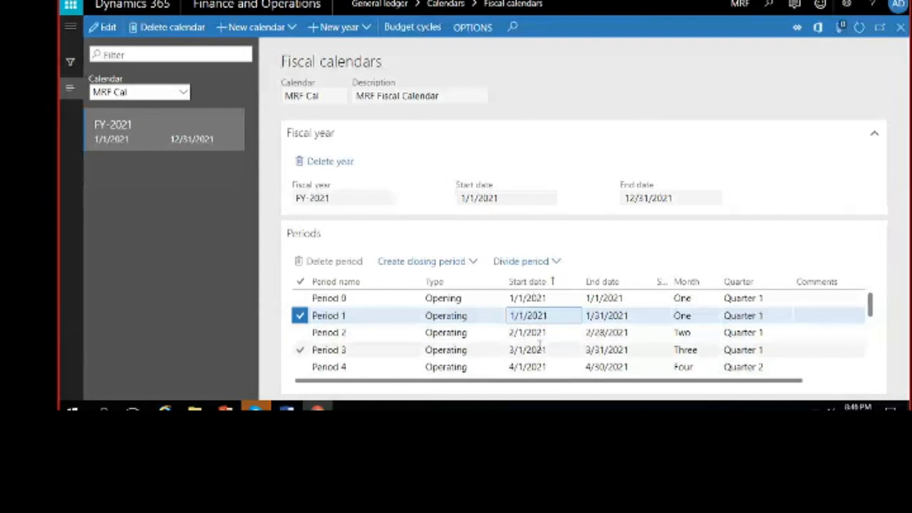
{"action": "left_click", "coordinate": [538, 298]}
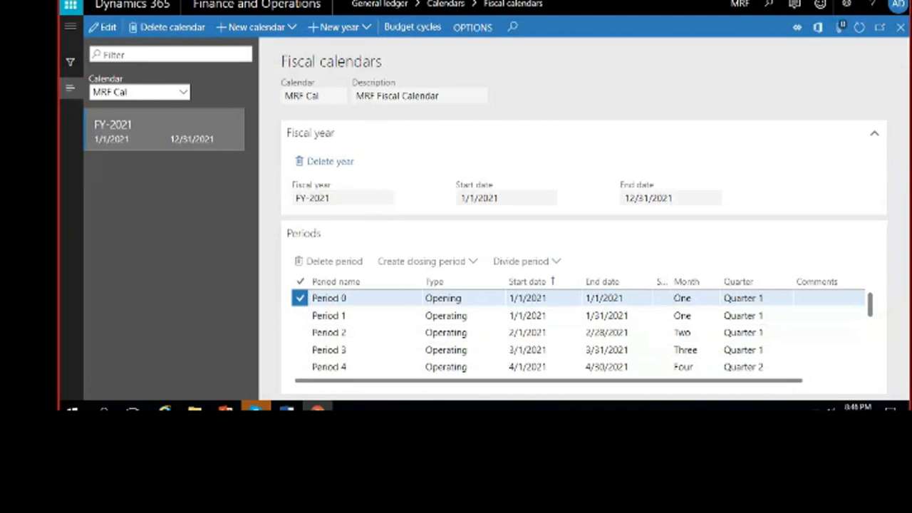
Start a new fiscal year in MRF Cal running 1/1/2022 to 12/31/2022 and name it FY-2022
{"action": "left_click", "coordinate": [343, 34]}
{"action": "left_click", "coordinate": [509, 57]}
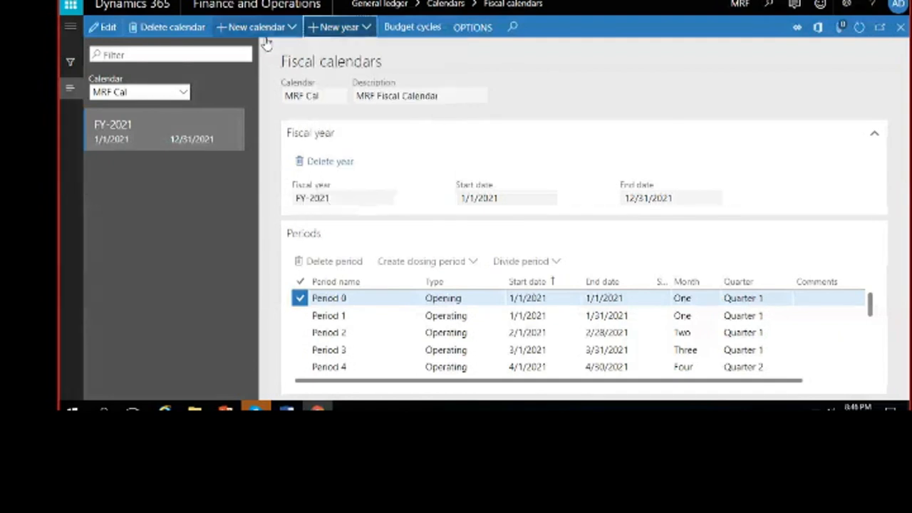
{"action": "left_click", "coordinate": [346, 34]}
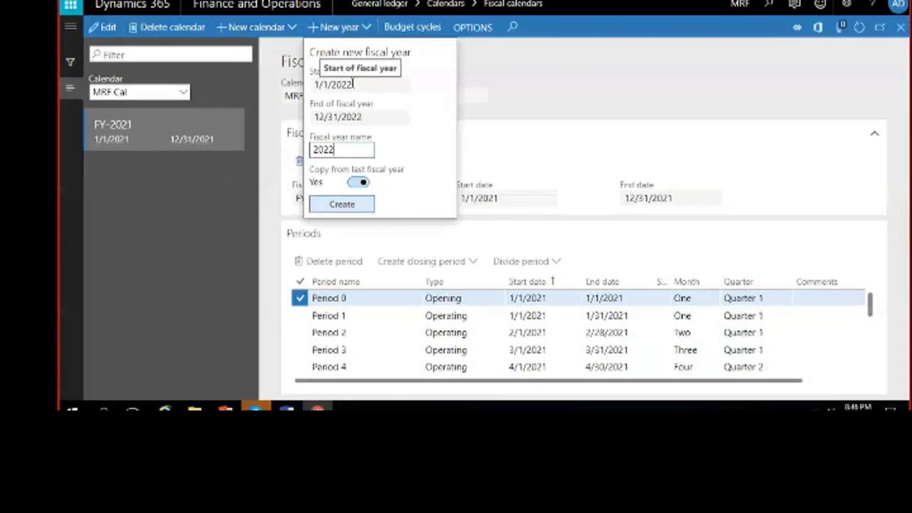
{"action": "left_click_drag", "start_coordinate": [353, 84], "coordinate": [312, 85]}
{"action": "left_click", "coordinate": [364, 118]}
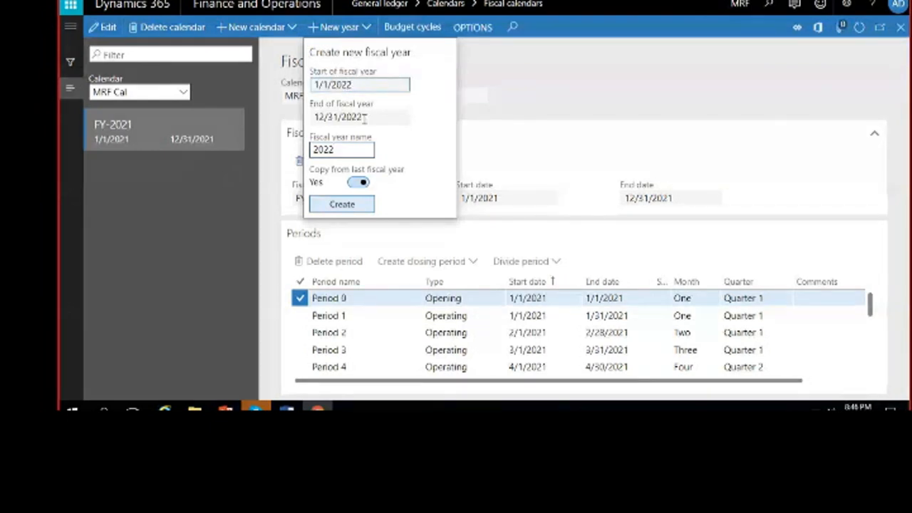
{"action": "left_click", "coordinate": [363, 119]}
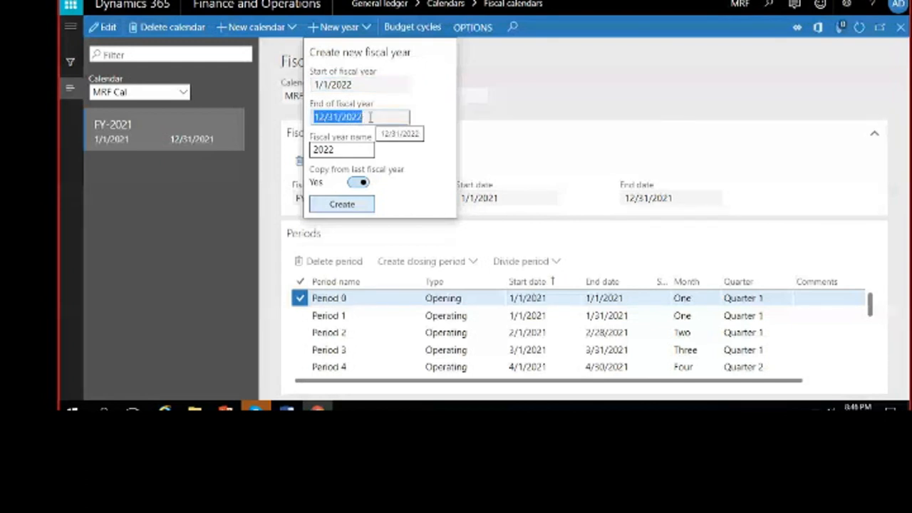
{"action": "left_click", "coordinate": [314, 150]}
{"action": "type", "text": "FY-"}
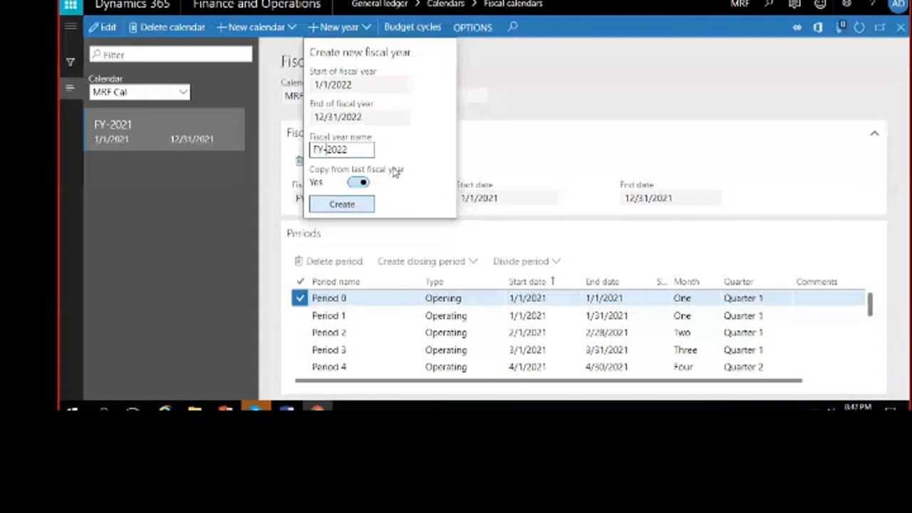
Create the FY-2022 year without copying from the last fiscal year, using a period length of 1 and the unit Years
{"action": "left_click", "coordinate": [360, 183]}
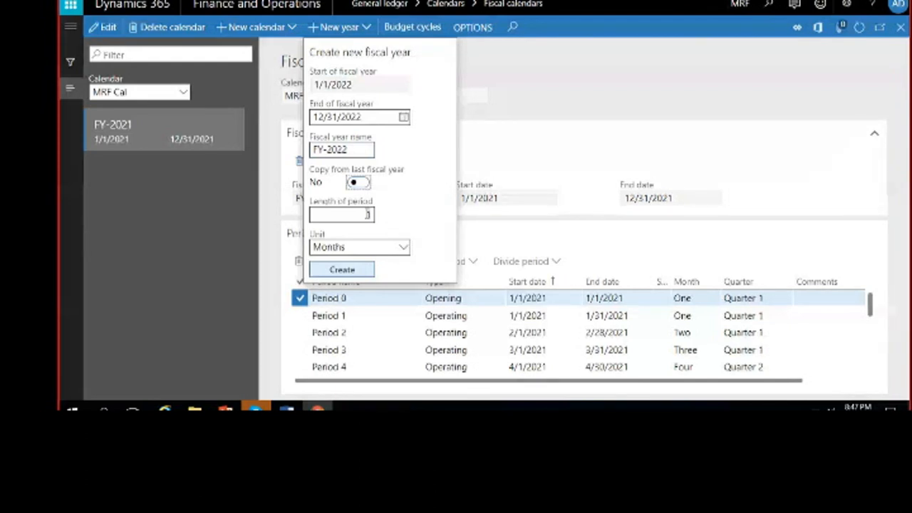
{"action": "left_click", "coordinate": [361, 182]}
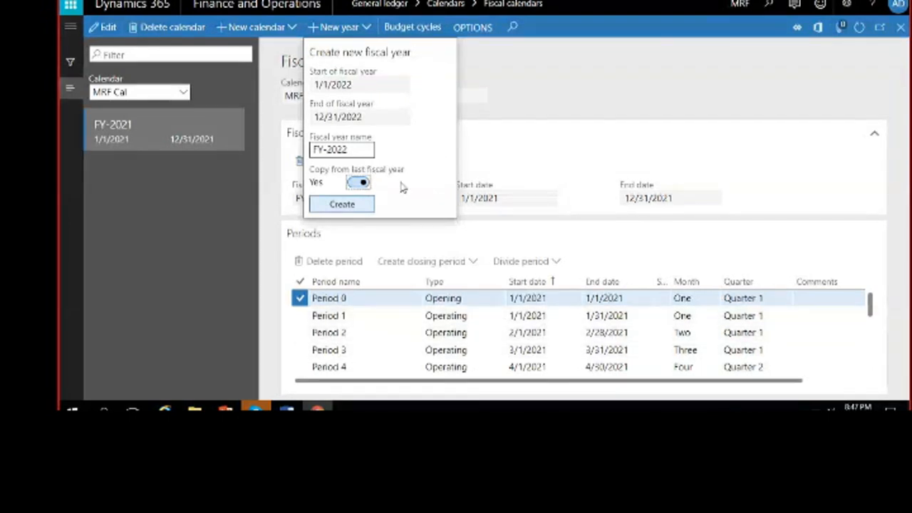
{"action": "left_click", "coordinate": [361, 183]}
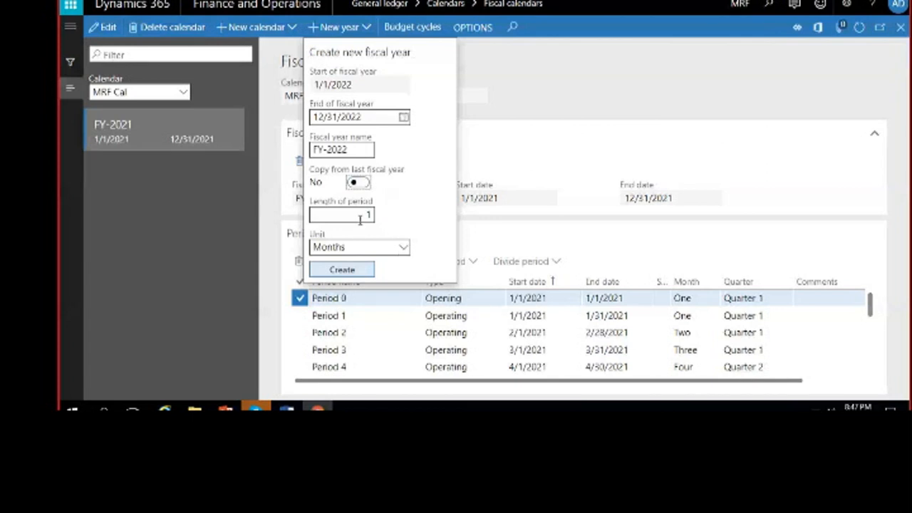
{"action": "left_click", "coordinate": [403, 247]}
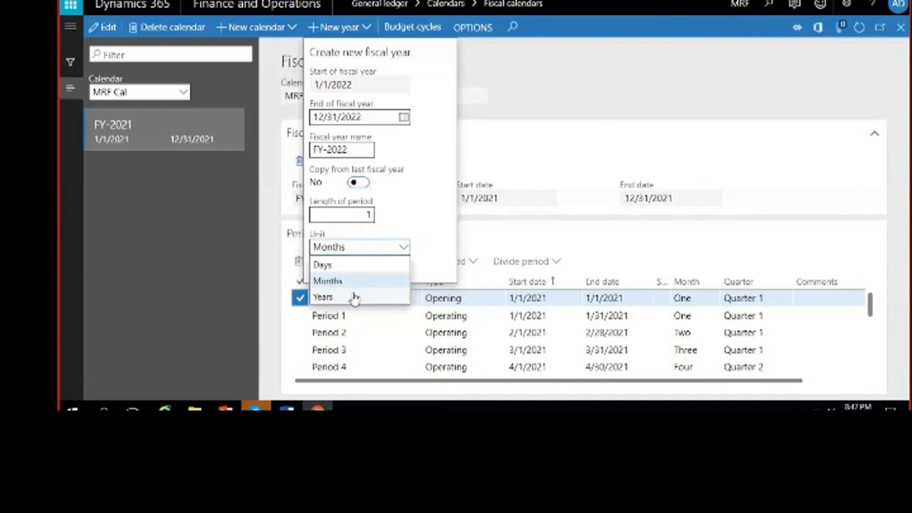
{"action": "left_click", "coordinate": [355, 298]}
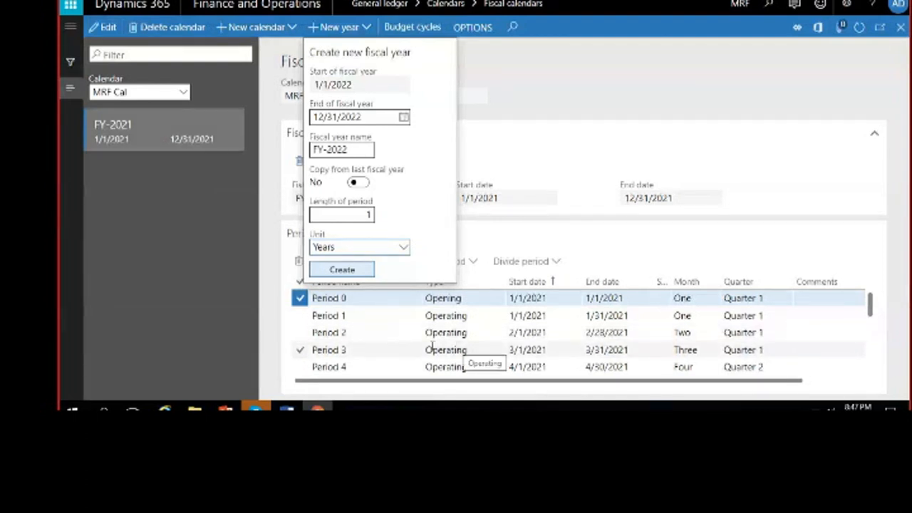
{"action": "left_click", "coordinate": [350, 272]}
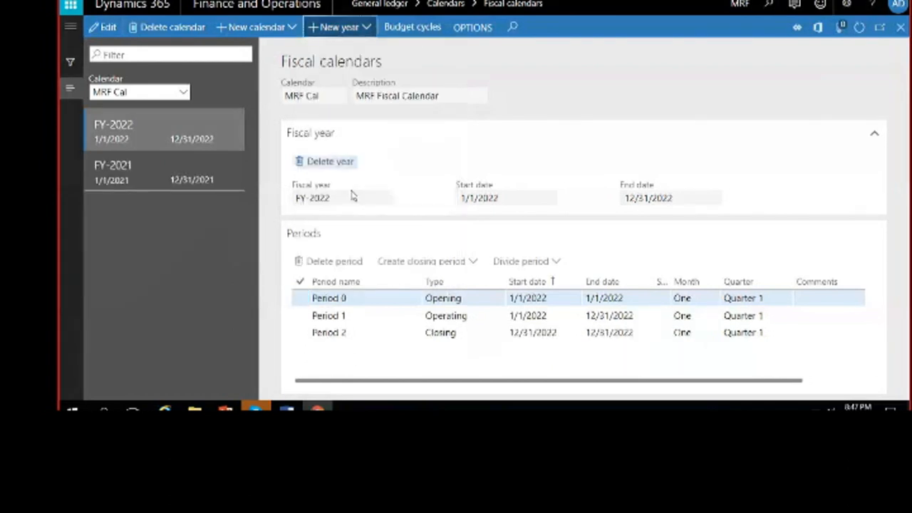
Review FY-2022's opening, operating and closing periods, including the start date of operating Period 1
{"action": "left_click", "coordinate": [410, 318]}
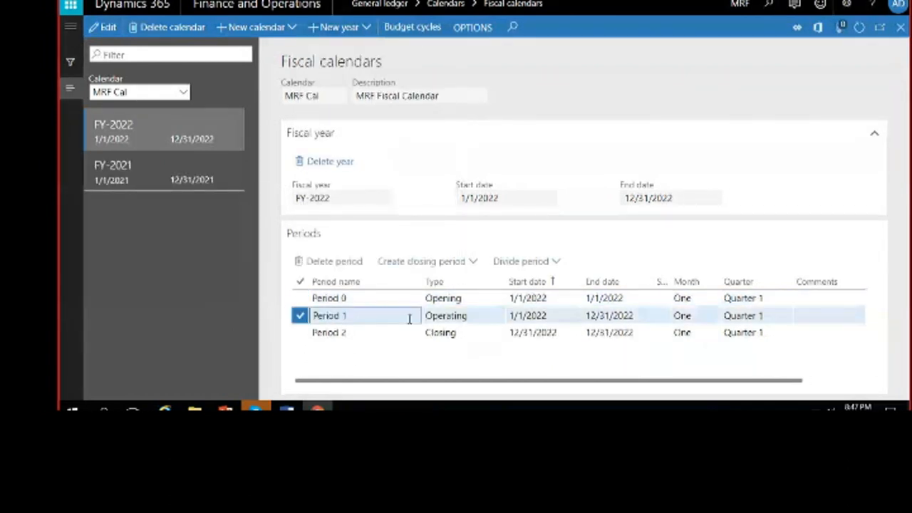
{"action": "left_click", "coordinate": [475, 299]}
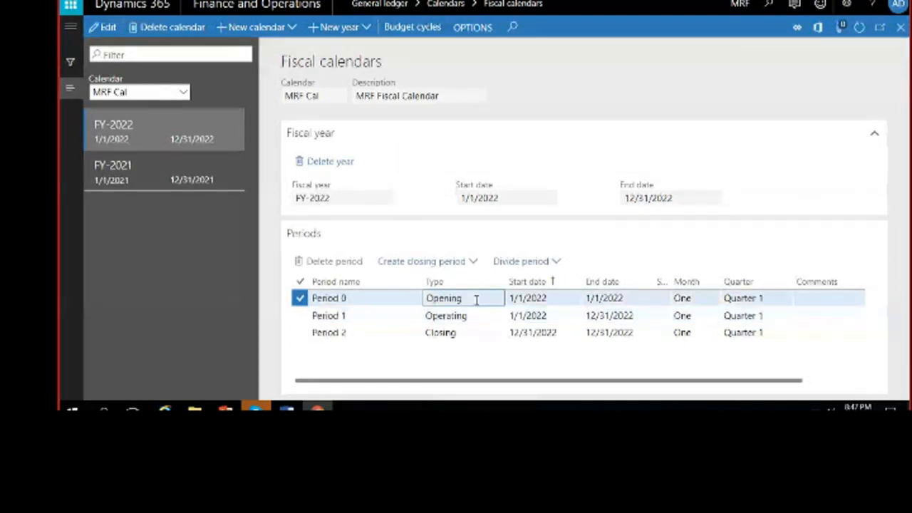
{"action": "left_click", "coordinate": [474, 332]}
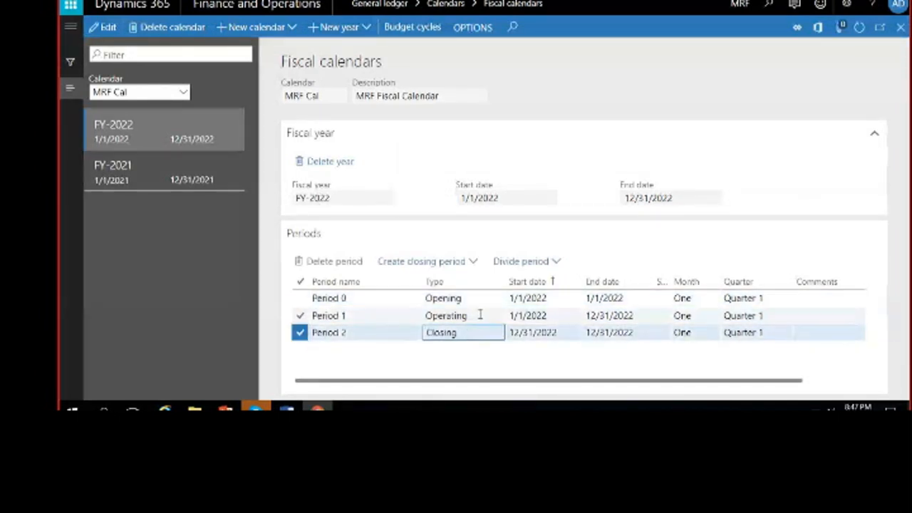
{"action": "left_click", "coordinate": [480, 316]}
{"action": "left_click", "coordinate": [511, 320]}
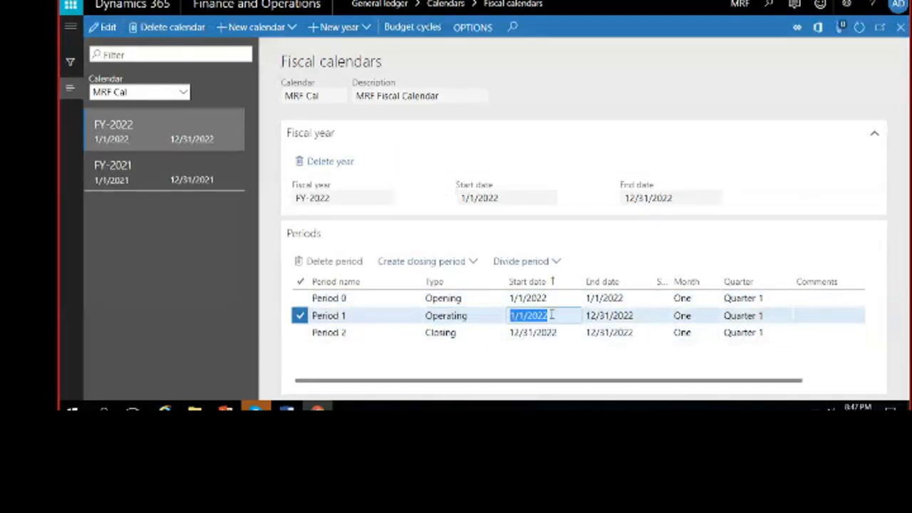
Check the start and end dates of FY-2022's operating Period 1
{"action": "left_click", "coordinate": [588, 315]}
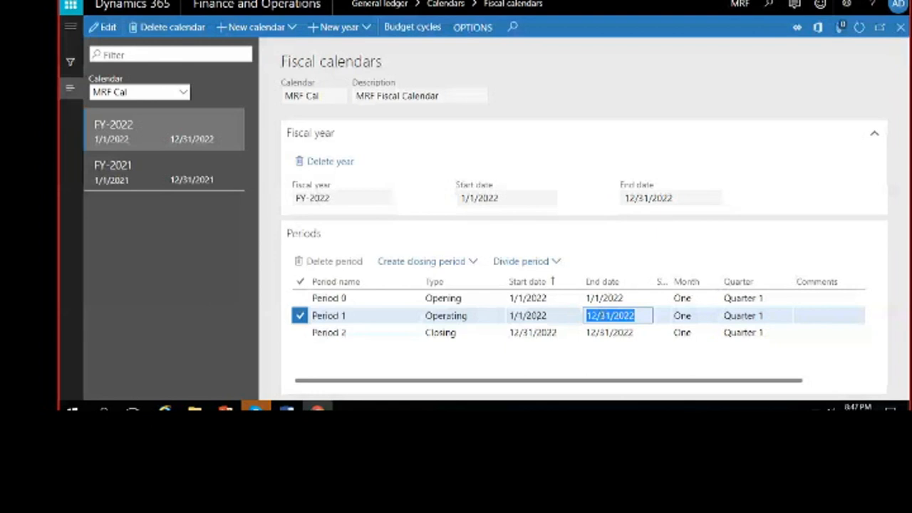
{"action": "left_click", "coordinate": [591, 315]}
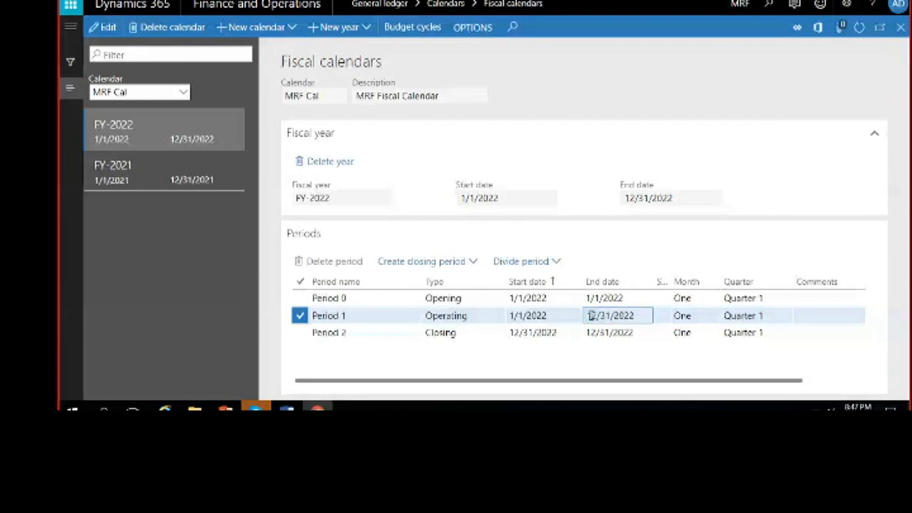
{"action": "left_click_drag", "start_coordinate": [509, 316], "coordinate": [527, 316]}
{"action": "left_click_drag", "start_coordinate": [587, 315], "coordinate": [613, 315]}
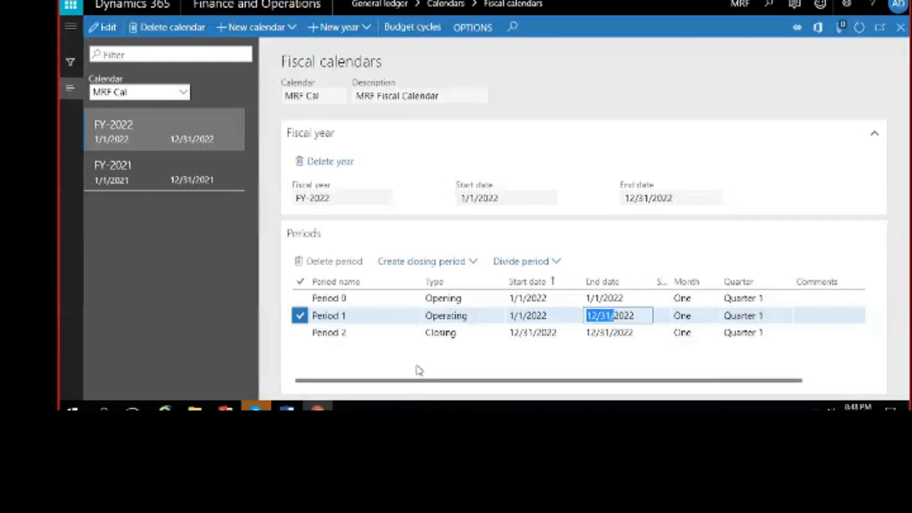
{"action": "left_click", "coordinate": [408, 352]}
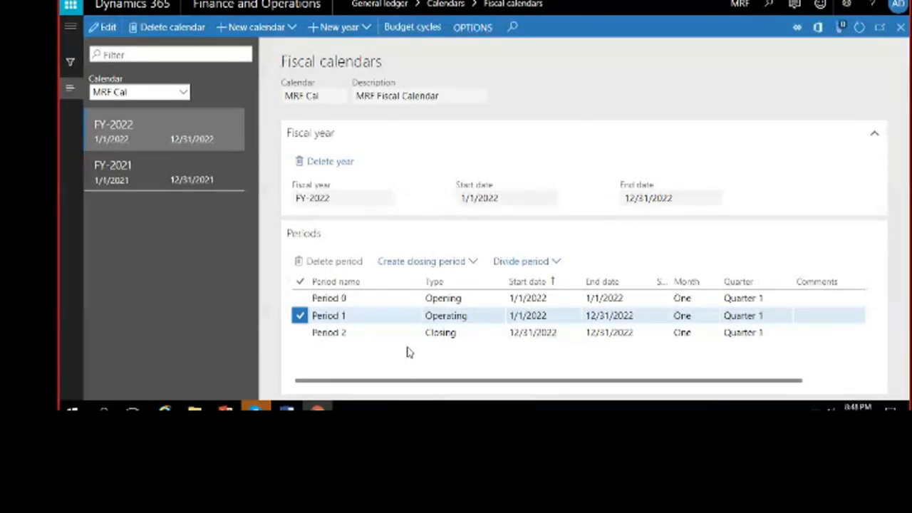
Create fiscal year 2023 without copying from the last fiscal year, using a period length of 1 and the unit Days
{"action": "left_click", "coordinate": [362, 32]}
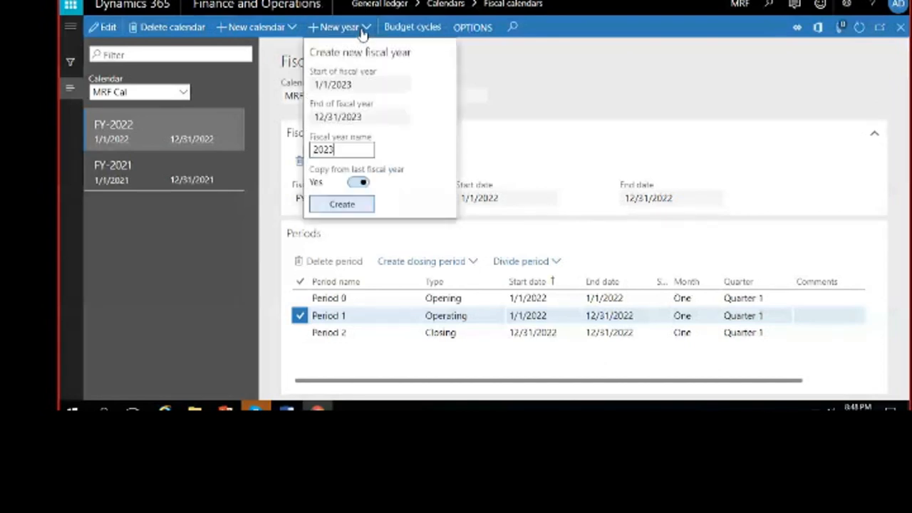
{"action": "left_click", "coordinate": [358, 182]}
{"action": "left_click", "coordinate": [372, 247]}
{"action": "left_click", "coordinate": [356, 262]}
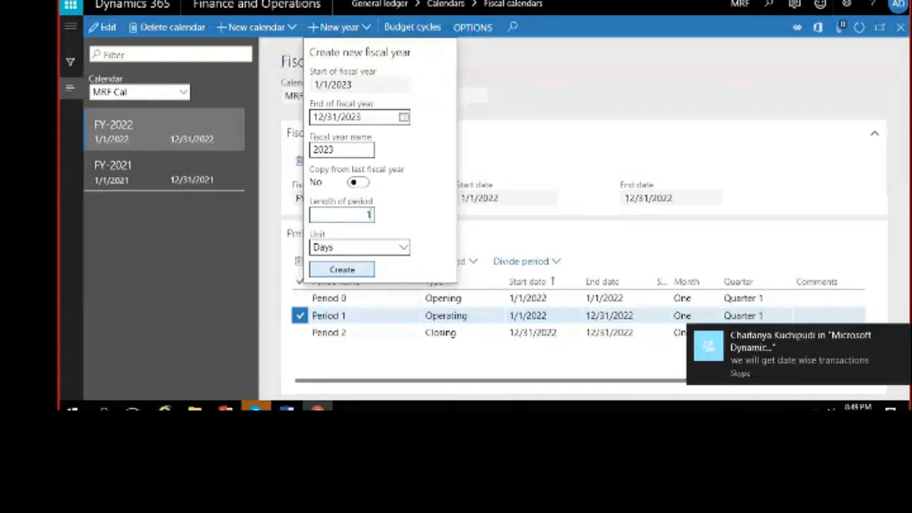
{"action": "left_click", "coordinate": [900, 337]}
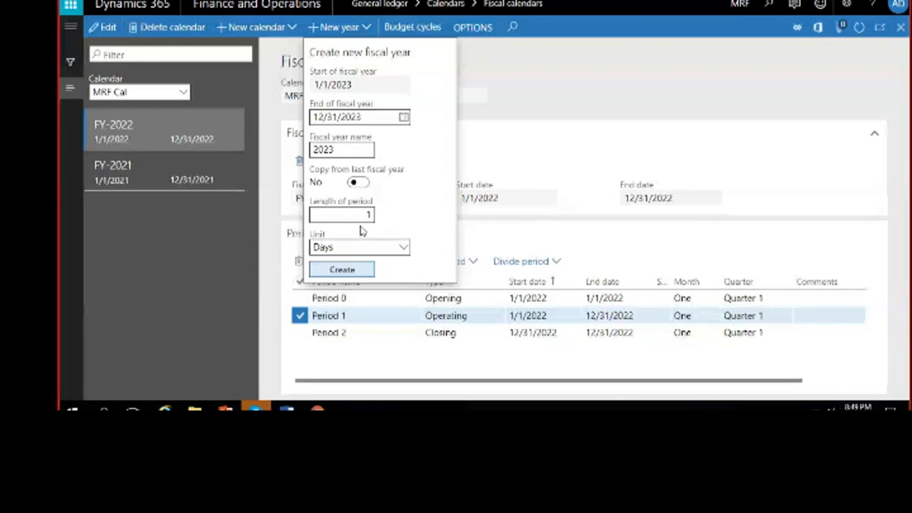
{"action": "left_click", "coordinate": [348, 270]}
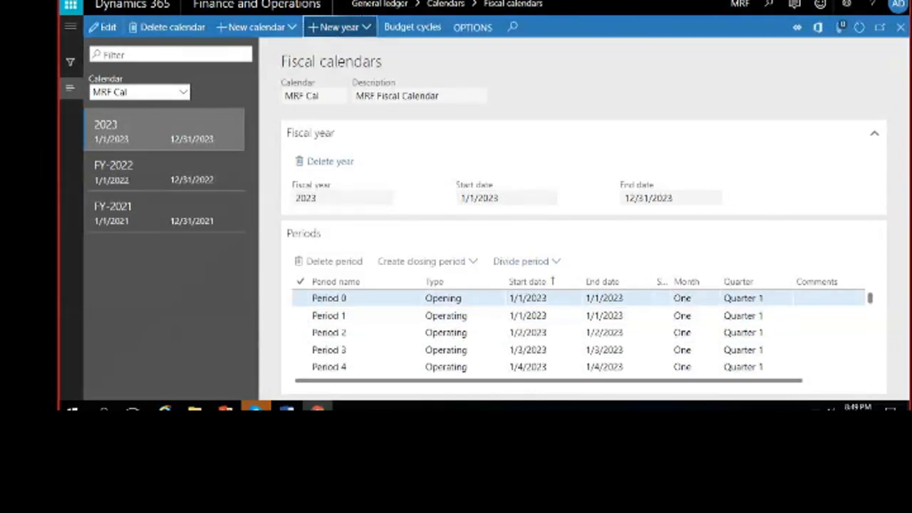
Review the first periods of year 2023, checking opening Period 0 and the start date of operating Period 1
{"action": "left_click", "coordinate": [383, 296]}
{"action": "scroll", "coordinate": [383, 294], "scroll_direction": "down", "scroll_amount": 5}
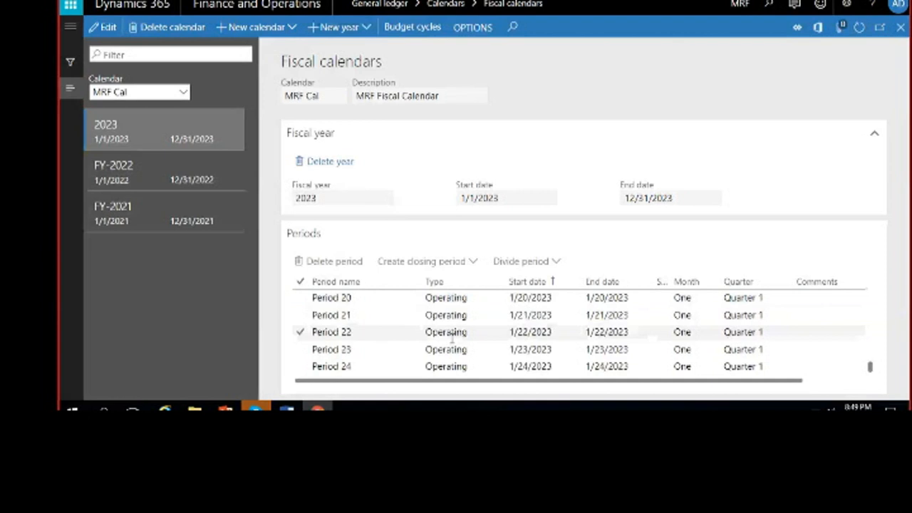
{"action": "scroll", "coordinate": [428, 343], "scroll_direction": "up", "scroll_amount": 2}
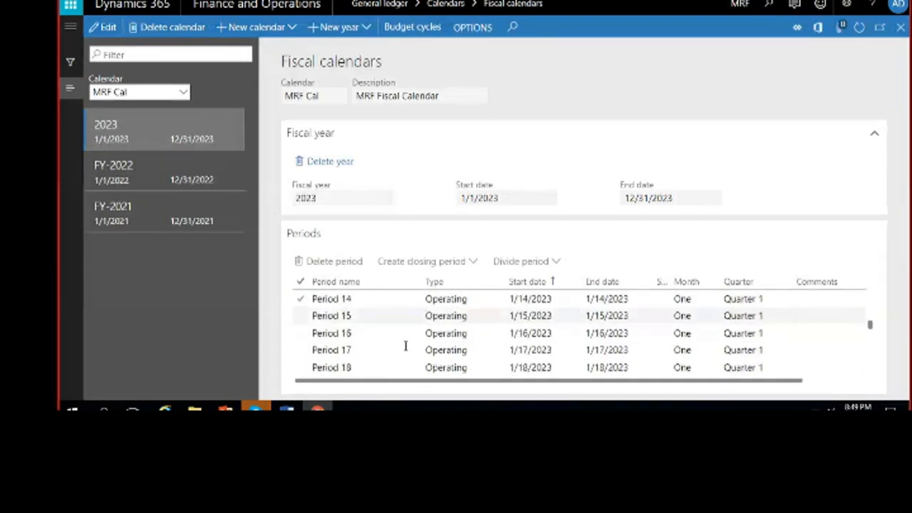
{"action": "scroll", "coordinate": [405, 346], "scroll_direction": "up", "scroll_amount": 4}
{"action": "left_click", "coordinate": [464, 300]}
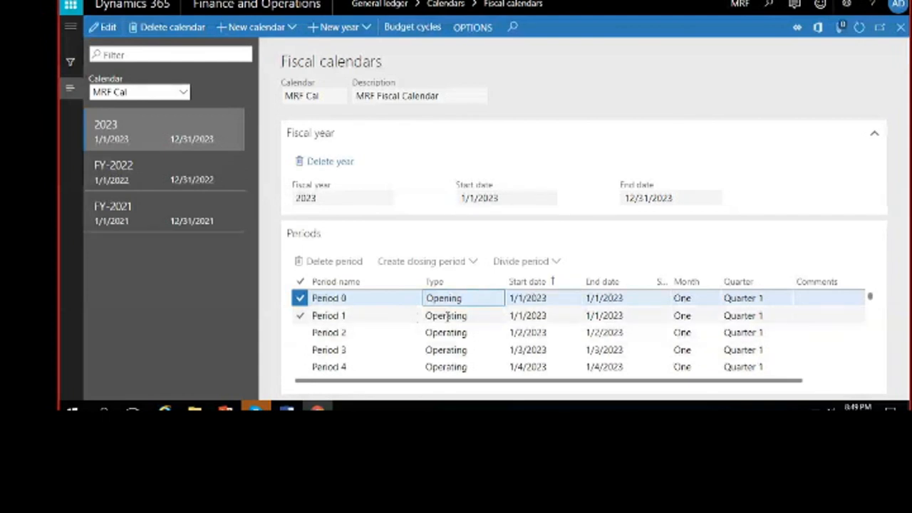
{"action": "left_click", "coordinate": [527, 315]}
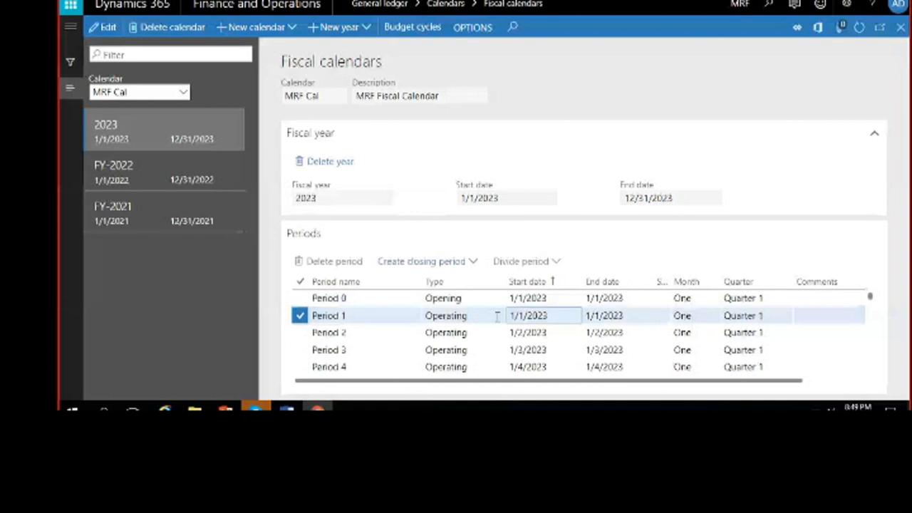
Examine the daily operating periods of year 2023 from January through late April
{"action": "key", "text": "Down"}
{"action": "key", "text": "Down"}
{"action": "key", "text": "Down"}
{"action": "key", "text": "Down"}
{"action": "key", "text": "Down"}
{"action": "key", "text": "Down"}
{"action": "key", "text": "Down"}
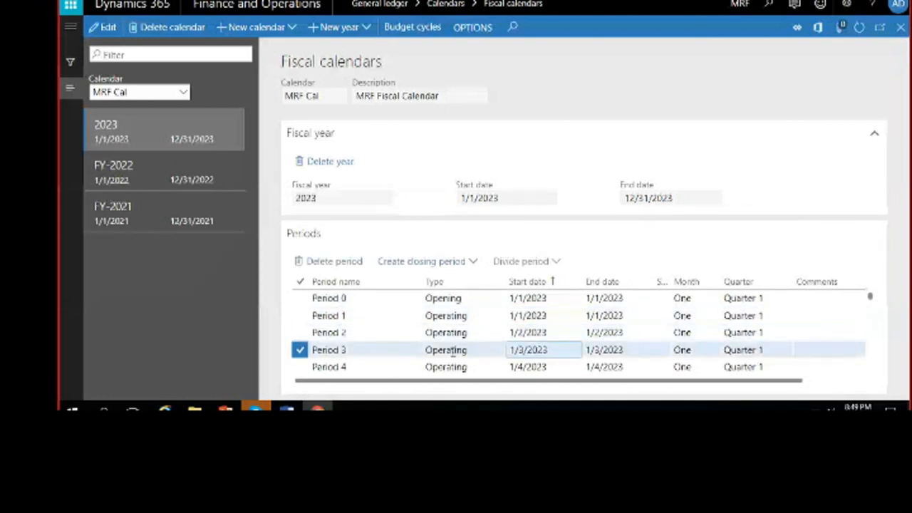
{"action": "key", "text": "Down"}
{"action": "key", "text": "Down"}
{"action": "key", "text": "Down"}
{"action": "key", "text": "Down"}
{"action": "key", "text": "Down"}
{"action": "key", "text": "Down"}
{"action": "key", "text": "Down"}
{"action": "key", "text": "Down"}
{"action": "key", "text": "Down"}
{"action": "key", "text": "Down"}
{"action": "key", "text": "Down"}
{"action": "key", "text": "Down"}
{"action": "key", "text": "Down"}
{"action": "key", "text": "Down"}
{"action": "key", "text": "Down"}
{"action": "key", "text": "Down"}
{"action": "key", "text": "Down"}
{"action": "key", "text": "Down"}
{"action": "key", "text": "Down"}
{"action": "key", "text": "Down"}
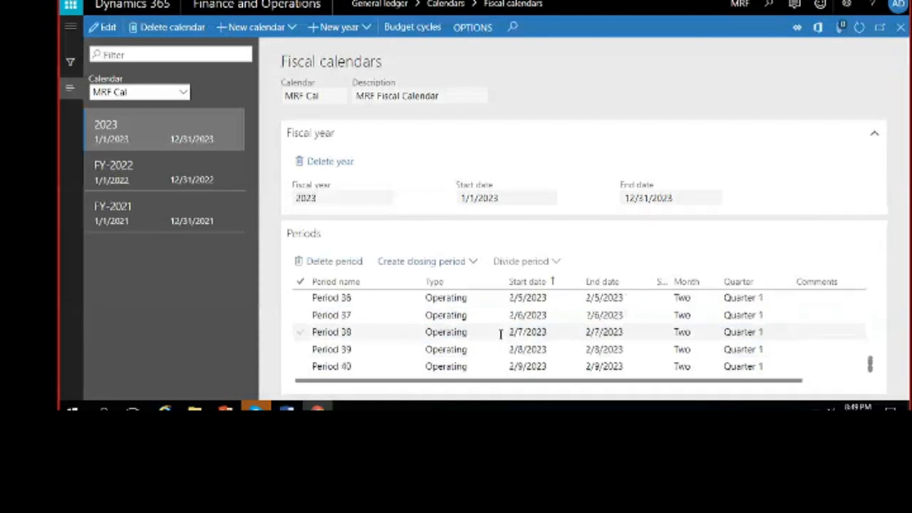
{"action": "key", "text": "Down"}
{"action": "key", "text": "Down"}
{"action": "key", "text": "Down"}
{"action": "key", "text": "Down"}
{"action": "key", "text": "Down"}
{"action": "key", "text": "Down"}
{"action": "key", "text": "Down"}
{"action": "key", "text": "Down"}
{"action": "key", "text": "Down"}
{"action": "key", "text": "Down"}
{"action": "key", "text": "Down"}
{"action": "key", "text": "Down"}
{"action": "key", "text": "Down"}
{"action": "key", "text": "Down"}
{"action": "key", "text": "Down"}
{"action": "key", "text": "Down"}
{"action": "key", "text": "Down"}
{"action": "key", "text": "Down"}
{"action": "key", "text": "Down"}
{"action": "key", "text": "Down"}
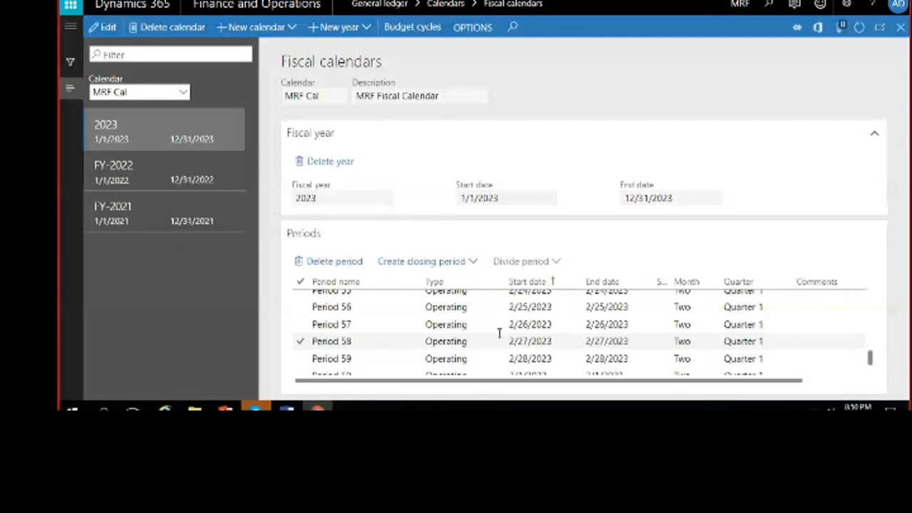
{"action": "key", "text": "Down"}
{"action": "key", "text": "Down"}
{"action": "key", "text": "Down"}
{"action": "key", "text": "Down"}
{"action": "key", "text": "Down"}
{"action": "key", "text": "Down"}
{"action": "key", "text": "Down"}
{"action": "key", "text": "Down"}
{"action": "key", "text": "Down"}
{"action": "key", "text": "Down"}
{"action": "key", "text": "Down"}
{"action": "key", "text": "Down"}
{"action": "key", "text": "Down"}
{"action": "key", "text": "Down"}
{"action": "key", "text": "Down"}
{"action": "key", "text": "Down"}
{"action": "key", "text": "Down"}
{"action": "key", "text": "Down"}
{"action": "key", "text": "Down"}
{"action": "key", "text": "Down"}
{"action": "key", "text": "Down"}
{"action": "key", "text": "Down"}
{"action": "key", "text": "Down"}
{"action": "key", "text": "Down"}
{"action": "key", "text": "Down"}
{"action": "key", "text": "Down"}
{"action": "key", "text": "Down"}
{"action": "key", "text": "Down"}
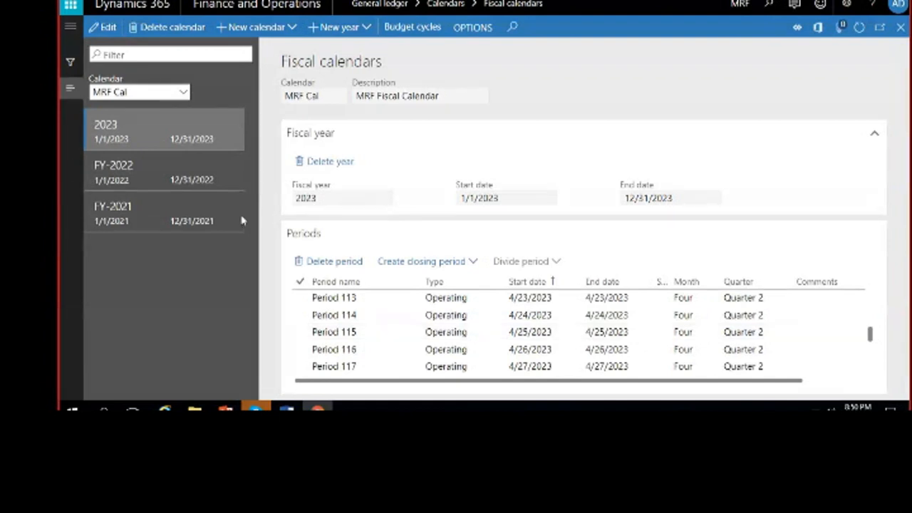
Open FY-2021 and review its monthly periods from opening Period 0 to closing Period 13
{"action": "left_click", "coordinate": [115, 212]}
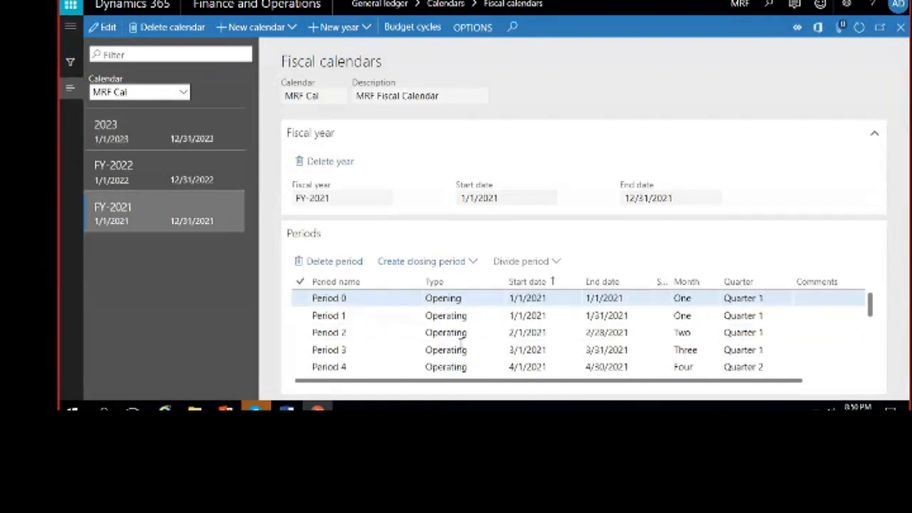
{"action": "scroll", "coordinate": [463, 342], "scroll_direction": "down", "scroll_amount": 3}
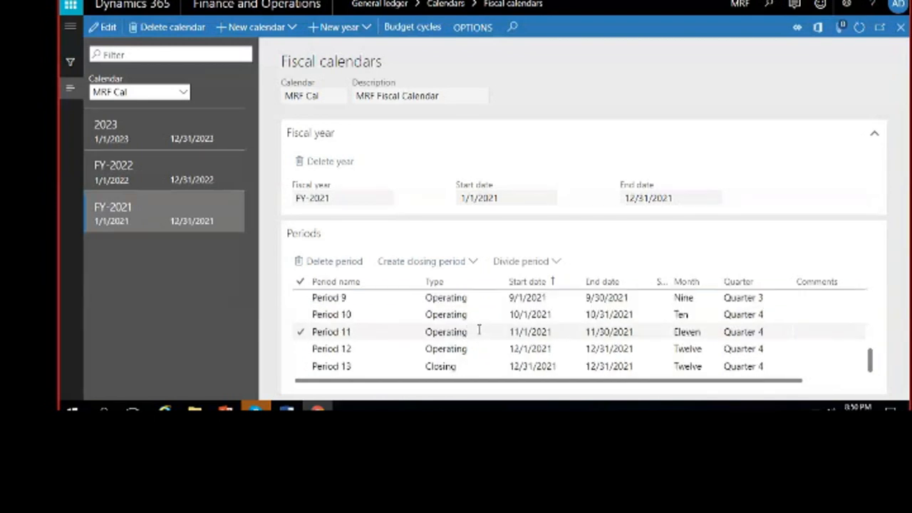
{"action": "scroll", "coordinate": [471, 335], "scroll_direction": "up", "scroll_amount": 2}
{"action": "scroll", "coordinate": [471, 333], "scroll_direction": "up", "scroll_amount": 2}
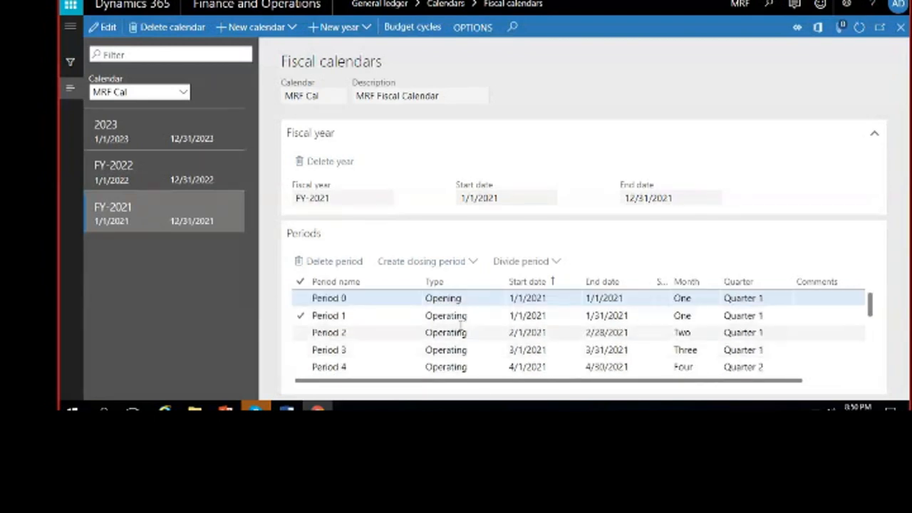
{"action": "scroll", "coordinate": [467, 349], "scroll_direction": "down", "scroll_amount": 4}
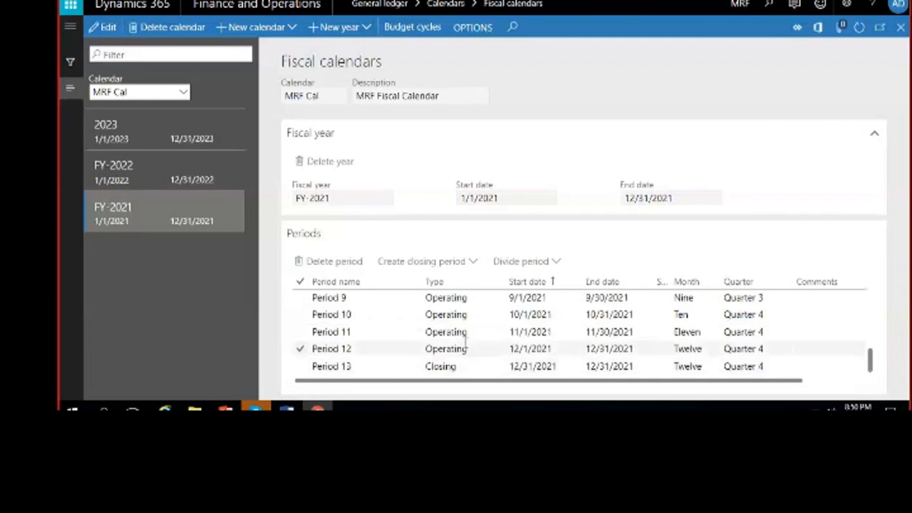
{"action": "scroll", "coordinate": [492, 332], "scroll_direction": "up", "scroll_amount": 4}
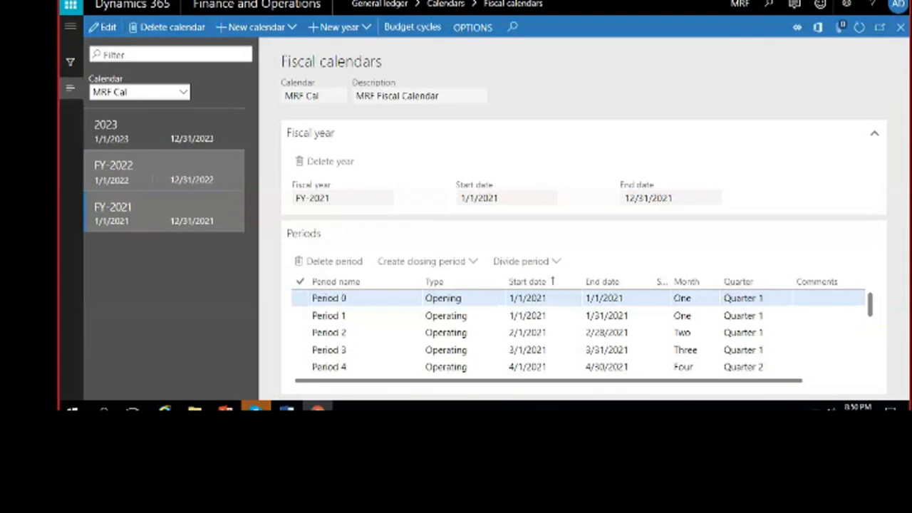
Open FY-2022 and check its opening, closing and operating periods
{"action": "left_click", "coordinate": [153, 180]}
{"action": "left_click", "coordinate": [458, 300]}
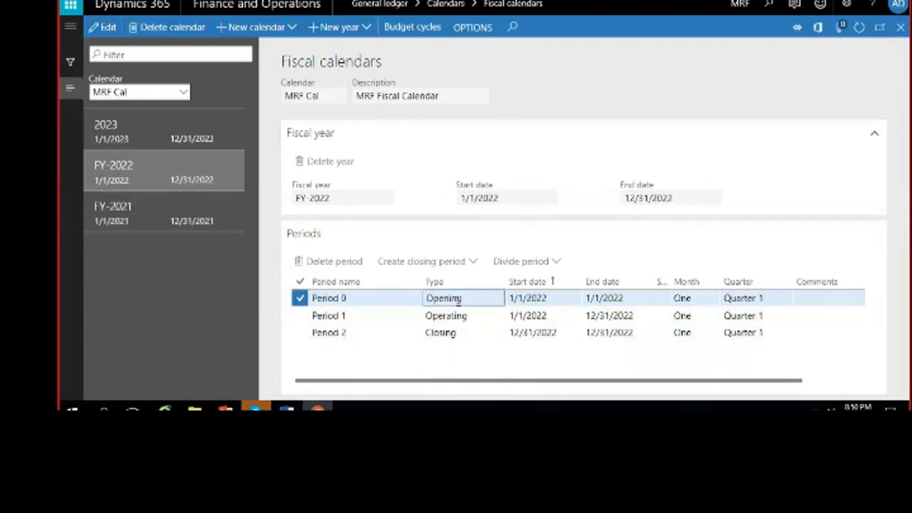
{"action": "left_click", "coordinate": [465, 333]}
{"action": "left_click", "coordinate": [474, 314]}
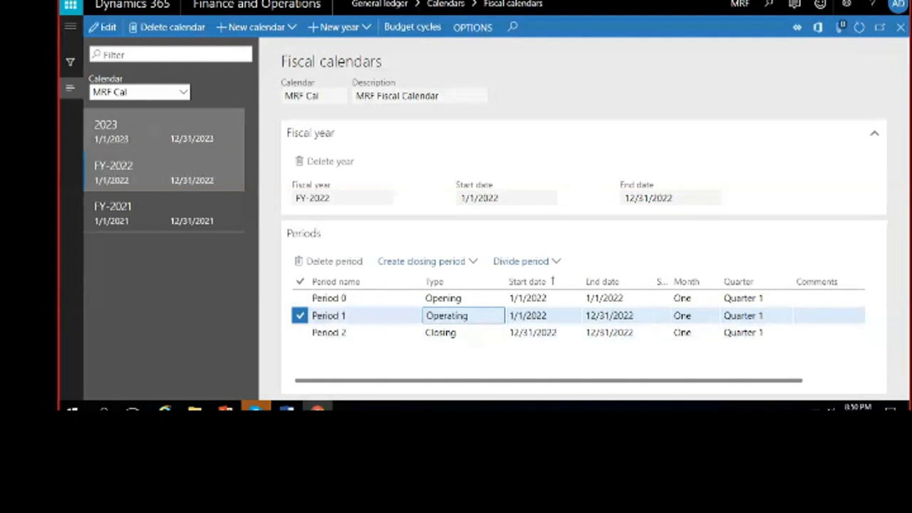
Compare the daily periods of year 2023 with the period setups of FY-2021 and FY-2022
{"action": "left_click", "coordinate": [149, 131]}
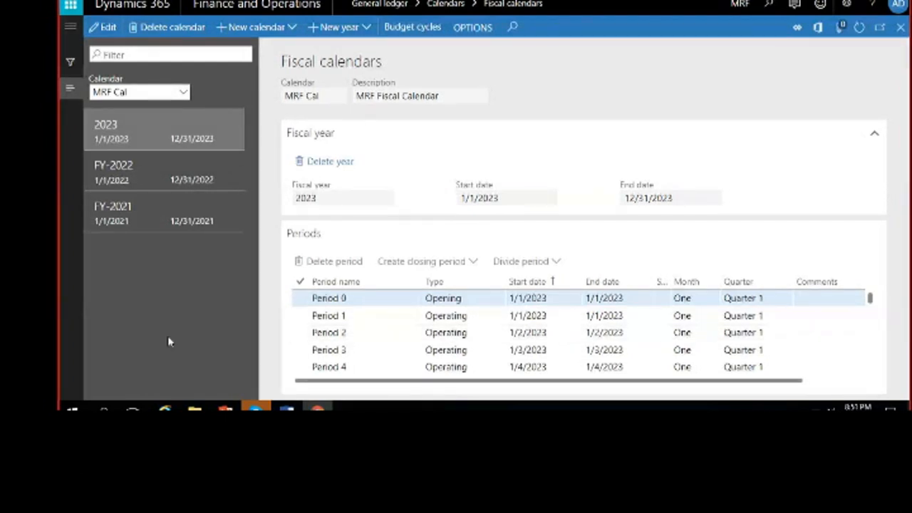
{"action": "left_click", "coordinate": [168, 213]}
{"action": "left_click", "coordinate": [168, 172]}
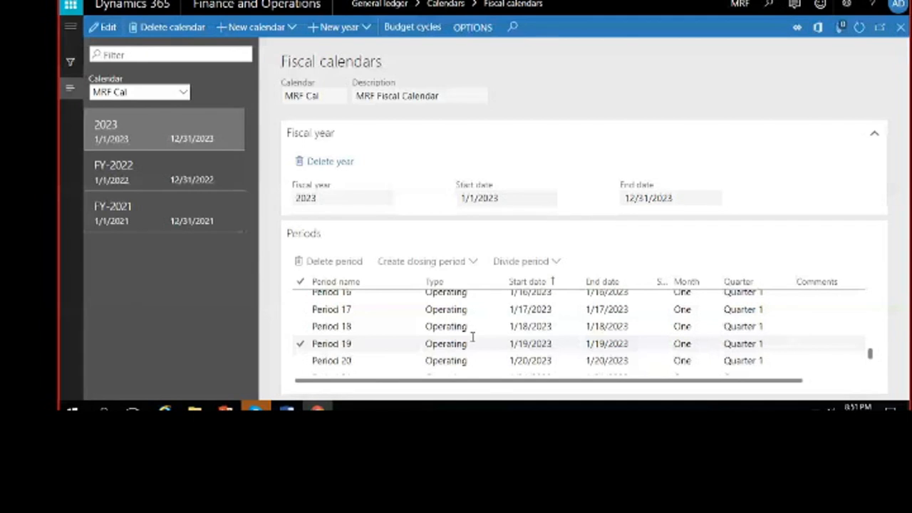
{"action": "scroll", "coordinate": [472, 337], "scroll_direction": "up", "scroll_amount": 5}
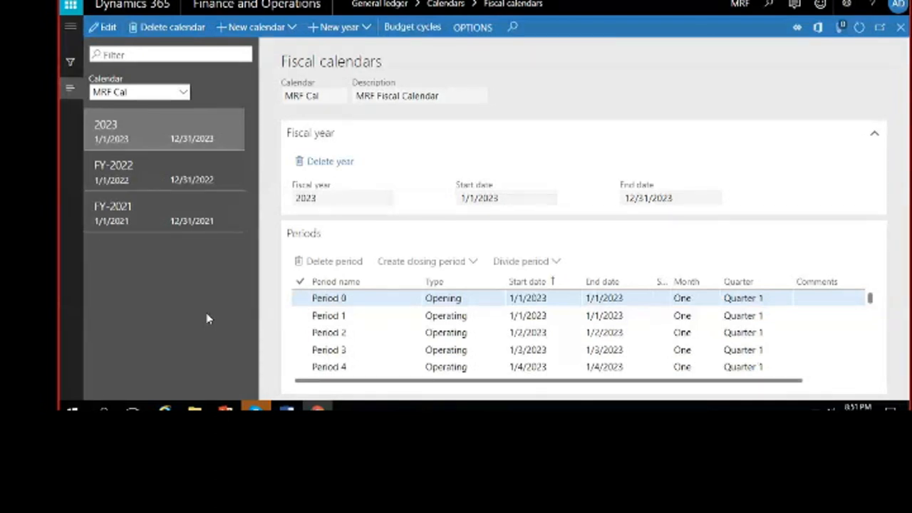
{"action": "scroll", "coordinate": [510, 299], "scroll_direction": "down", "scroll_amount": 5}
Return to FY-2021 and examine its operating and closing periods and the start date of opening Period 0
{"action": "left_click", "coordinate": [164, 212]}
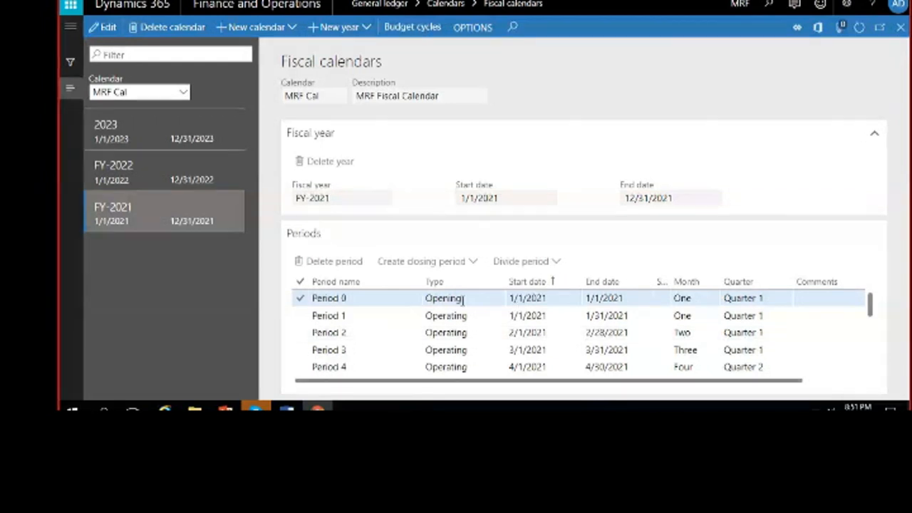
{"action": "scroll", "coordinate": [456, 313], "scroll_direction": "down", "scroll_amount": 3}
{"action": "left_click", "coordinate": [440, 330]}
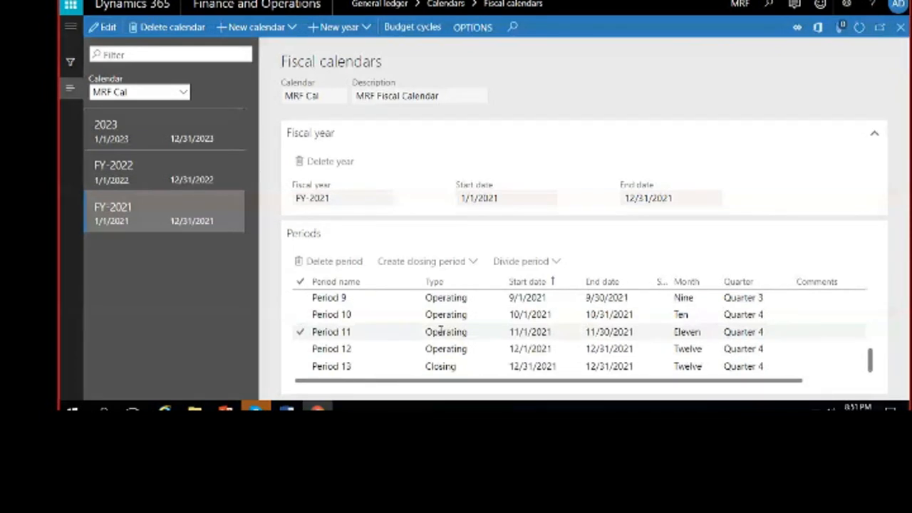
{"action": "scroll", "coordinate": [499, 320], "scroll_direction": "up", "scroll_amount": 3}
{"action": "left_click", "coordinate": [543, 297]}
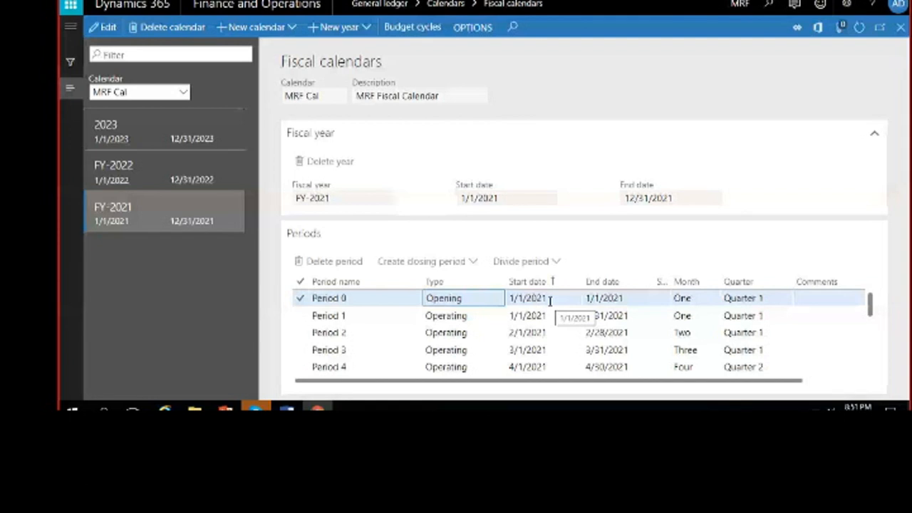
{"action": "left_click", "coordinate": [533, 316]}
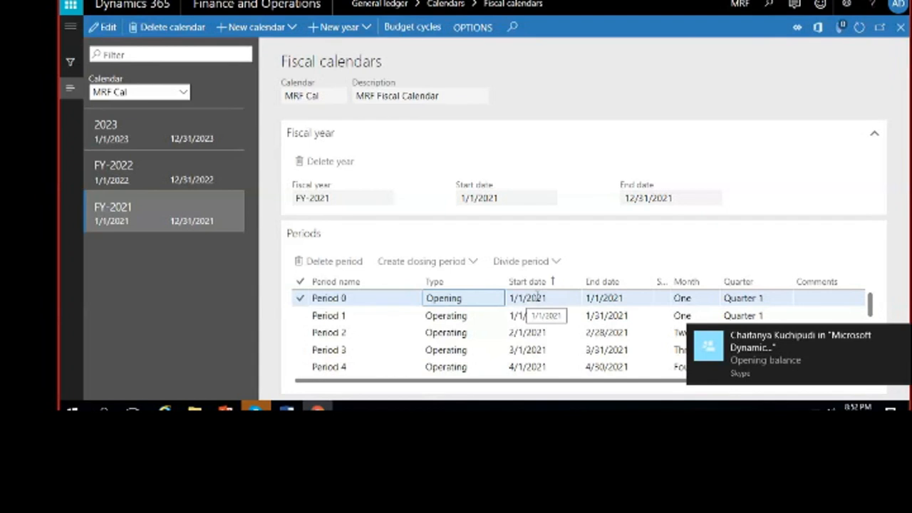
Dismiss the chat notification and compare the start dates of FY-2021's operating Period 1 and closing Period 13
{"action": "mouse_move", "coordinate": [896, 342]}
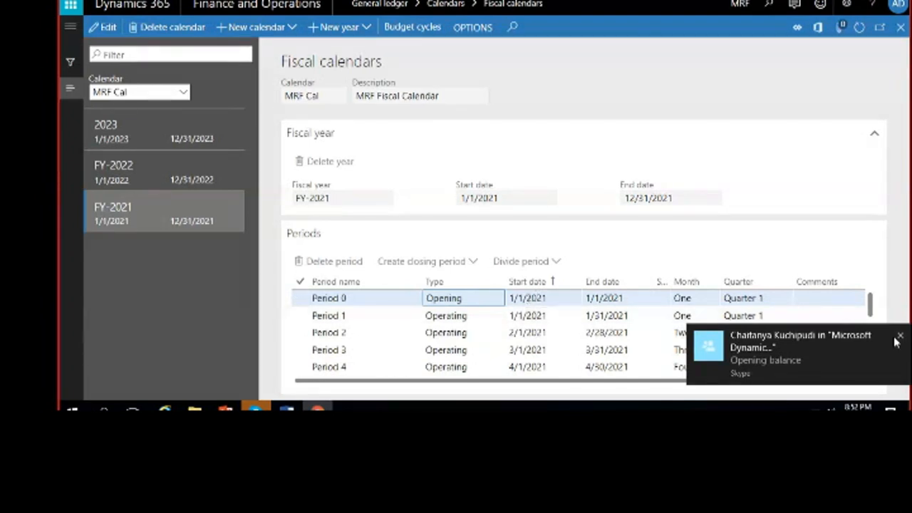
{"action": "left_click", "coordinate": [896, 342]}
{"action": "left_click", "coordinate": [527, 315]}
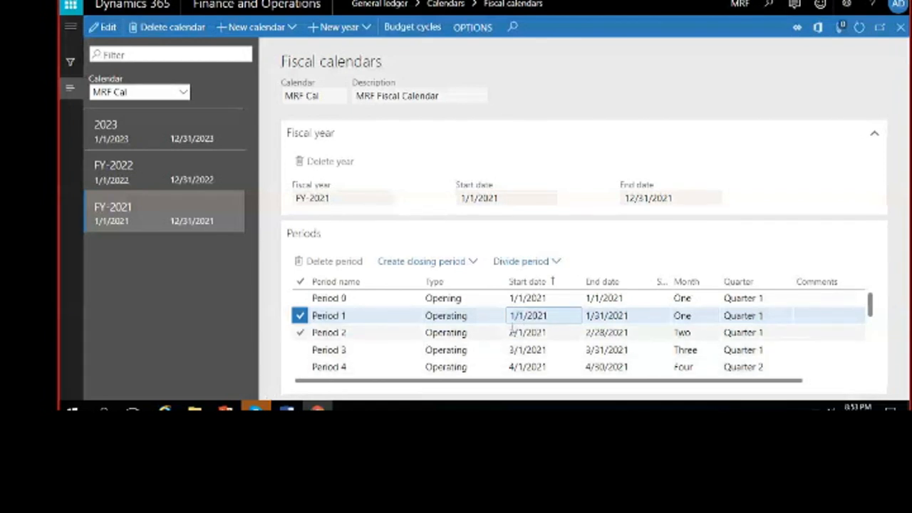
{"action": "scroll", "coordinate": [524, 325], "scroll_direction": "down", "scroll_amount": 3}
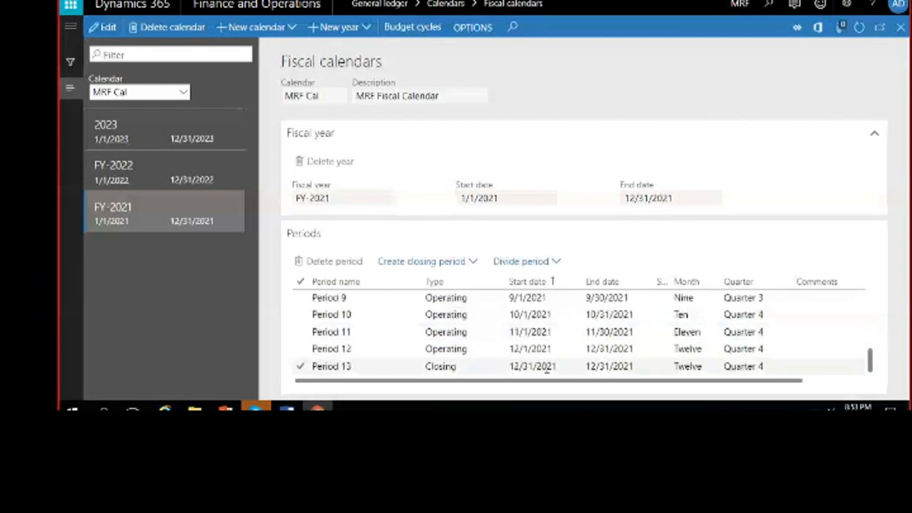
{"action": "left_click", "coordinate": [546, 366]}
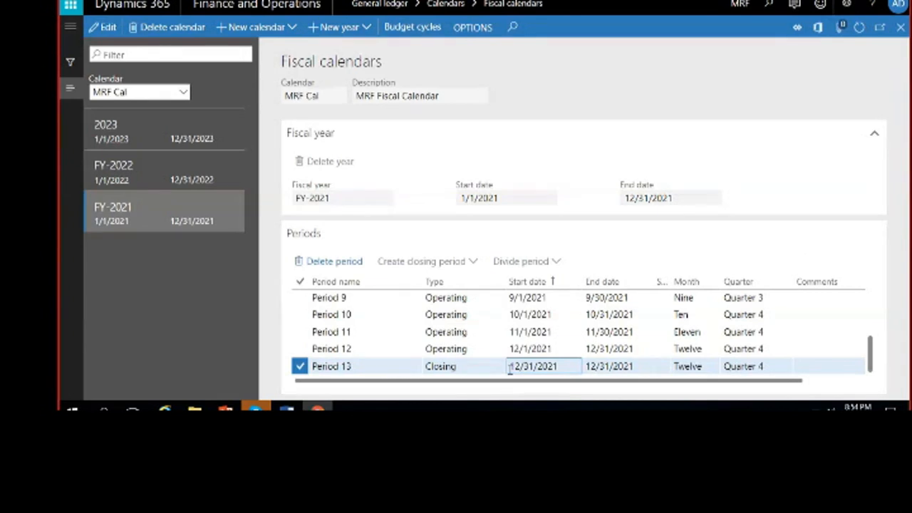
{"action": "scroll", "coordinate": [513, 360], "scroll_direction": "up", "scroll_amount": 3}
{"action": "scroll", "coordinate": [521, 349], "scroll_direction": "down", "scroll_amount": 3}
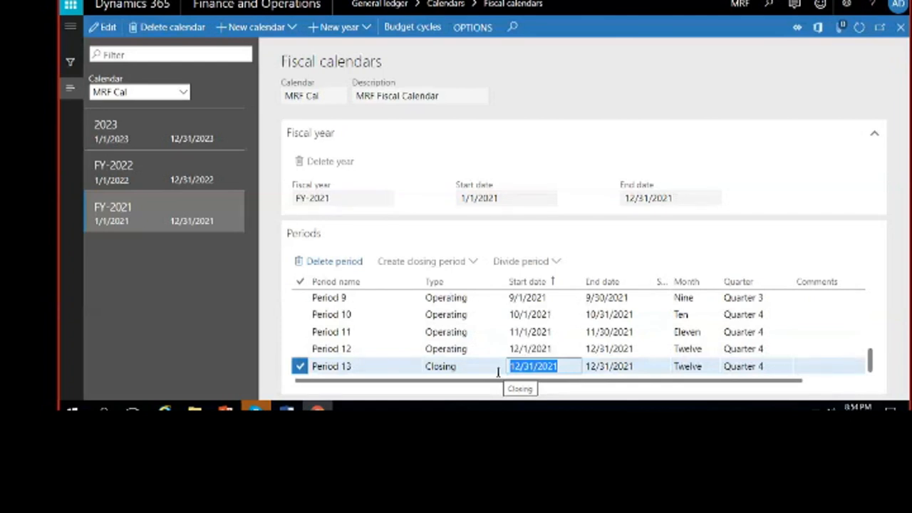
Check the types and date ranges of FY-2021's opening Period 0 and its first monthly operating periods
{"action": "scroll", "coordinate": [495, 366], "scroll_direction": "up", "scroll_amount": 3}
{"action": "left_click", "coordinate": [509, 298]}
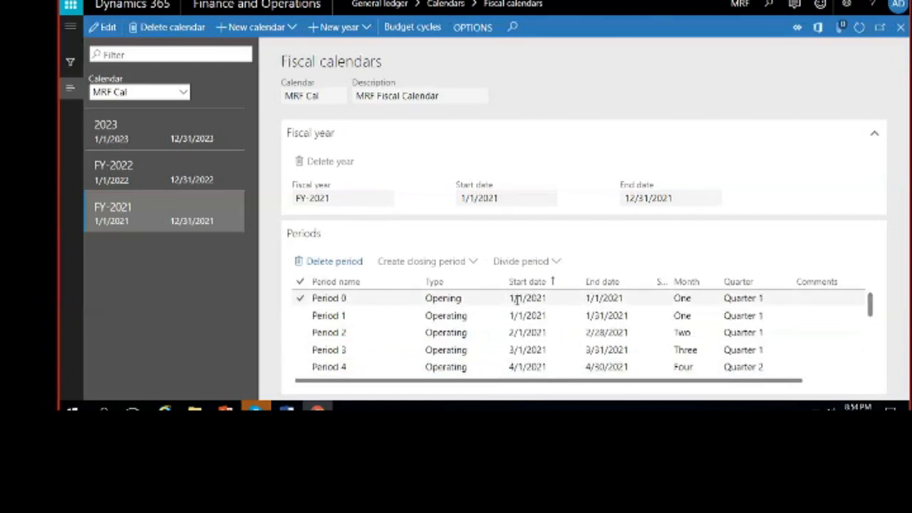
{"action": "left_click", "coordinate": [517, 299]}
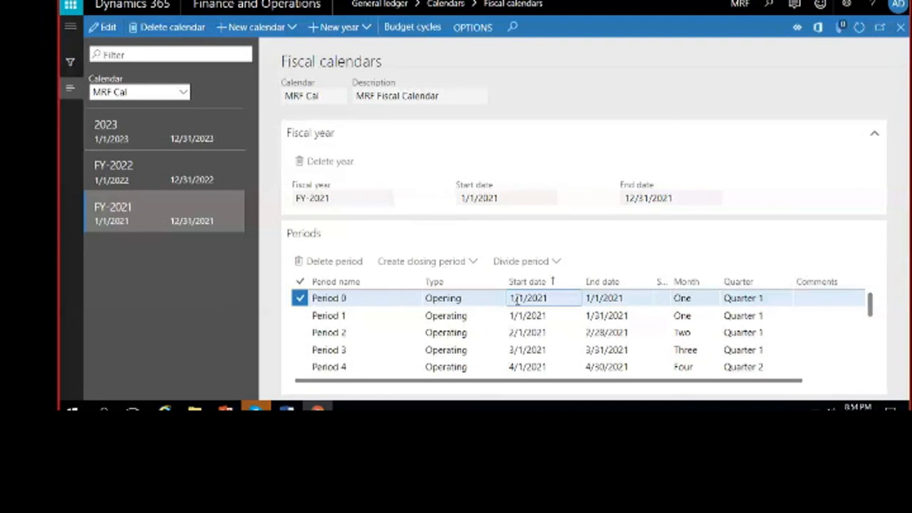
{"action": "left_click", "coordinate": [499, 316]}
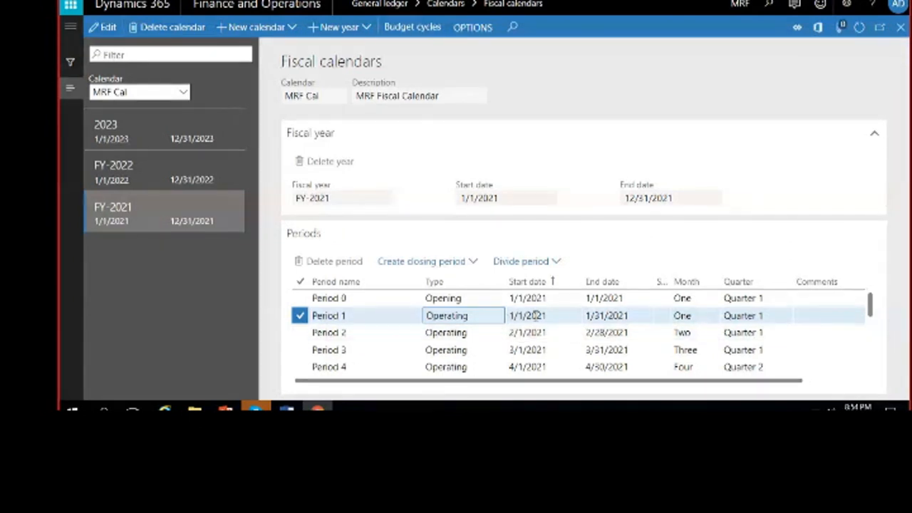
{"action": "left_click", "coordinate": [490, 333]}
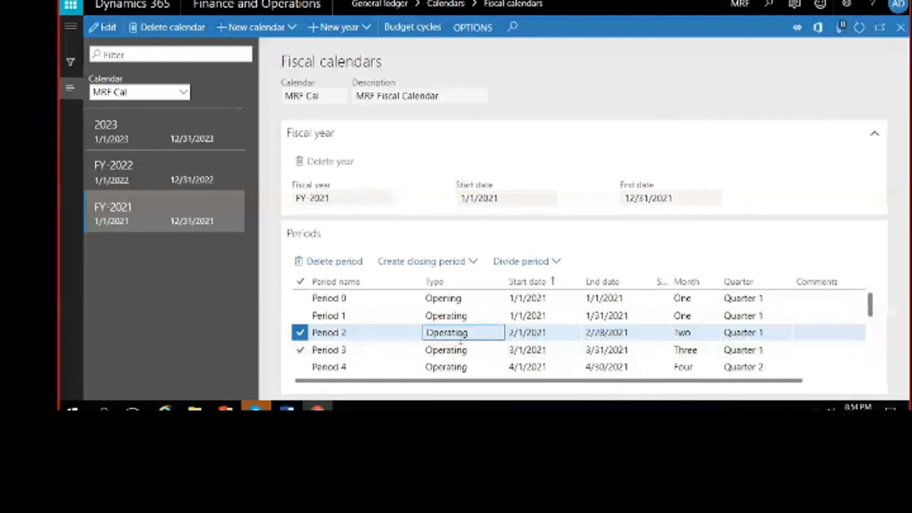
{"action": "scroll", "coordinate": [461, 339], "scroll_direction": "down", "scroll_amount": 3}
{"action": "scroll", "coordinate": [603, 371], "scroll_direction": "up", "scroll_amount": 3}
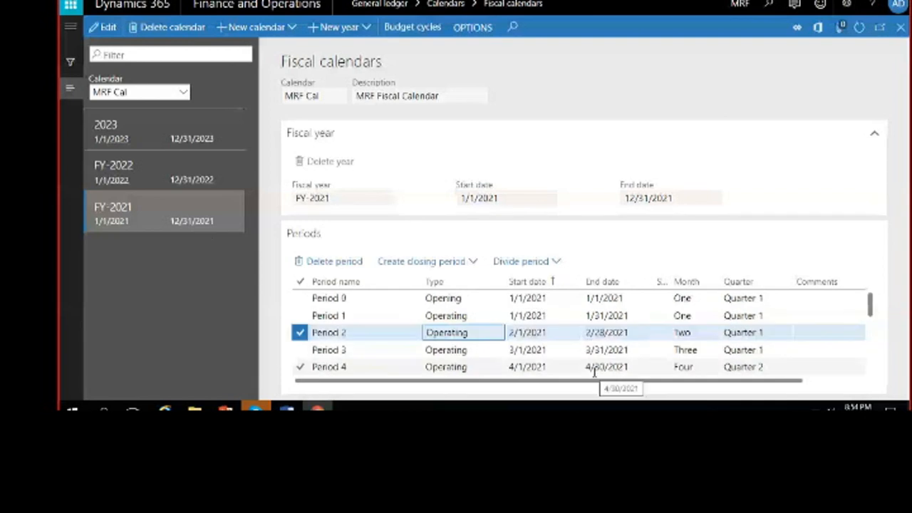
Compare the operating periods of FY-2022 and 2023, and revisit the period setups of FY-2021 and FY-2022
{"action": "left_click", "coordinate": [203, 178]}
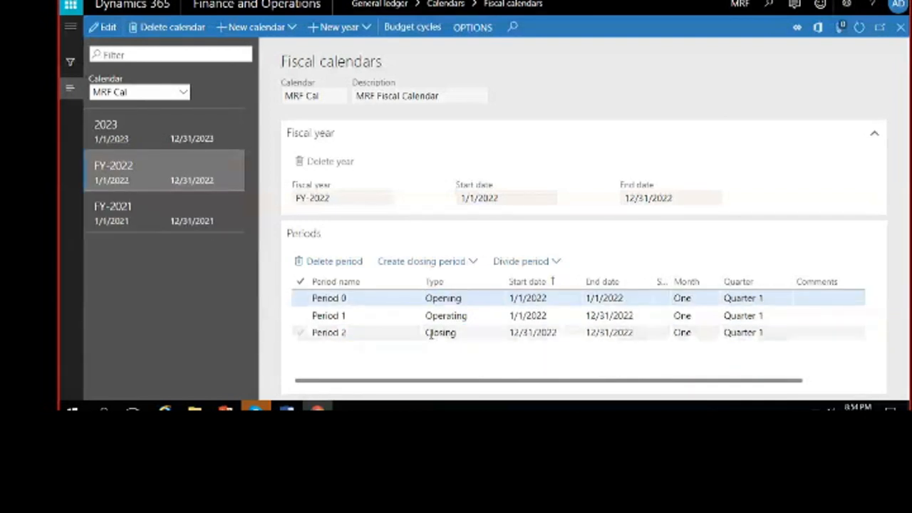
{"action": "left_click", "coordinate": [543, 316]}
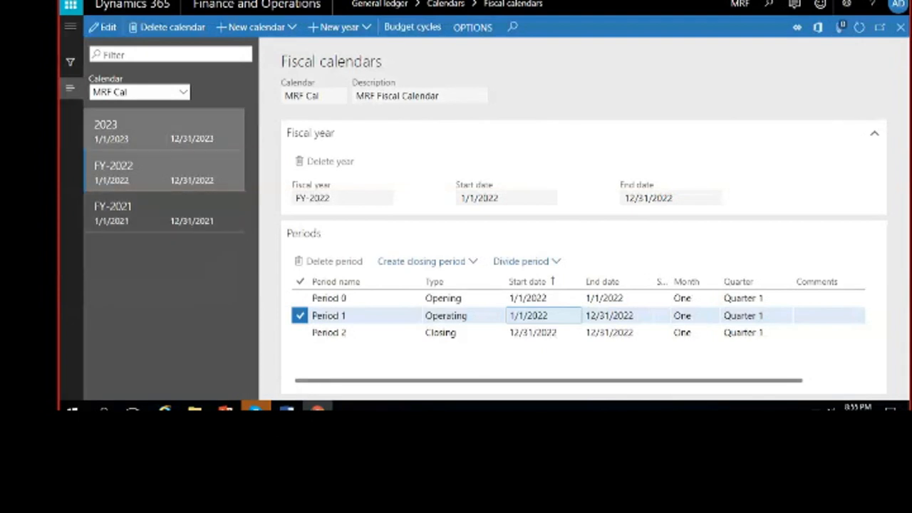
{"action": "left_click", "coordinate": [164, 130]}
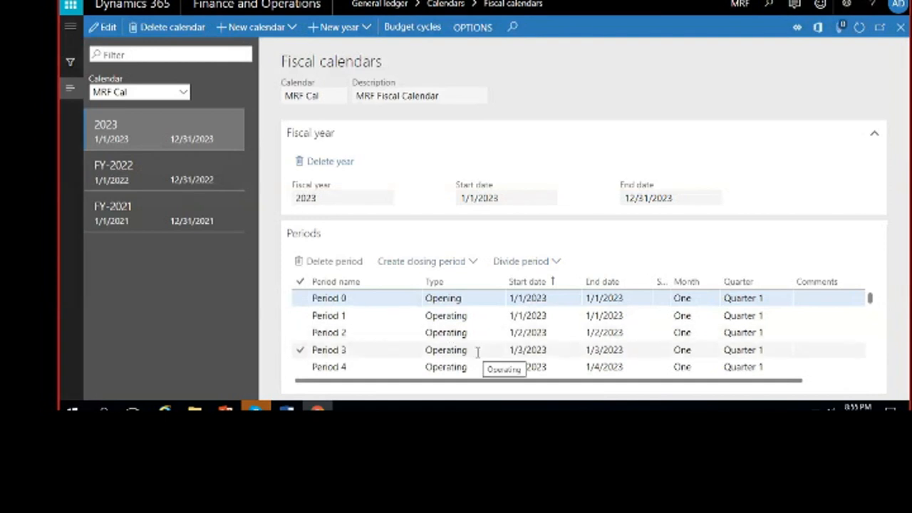
{"action": "left_click", "coordinate": [533, 315]}
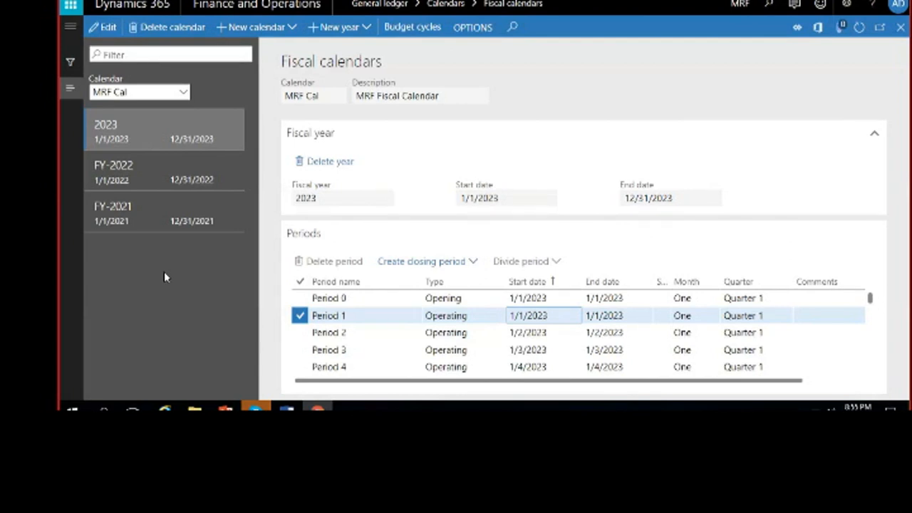
{"action": "left_click", "coordinate": [469, 321]}
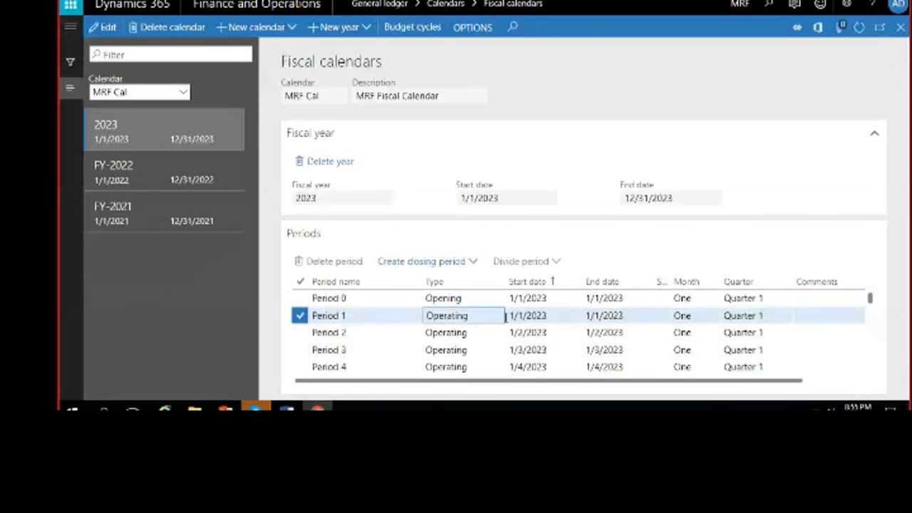
{"action": "left_click", "coordinate": [529, 332]}
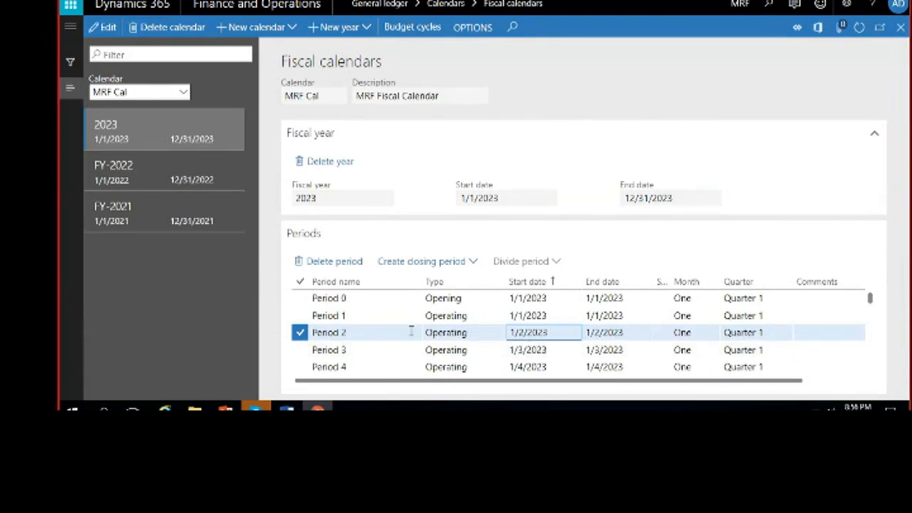
{"action": "left_click", "coordinate": [442, 317]}
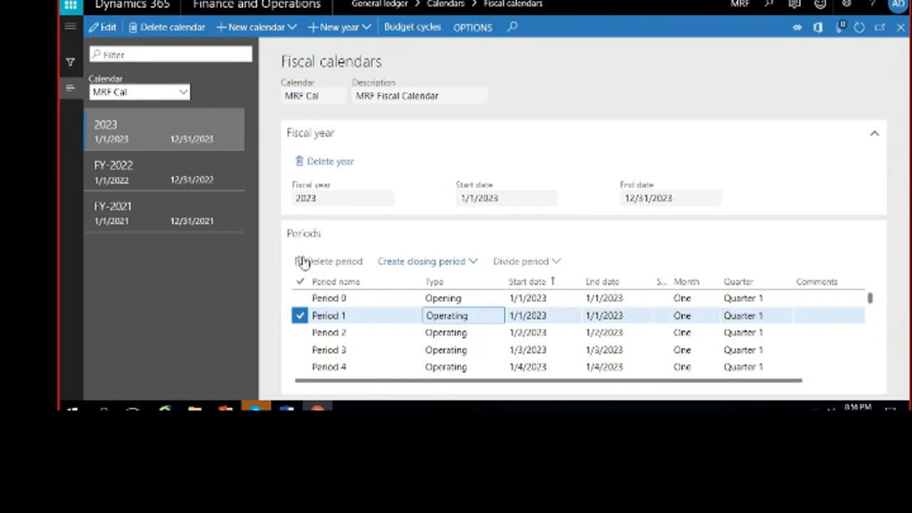
{"action": "left_click", "coordinate": [171, 214]}
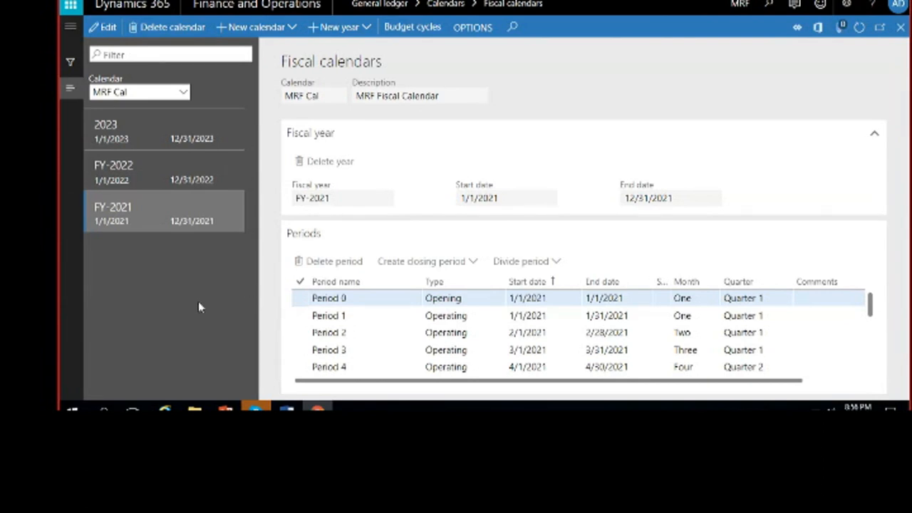
{"action": "key", "text": "Up"}
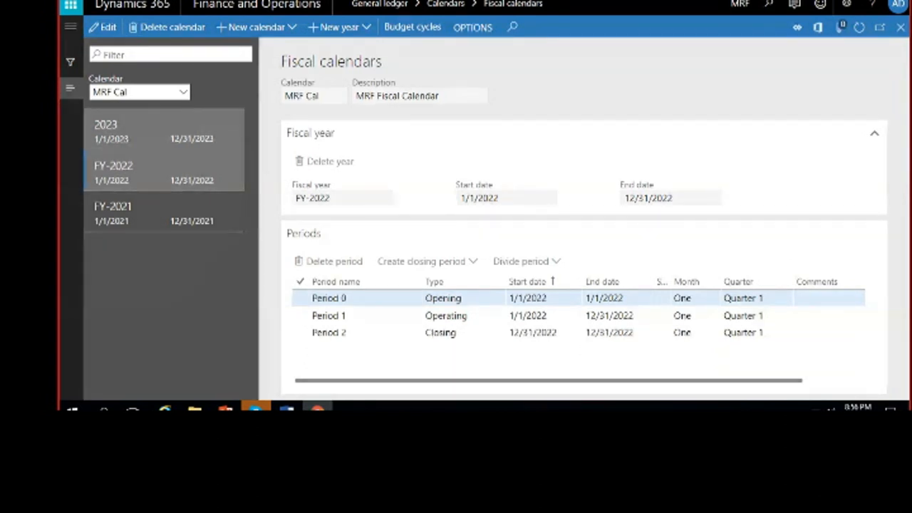
Delete fiscal years 2023 and FY-2022 from the MRF Cal calendar and look through the periods of FY-2021
{"action": "left_click", "coordinate": [143, 132]}
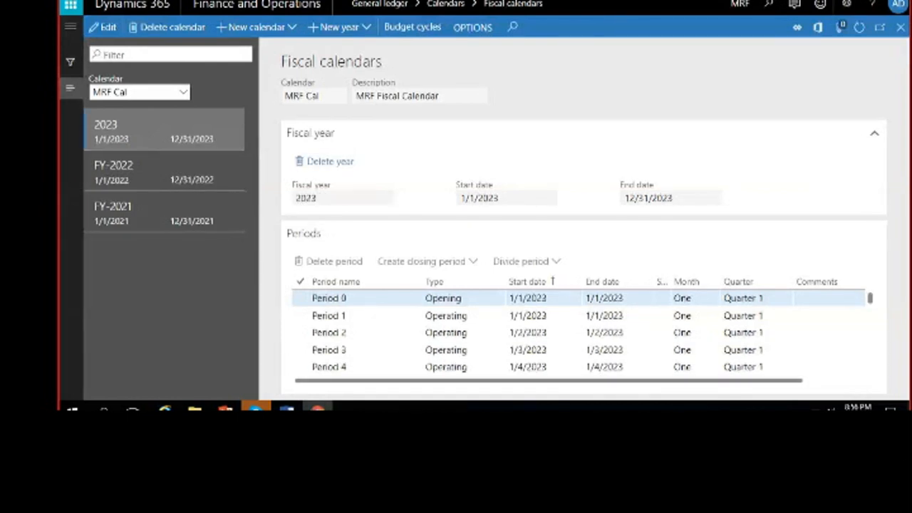
{"action": "left_click", "coordinate": [317, 159]}
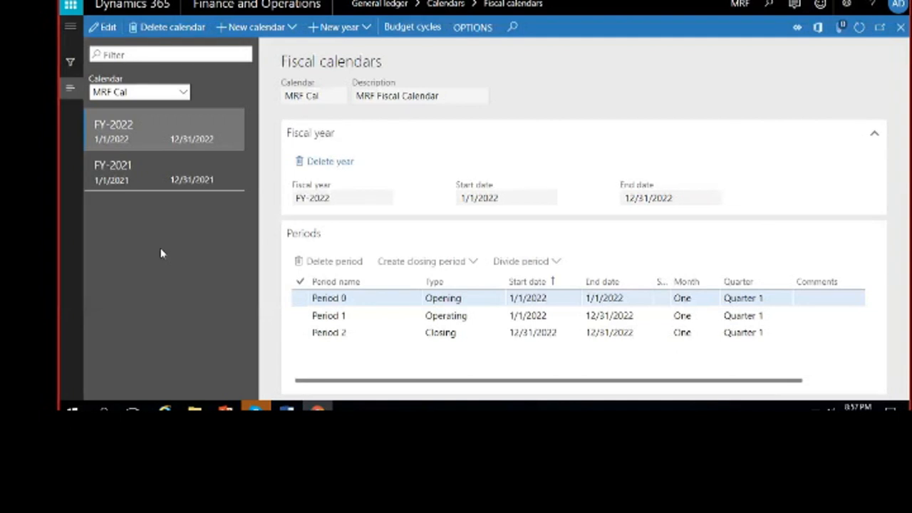
{"action": "left_click", "coordinate": [331, 163]}
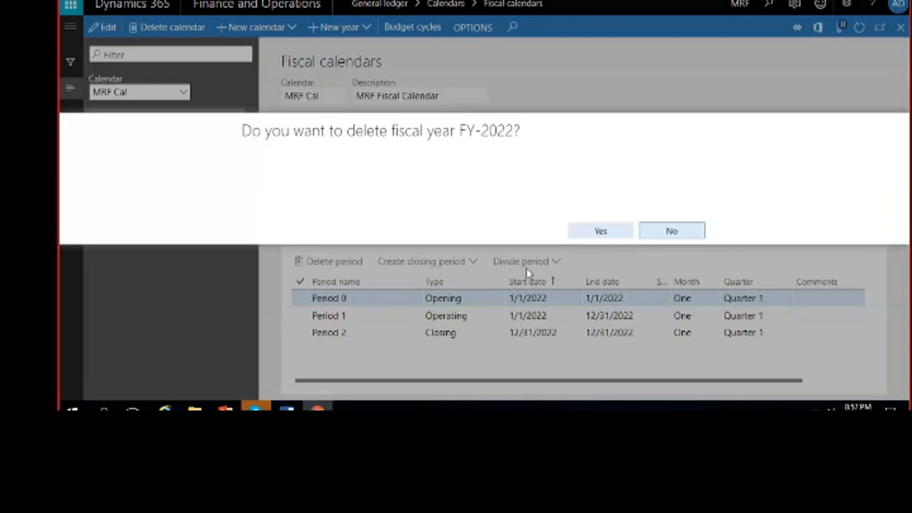
{"action": "left_click", "coordinate": [601, 231]}
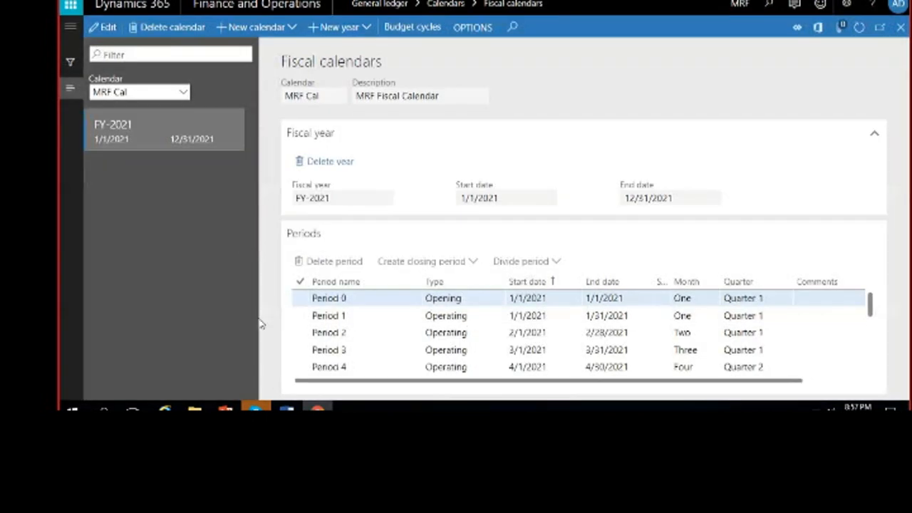
{"action": "scroll", "coordinate": [377, 326], "scroll_direction": "down", "scroll_amount": 3}
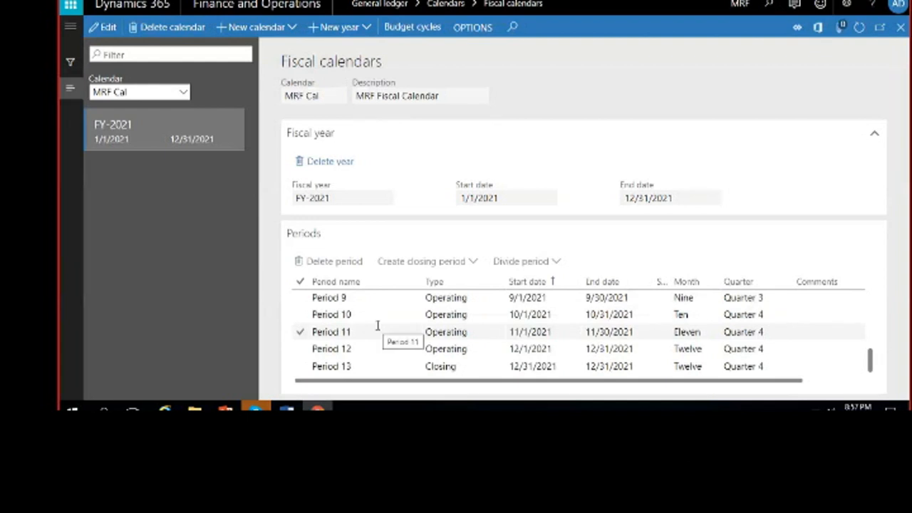
{"action": "scroll", "coordinate": [378, 326], "scroll_direction": "up", "scroll_amount": 3}
{"action": "scroll", "coordinate": [378, 324], "scroll_direction": "down", "scroll_amount": 3}
{"action": "scroll", "coordinate": [379, 326], "scroll_direction": "up", "scroll_amount": 3}
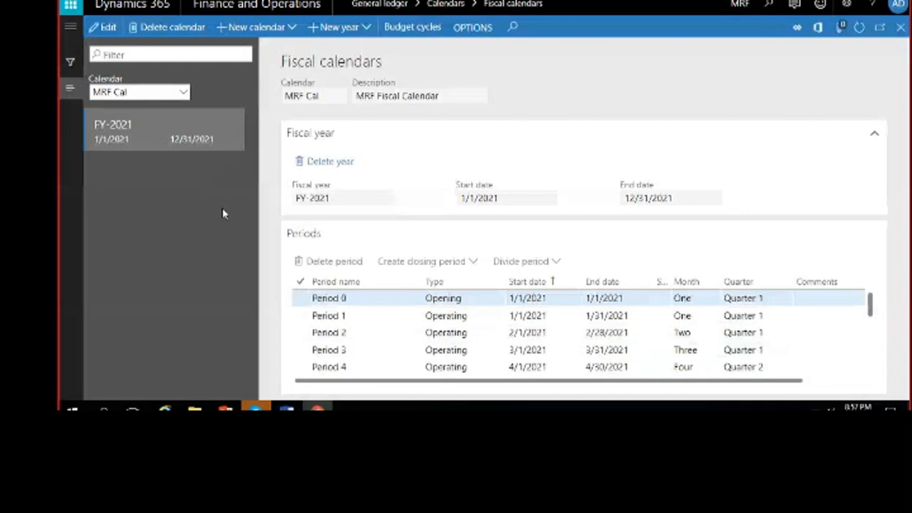
Start a new fiscal calendar named Test-1 with the description Test Calendar
{"action": "left_click", "coordinate": [246, 34]}
{"action": "type", "text": "Test"}
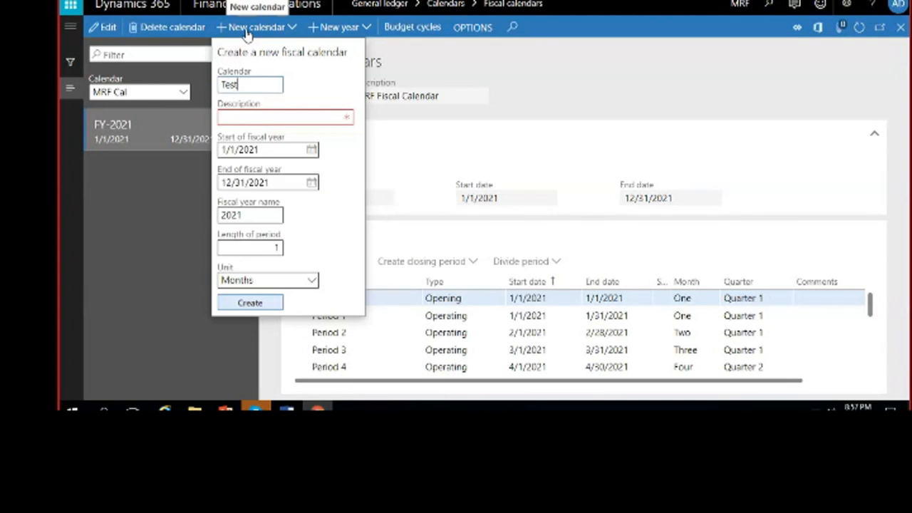
{"action": "type", "text": "-1"}
{"action": "left_click", "coordinate": [255, 116]}
{"action": "type", "text": "Te"}
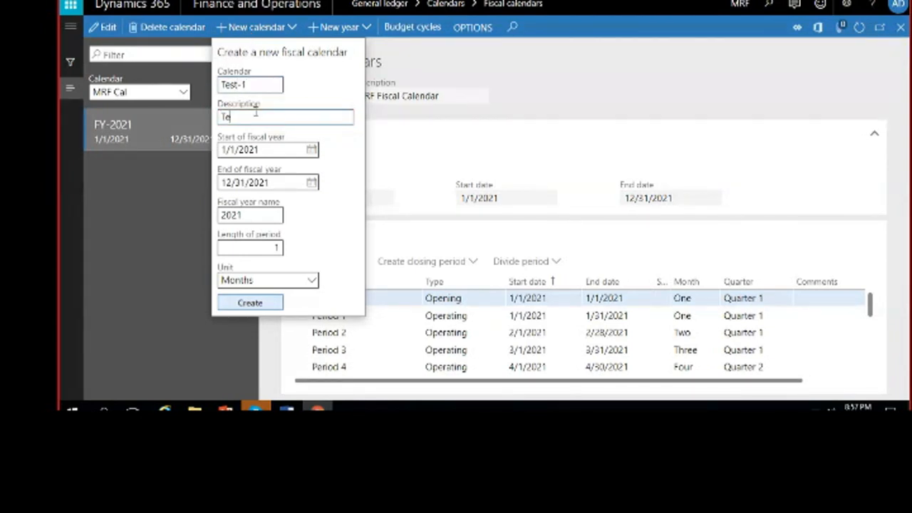
{"action": "type", "text": "st cALENDAR"}
{"action": "double_click", "coordinate": [241, 116]}
{"action": "key", "text": "BackSpace"}
{"action": "type", "text": "Calendar"}
Set the new calendar's start of fiscal year to 4/1/2021
{"action": "left_click", "coordinate": [312, 151]}
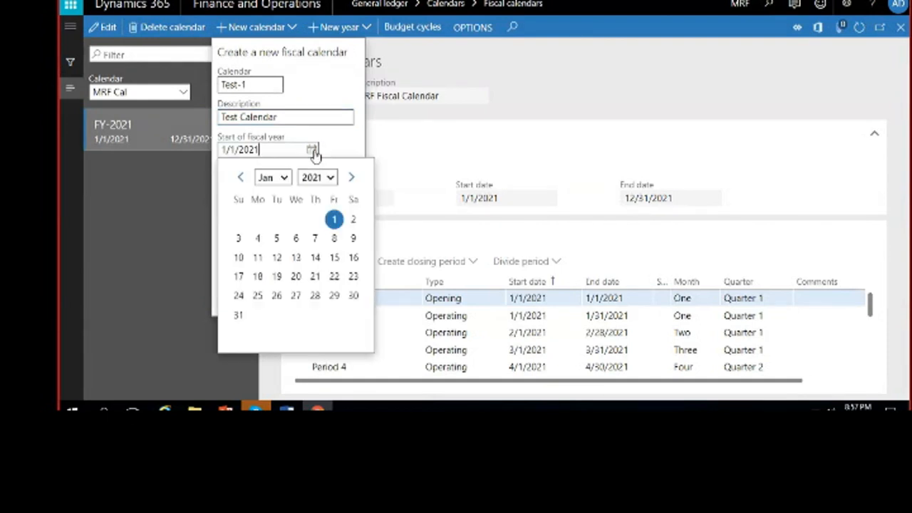
{"action": "left_click", "coordinate": [298, 181]}
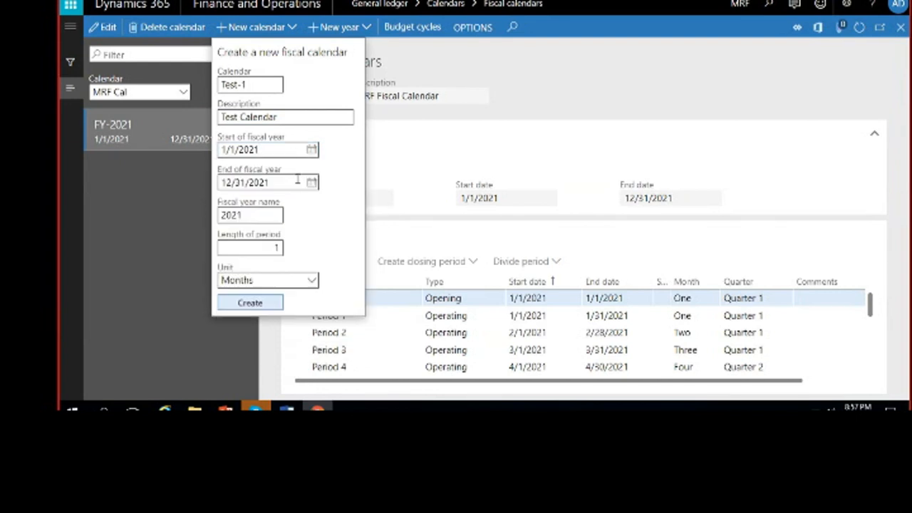
{"action": "left_click", "coordinate": [272, 211]}
{"action": "left_click", "coordinate": [312, 150]}
{"action": "left_click", "coordinate": [273, 178]}
{"action": "left_click", "coordinate": [267, 231]}
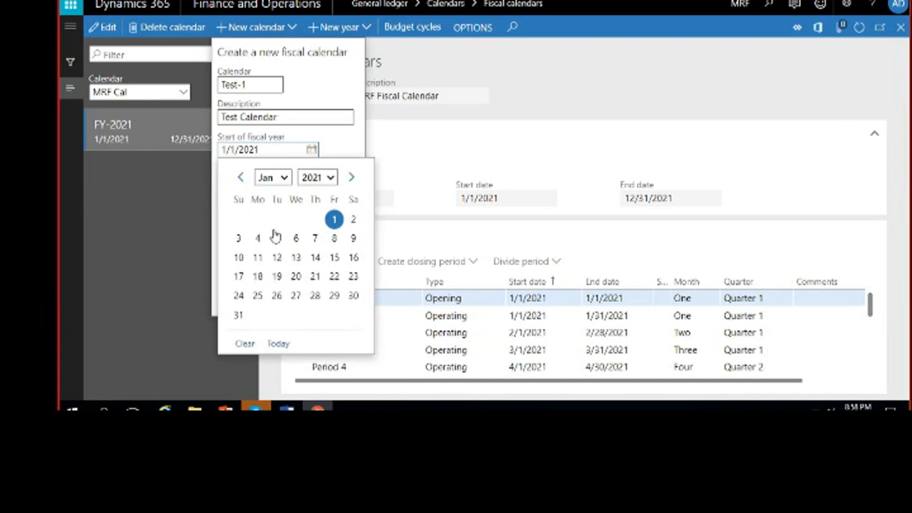
{"action": "left_click", "coordinate": [316, 219]}
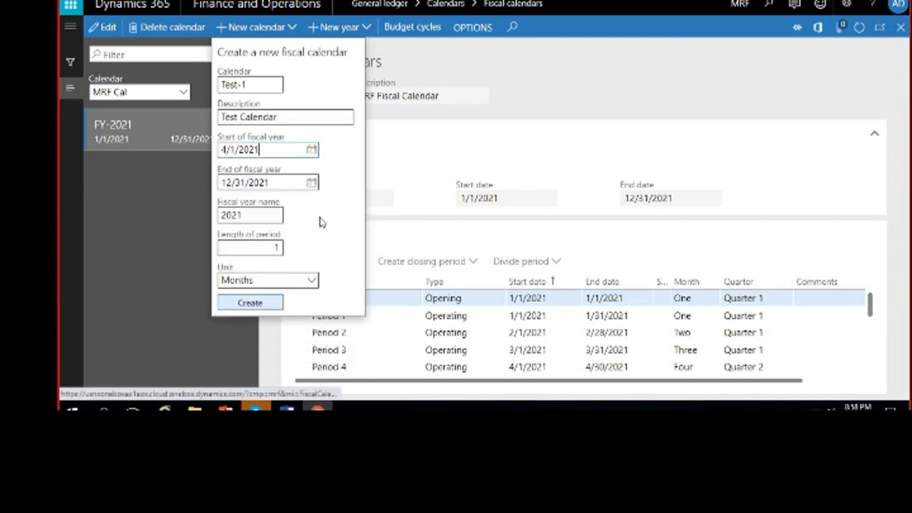
Set the new calendar's end of fiscal year to 3/31/2022
{"action": "left_click", "coordinate": [311, 182]}
{"action": "left_click", "coordinate": [285, 211]}
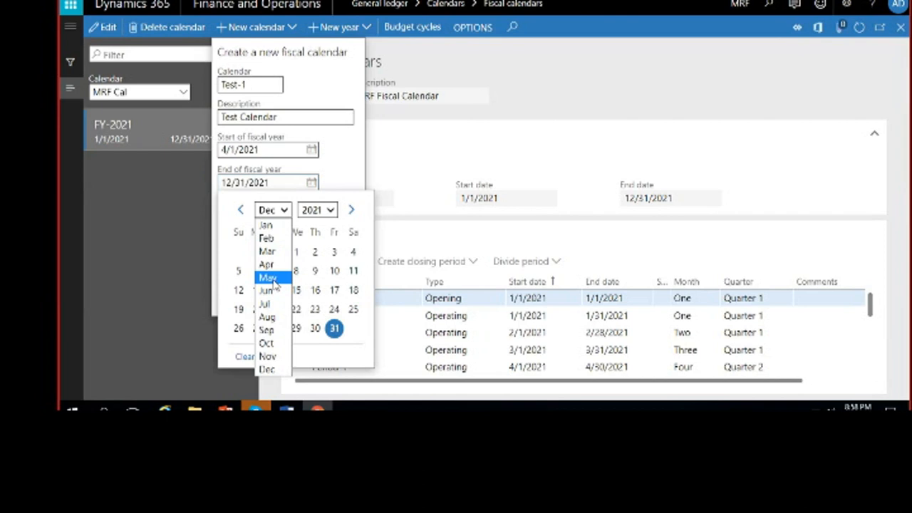
{"action": "left_click", "coordinate": [268, 252]}
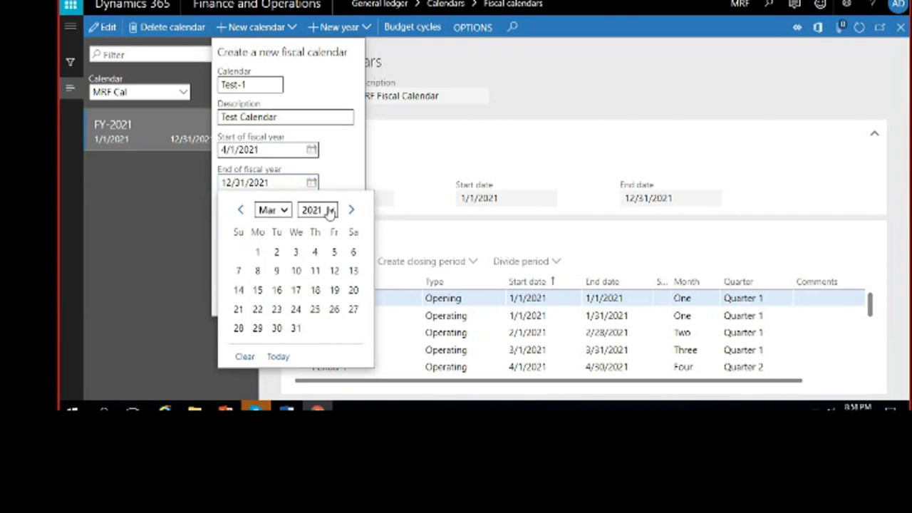
{"action": "left_click", "coordinate": [329, 211]}
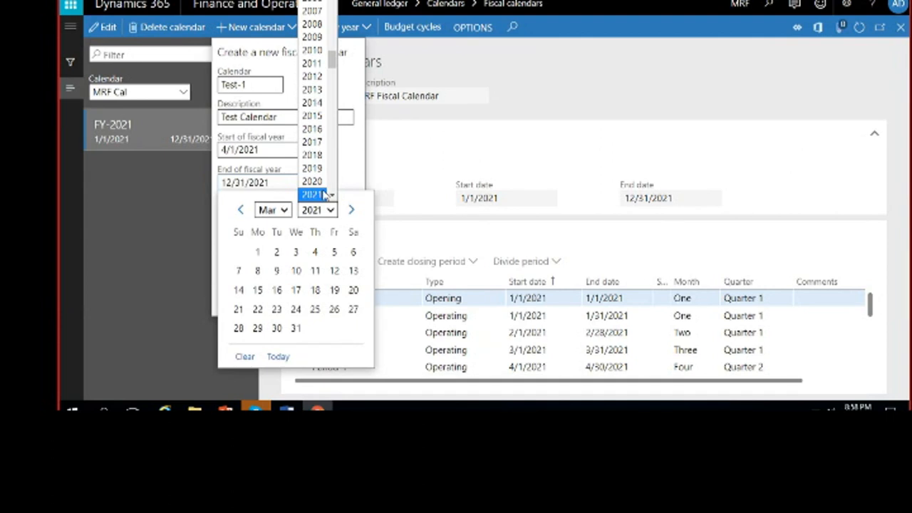
{"action": "left_click", "coordinate": [314, 194]}
{"action": "left_click", "coordinate": [295, 327]}
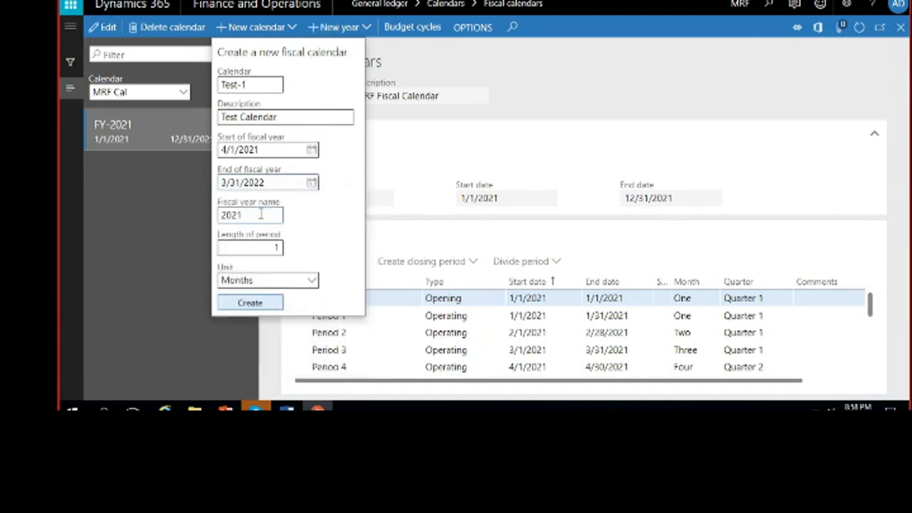
Name the new calendar's fiscal year FY-2021-22
{"action": "left_click", "coordinate": [261, 214]}
{"action": "type", "text": "-22"}
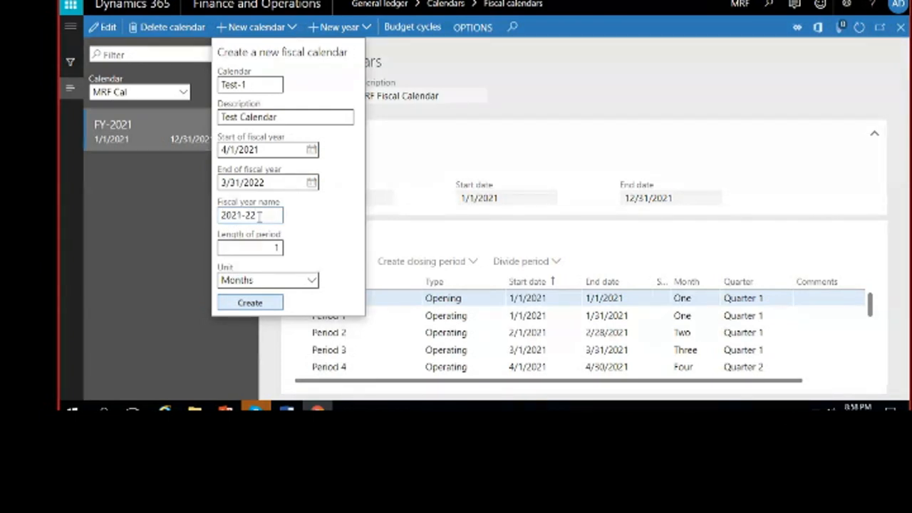
{"action": "key", "text": "Home"}
{"action": "type", "text": "FY-"}
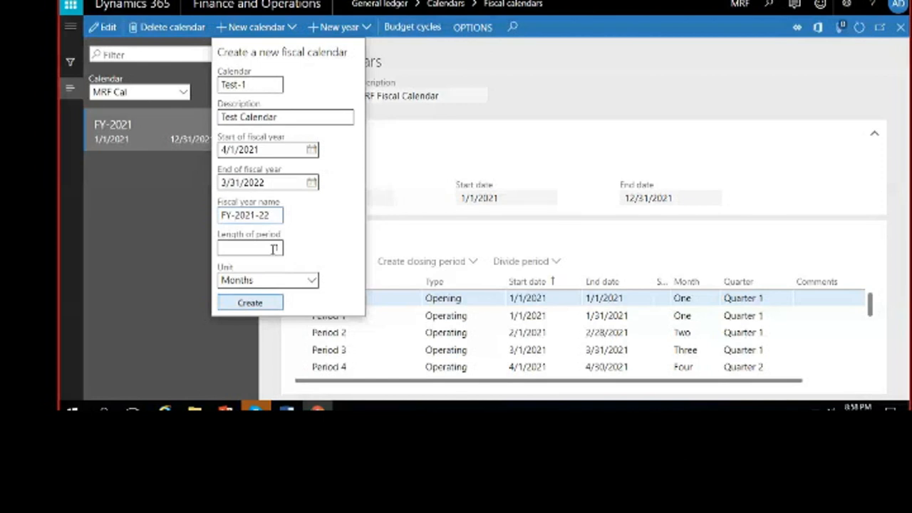
Set the period length to 3 months and create the Test-1 calendar
{"action": "type", "text": "1"}
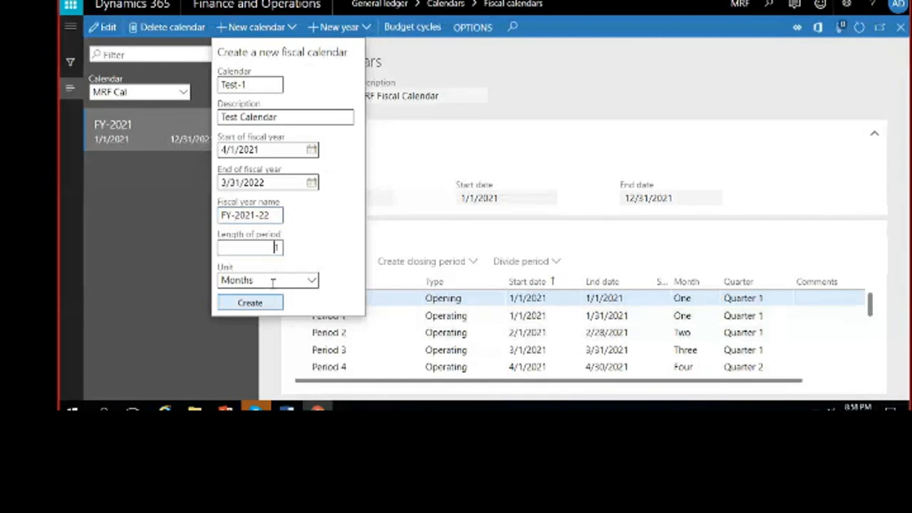
{"action": "double_click", "coordinate": [269, 249]}
{"action": "type", "text": "3"}
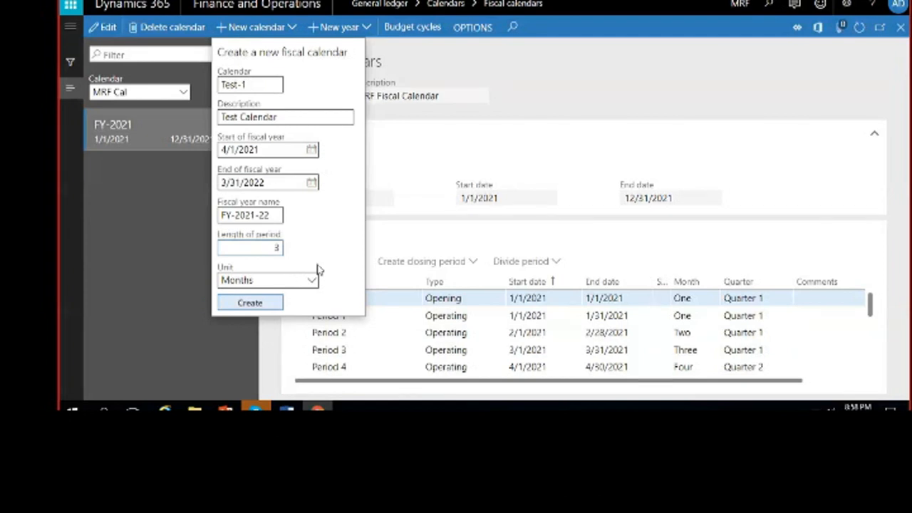
{"action": "left_click", "coordinate": [260, 306]}
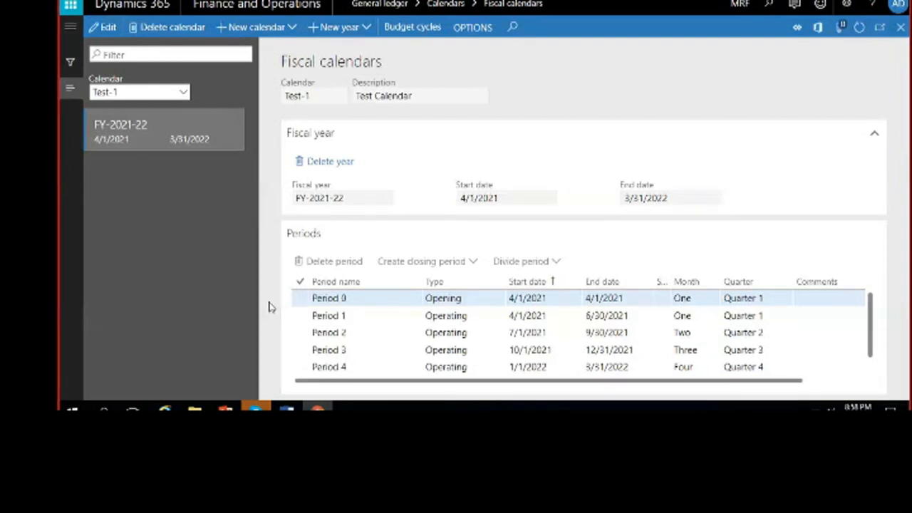
Review the types and the start and end dates of the quarterly periods in FY-2021-22
{"action": "left_click", "coordinate": [563, 318]}
{"action": "scroll", "coordinate": [564, 320], "scroll_direction": "down", "scroll_amount": 1}
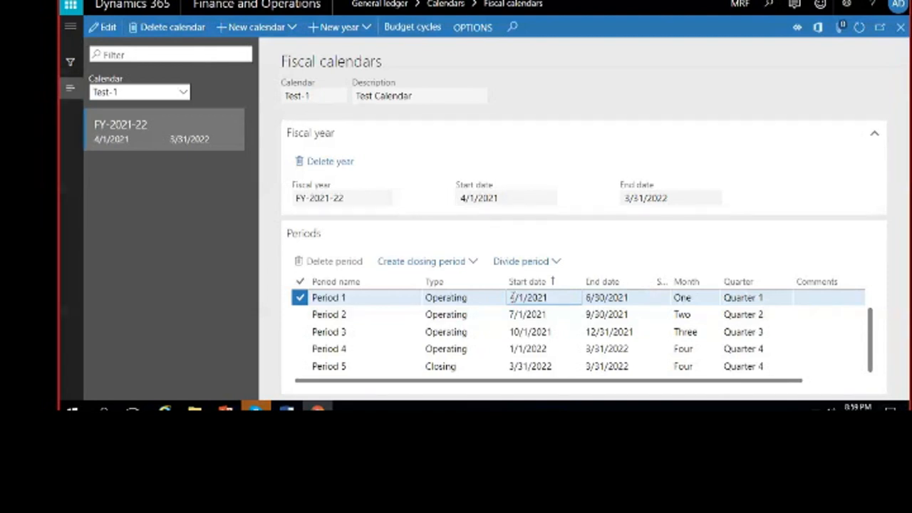
{"action": "key", "text": "Tab"}
{"action": "left_click", "coordinate": [517, 333]}
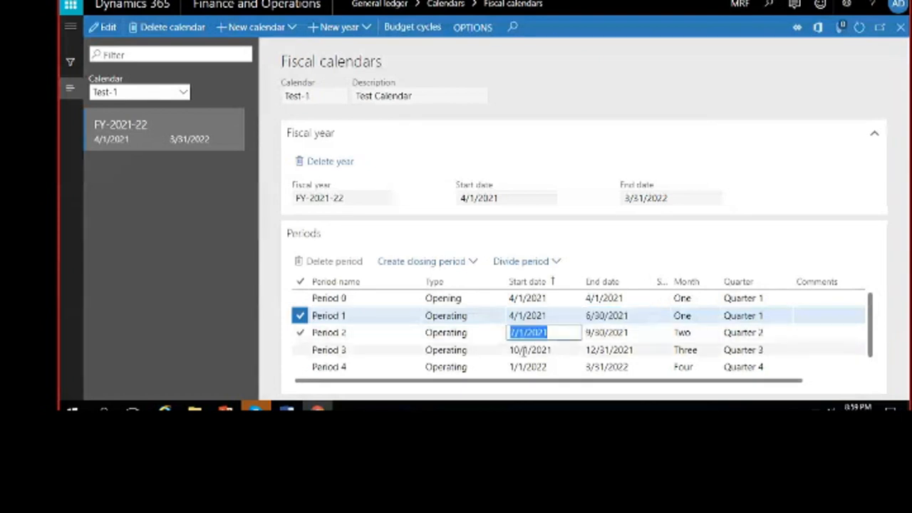
{"action": "left_click", "coordinate": [617, 332]}
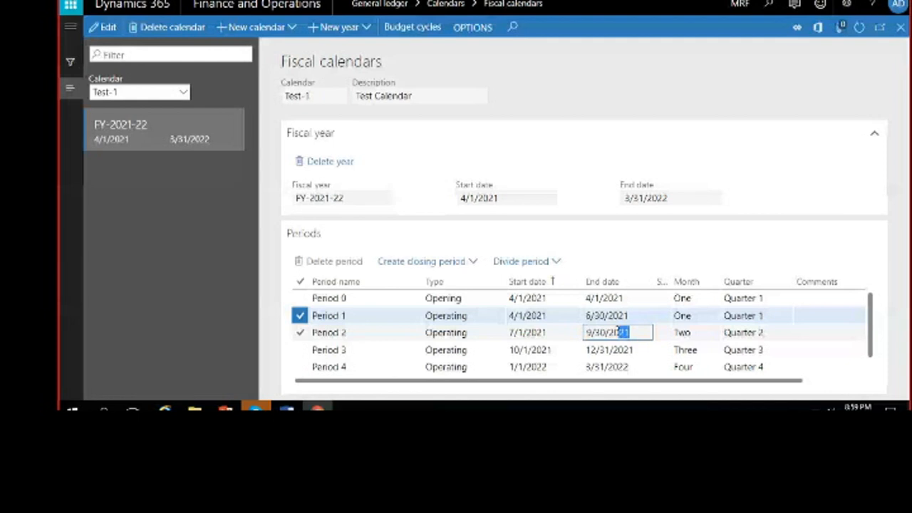
{"action": "left_click", "coordinate": [446, 332]}
{"action": "scroll", "coordinate": [605, 347], "scroll_direction": "down", "scroll_amount": 1}
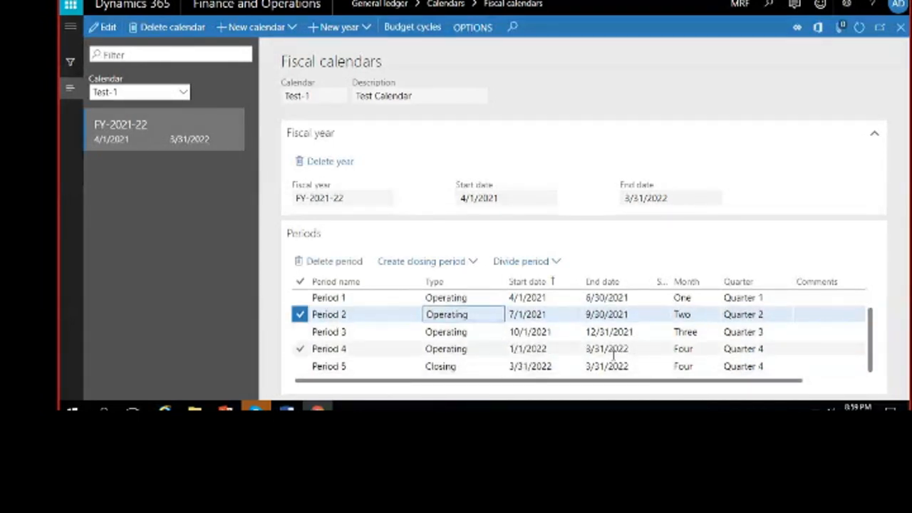
{"action": "left_click", "coordinate": [456, 349]}
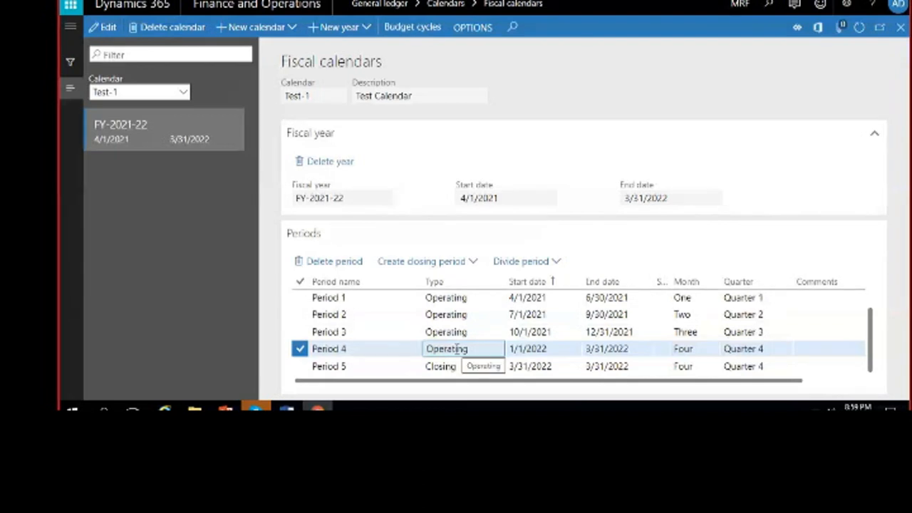
{"action": "scroll", "coordinate": [456, 349], "scroll_direction": "up", "scroll_amount": 1}
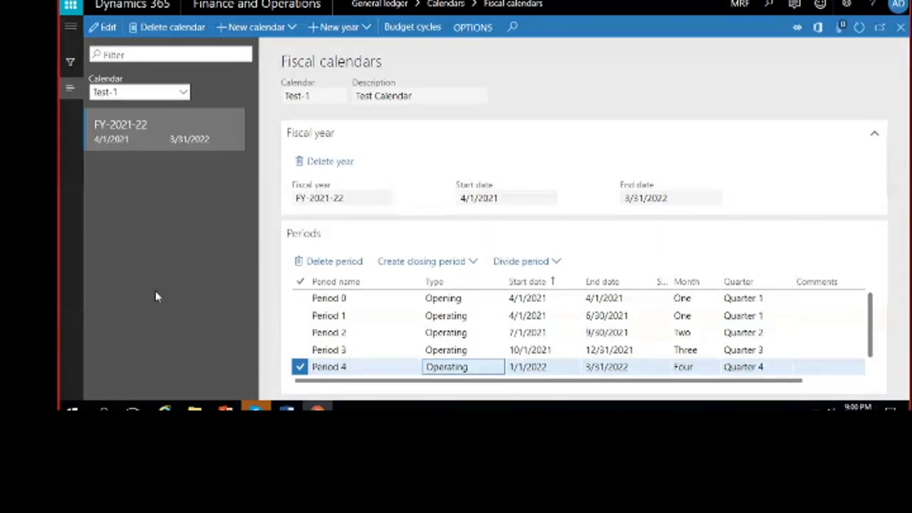
Create fiscal year 2023 in the Test-1 calendar by copying from the last fiscal year, and check its periods
{"action": "left_click", "coordinate": [349, 30]}
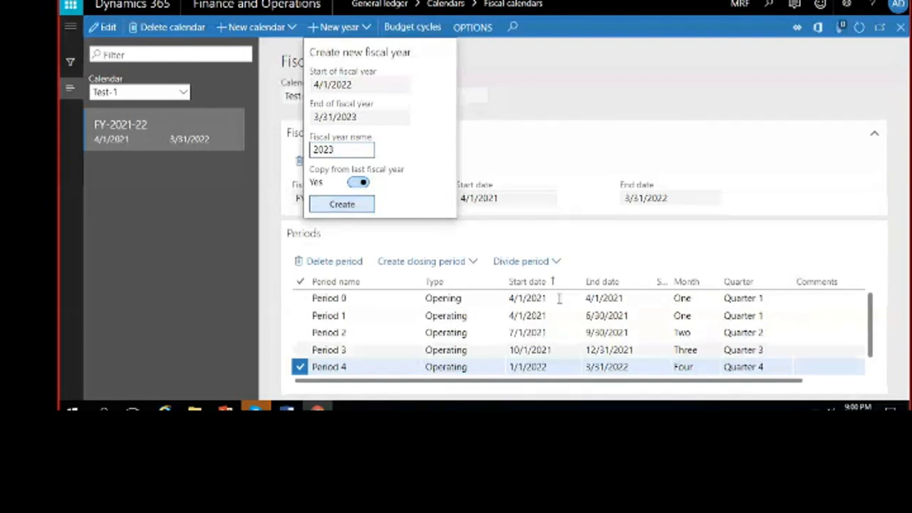
{"action": "left_click", "coordinate": [340, 205]}
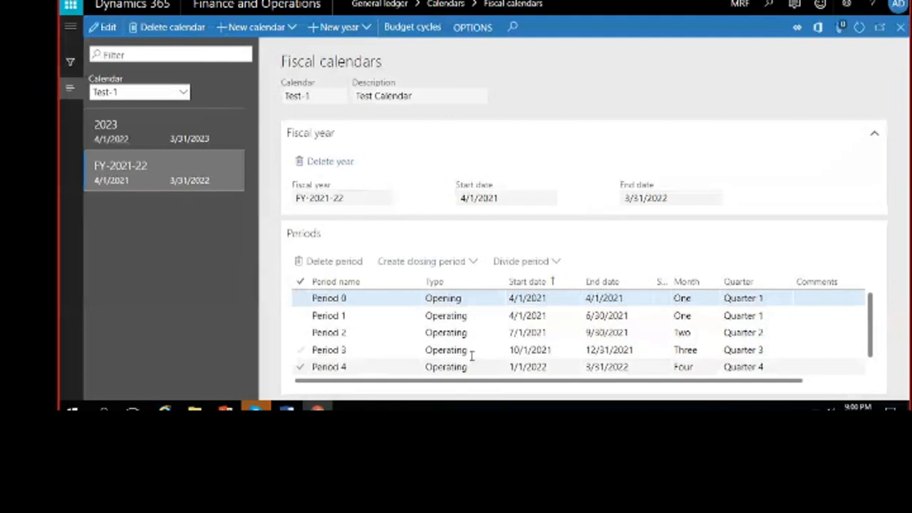
{"action": "left_click", "coordinate": [201, 137]}
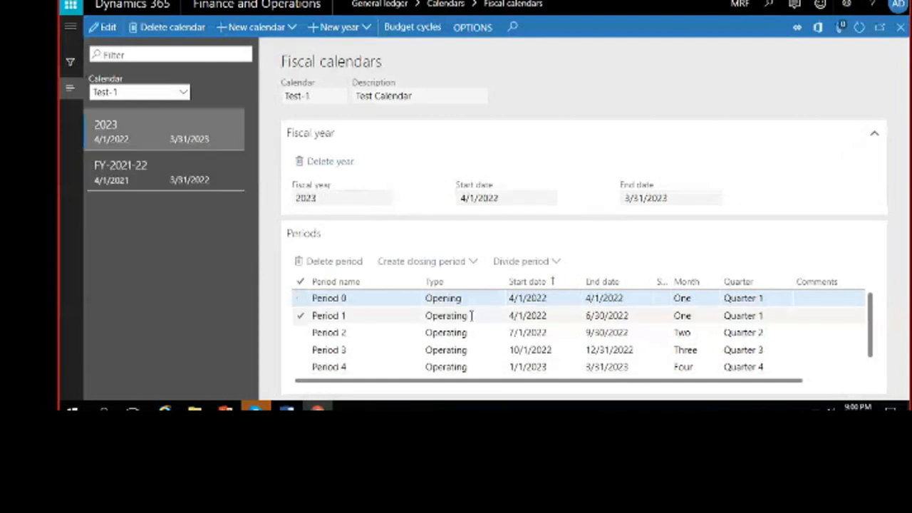
{"action": "scroll", "coordinate": [471, 315], "scroll_direction": "down", "scroll_amount": 1}
{"action": "left_click", "coordinate": [560, 347]}
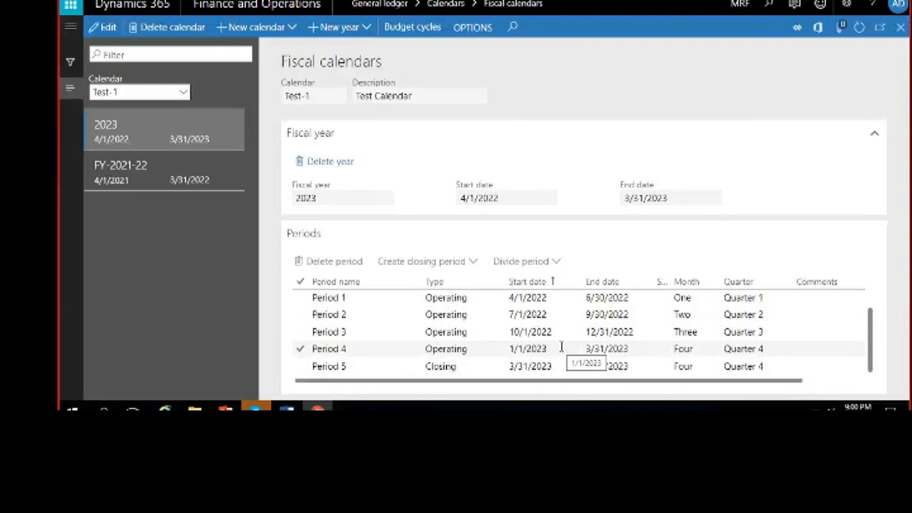
Create fiscal year 2024 without copying from the last fiscal year, using a period length of 7 days
{"action": "left_click", "coordinate": [335, 27]}
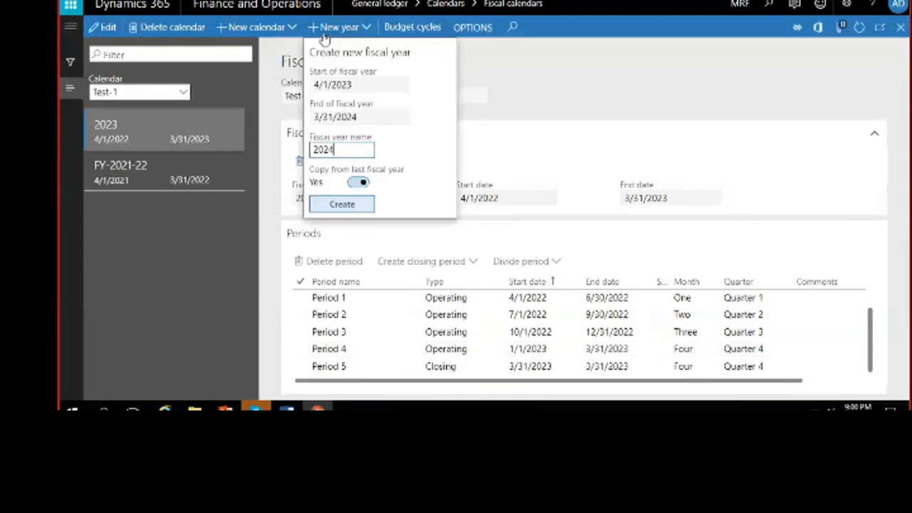
{"action": "left_click", "coordinate": [357, 183]}
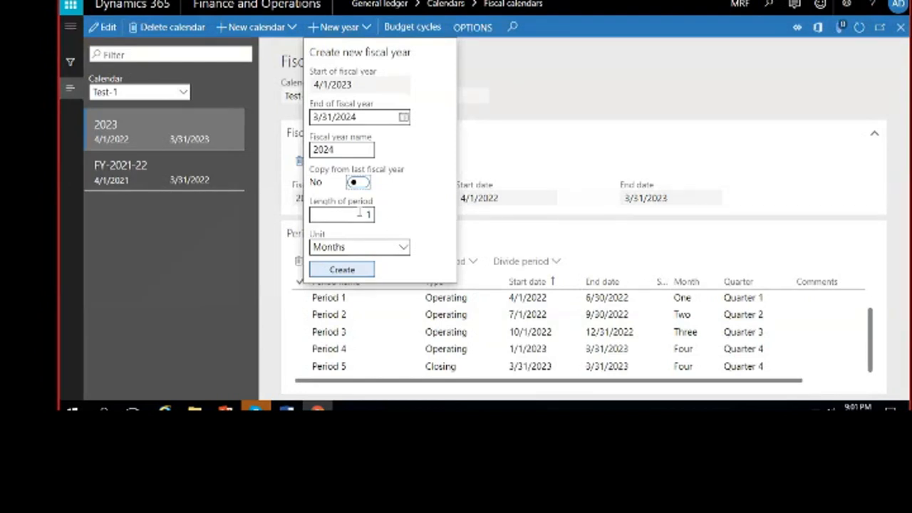
{"action": "left_click_drag", "start_coordinate": [360, 213], "coordinate": [411, 219]}
{"action": "type", "text": "7"}
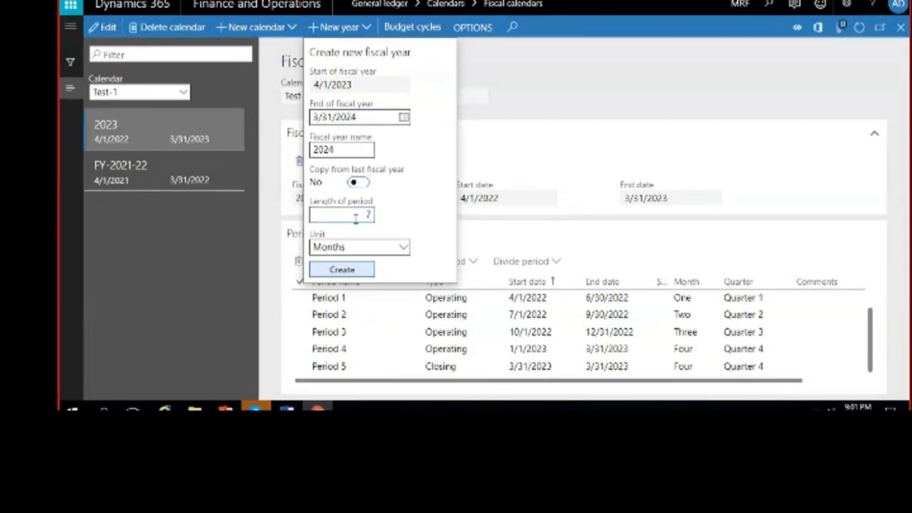
{"action": "left_click", "coordinate": [398, 247]}
{"action": "left_click", "coordinate": [360, 264]}
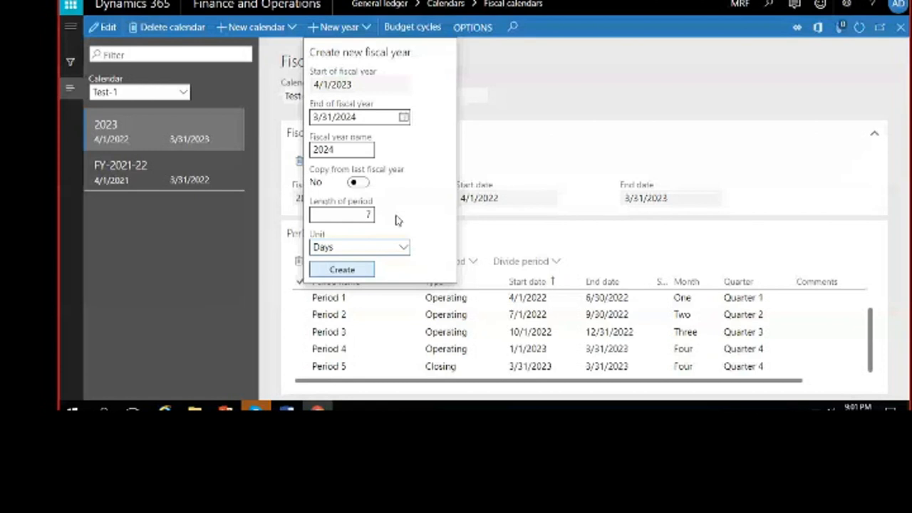
{"action": "left_click", "coordinate": [342, 271]}
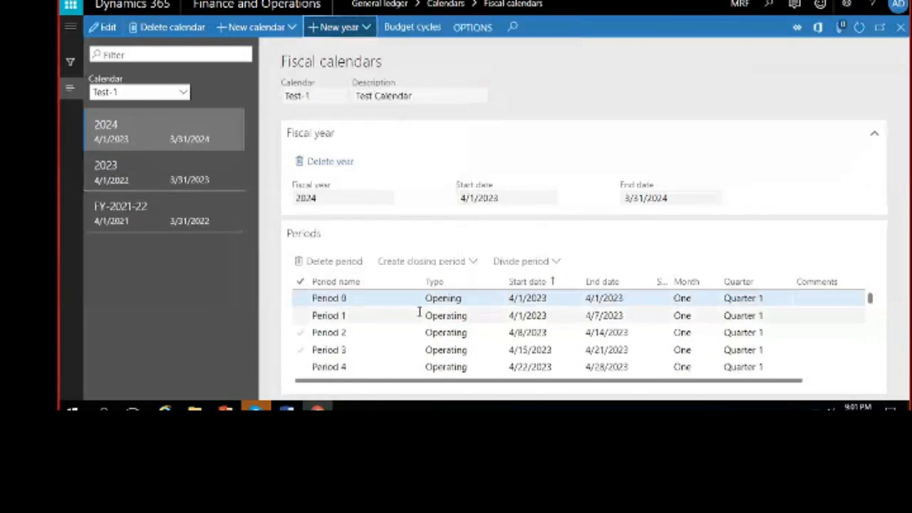
Check the start and end dates of the first three operating periods in fiscal year 2024
{"action": "left_click", "coordinate": [478, 316]}
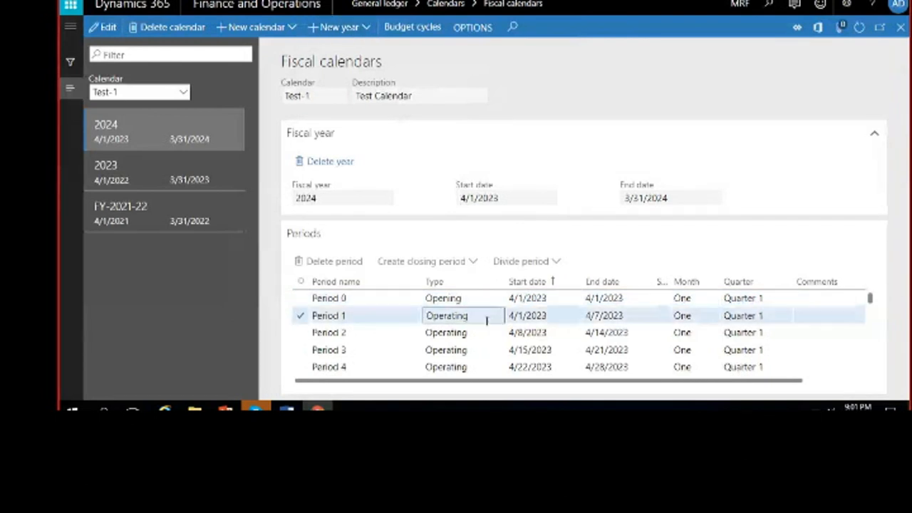
{"action": "left_click", "coordinate": [612, 315]}
{"action": "left_click", "coordinate": [537, 332]}
{"action": "left_click", "coordinate": [615, 331]}
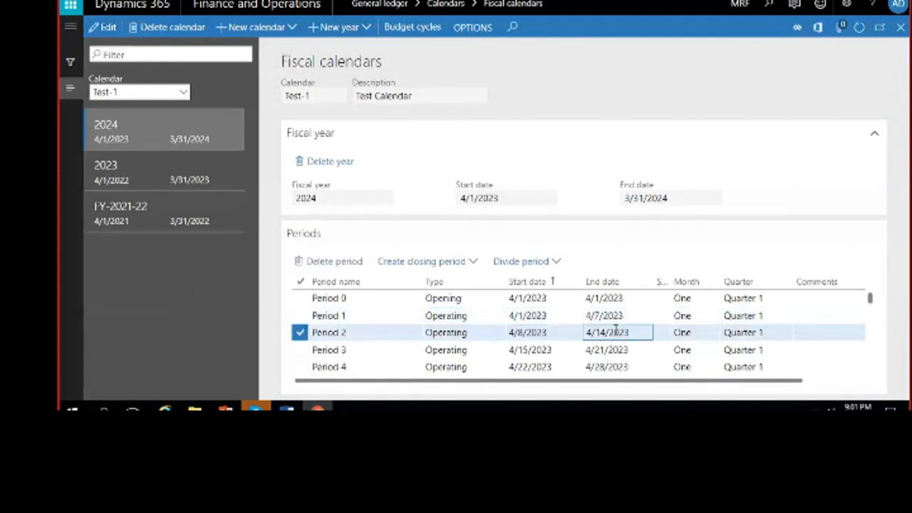
{"action": "left_click", "coordinate": [536, 351]}
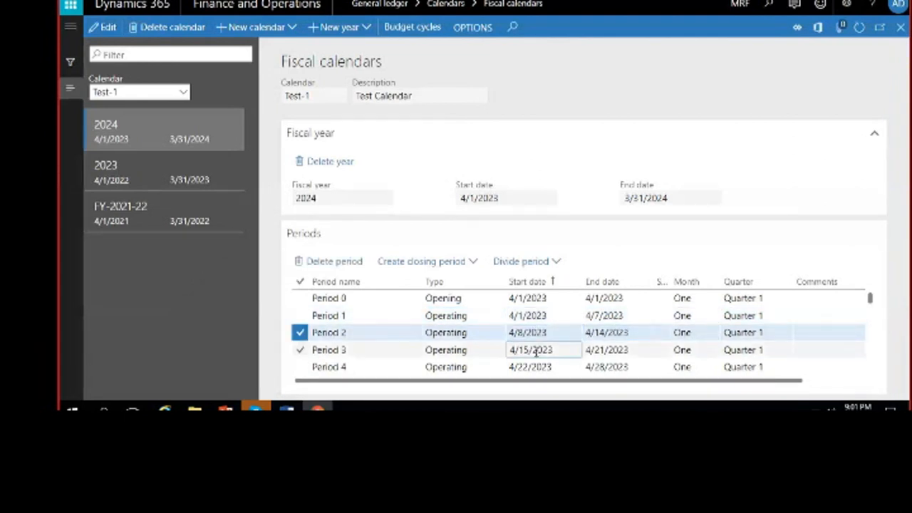
{"action": "left_click", "coordinate": [607, 349]}
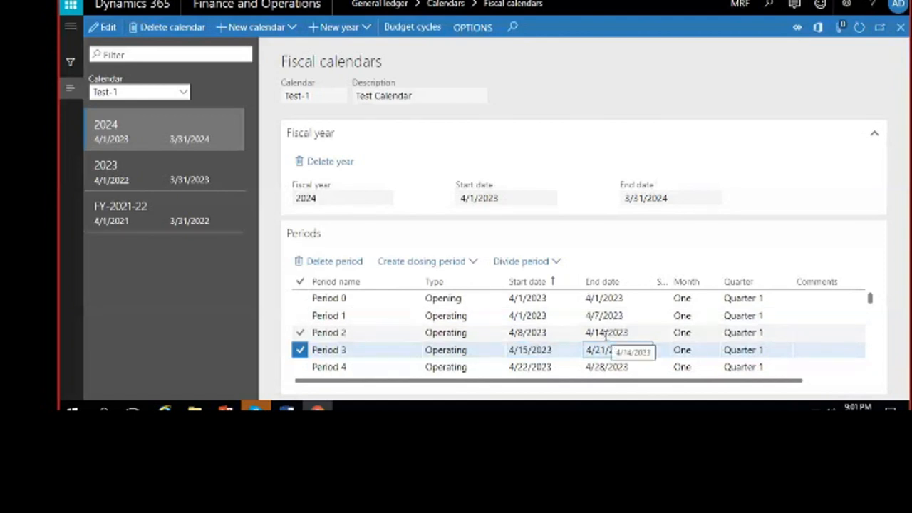
Examine the remaining weekly periods of fiscal year 2024, especially the dates of Period 53, and return to the first periods
{"action": "scroll", "coordinate": [603, 333], "scroll_direction": "down", "scroll_amount": 7}
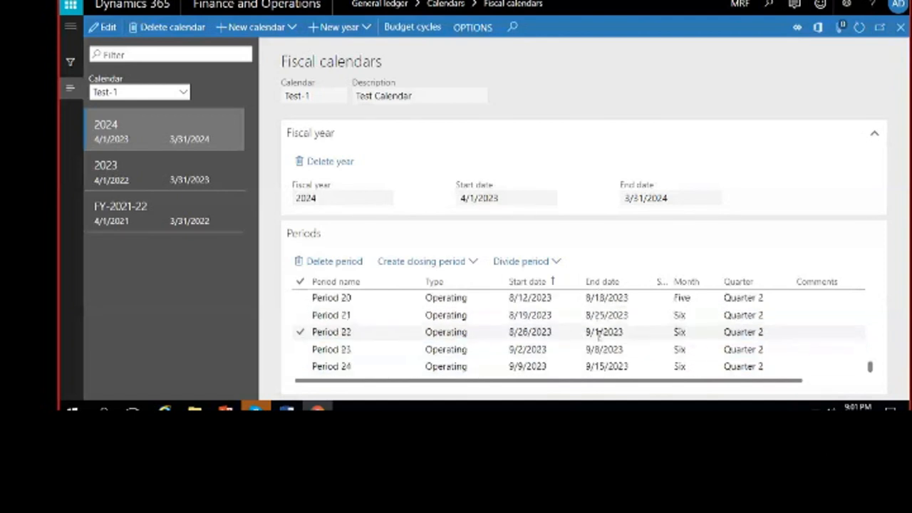
{"action": "scroll", "coordinate": [598, 335], "scroll_direction": "down", "scroll_amount": 10}
{"action": "left_click", "coordinate": [449, 350]}
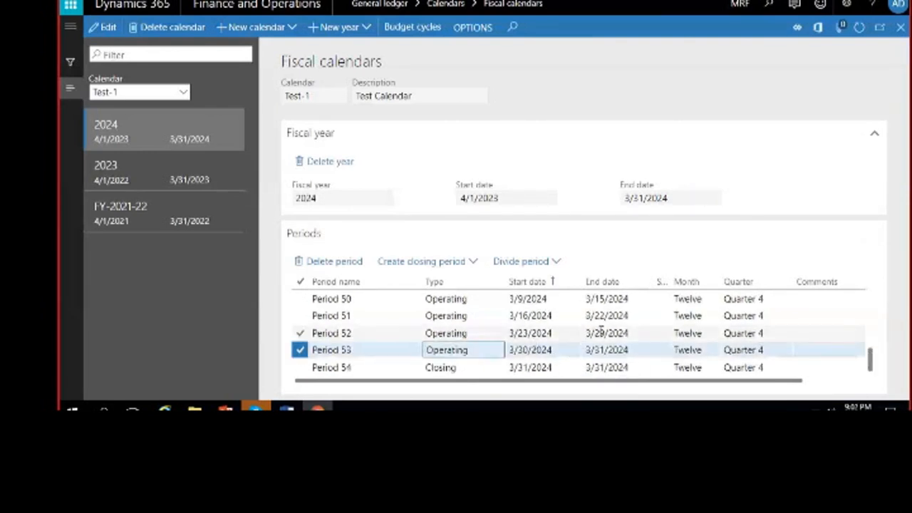
{"action": "left_click", "coordinate": [511, 349]}
{"action": "left_click", "coordinate": [538, 355]}
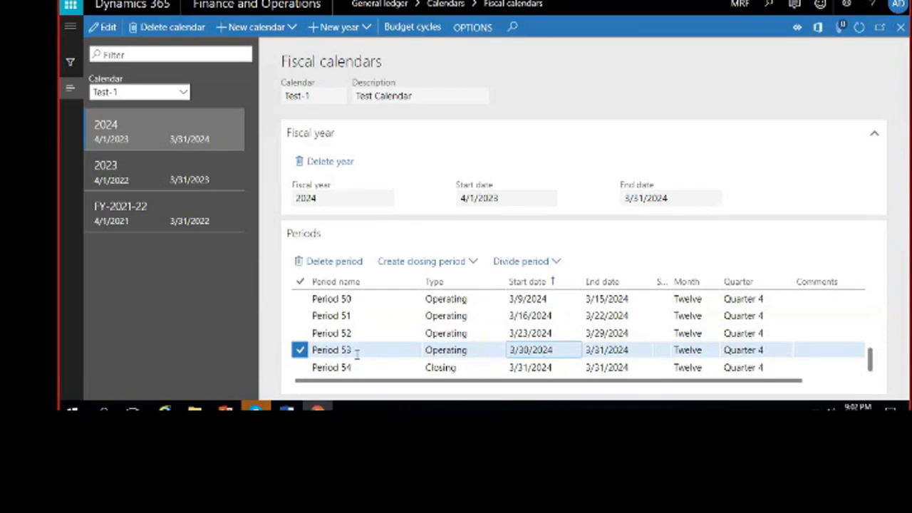
{"action": "left_click_drag", "start_coordinate": [357, 353], "coordinate": [319, 349]}
{"action": "left_click", "coordinate": [532, 349]}
{"action": "left_click", "coordinate": [591, 348]}
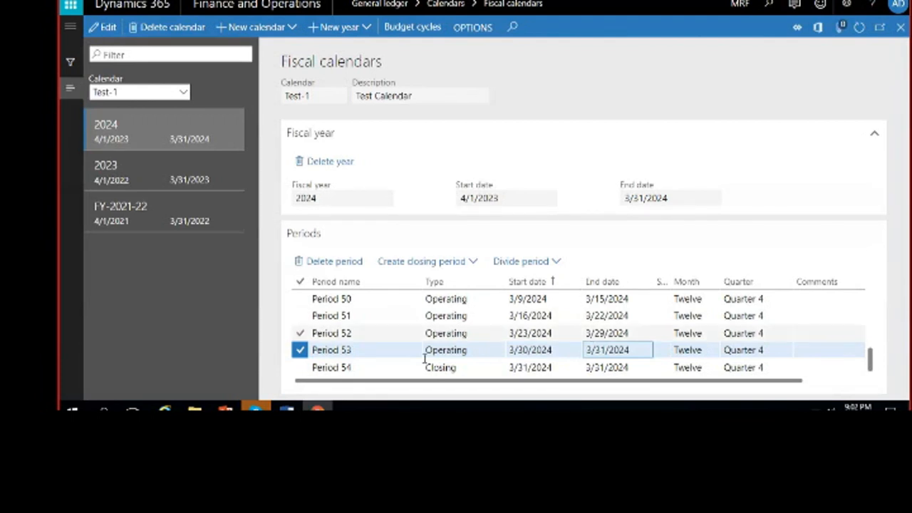
{"action": "scroll", "coordinate": [370, 349], "scroll_direction": "up", "scroll_amount": 3}
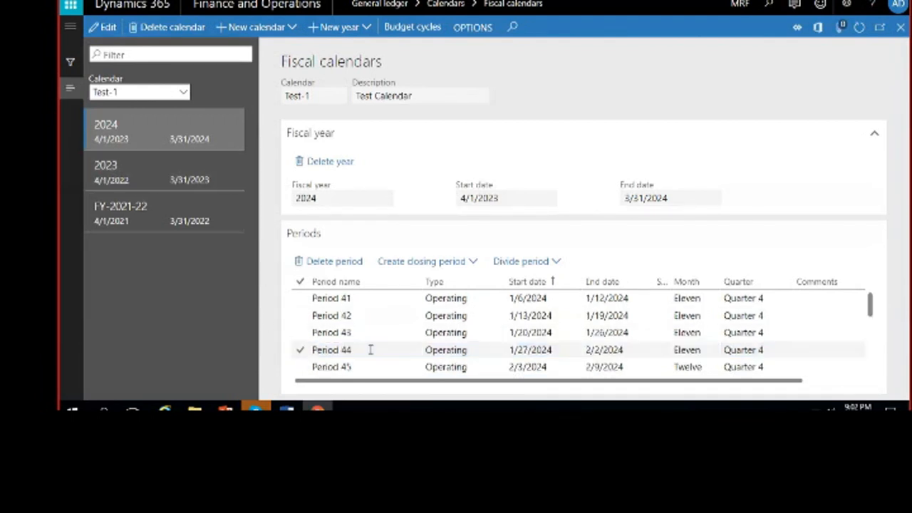
{"action": "scroll", "coordinate": [371, 350], "scroll_direction": "up", "scroll_amount": 3}
{"action": "scroll", "coordinate": [396, 349], "scroll_direction": "up", "scroll_amount": 9}
{"action": "scroll", "coordinate": [401, 355], "scroll_direction": "up", "scroll_amount": 2}
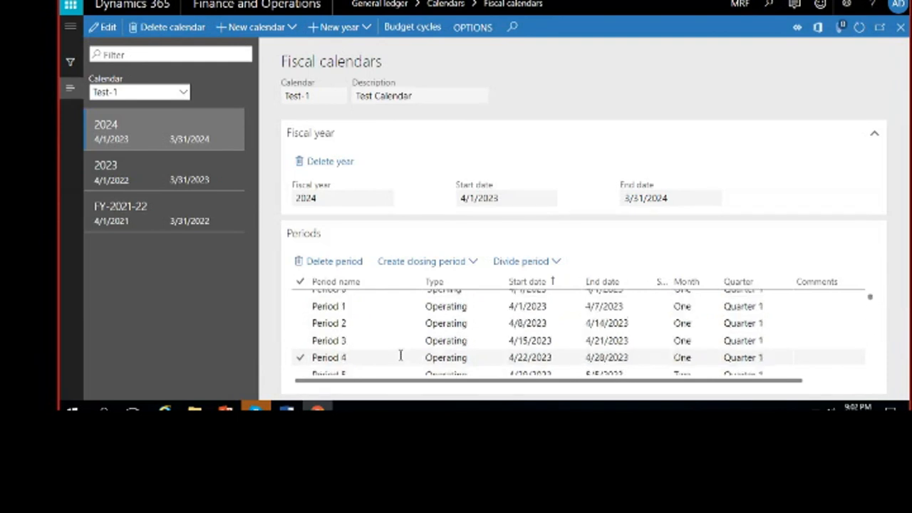